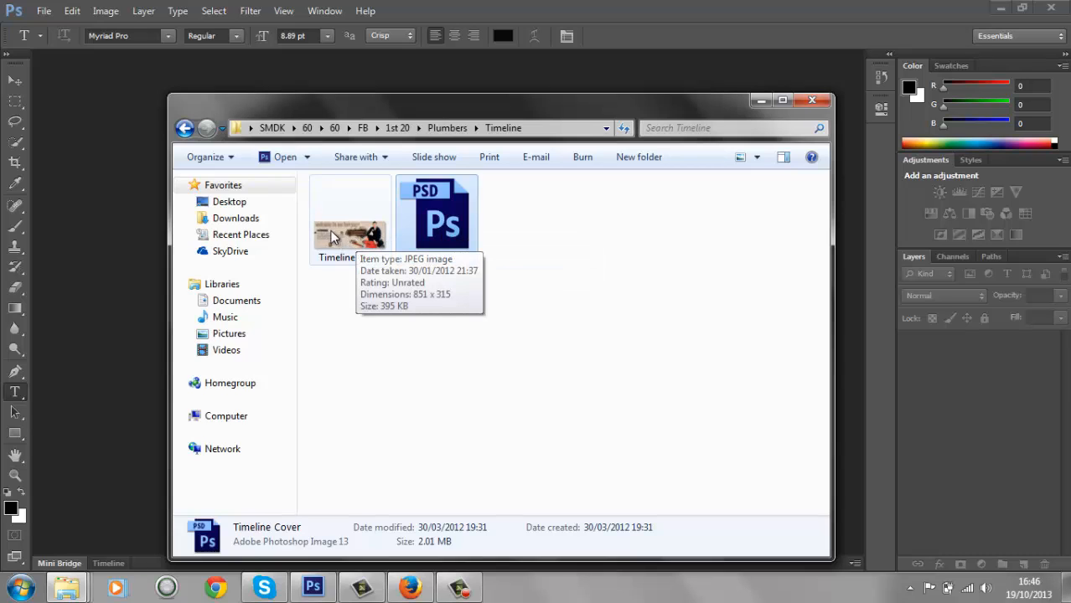
- Open the Timeline Cover PSD from the Plumbers Timeline folder in Photoshop, accepting the missing fonts notice
{"action": "left_click", "coordinate": [364, 243]}
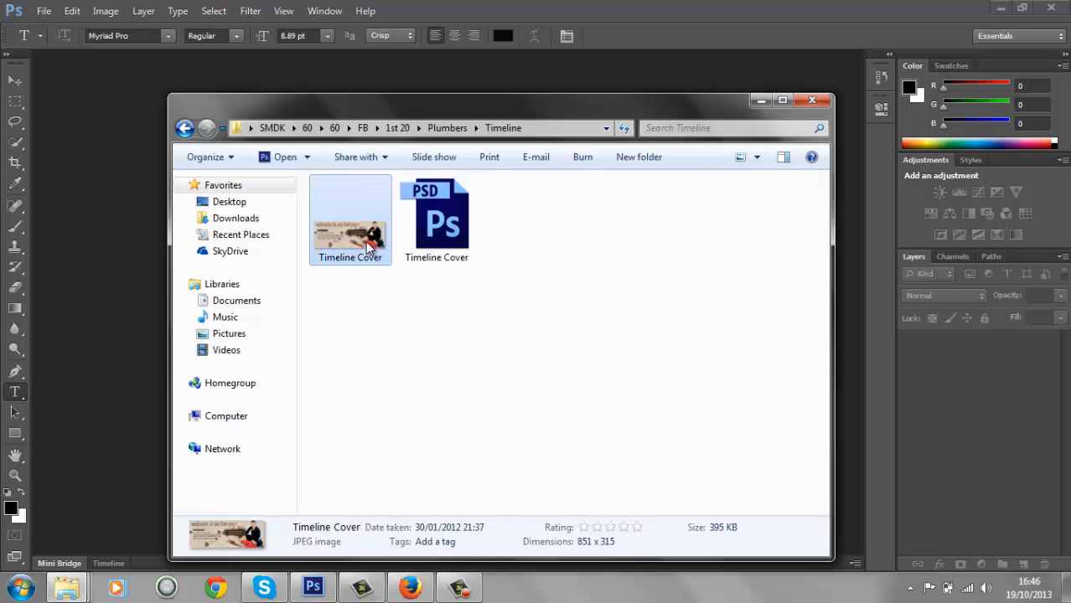
{"action": "left_click", "coordinate": [429, 231]}
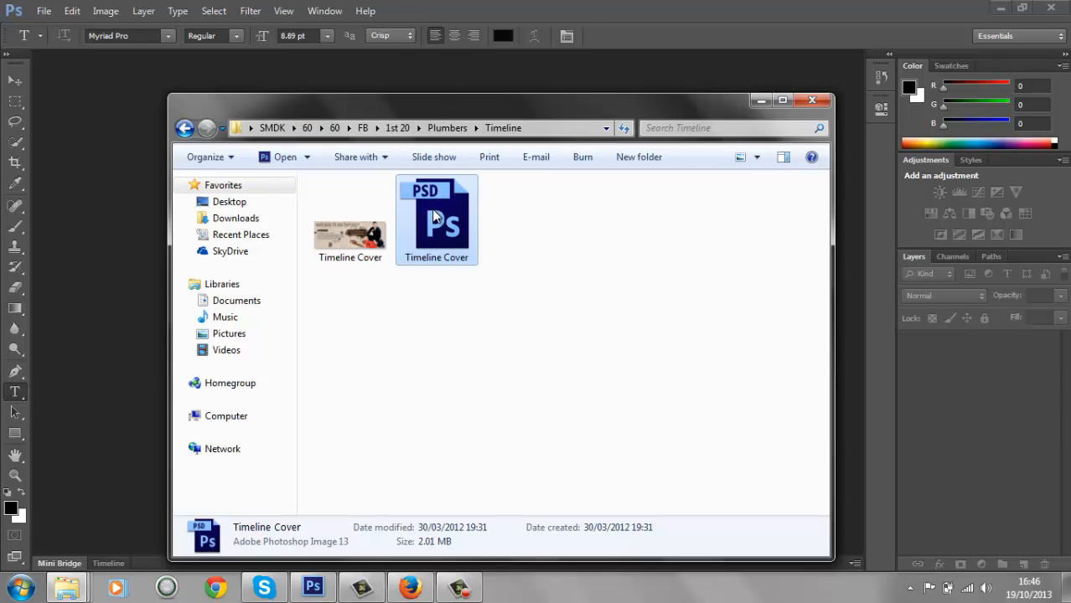
{"action": "left_click_drag", "start_coordinate": [435, 217], "coordinate": [112, 259]}
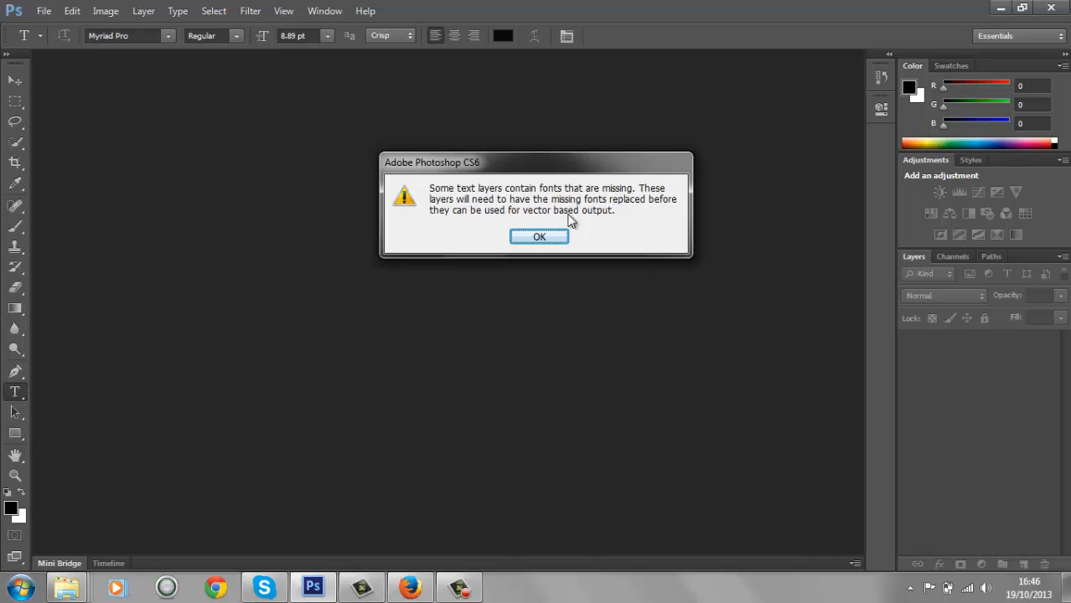
{"action": "left_click", "coordinate": [537, 238]}
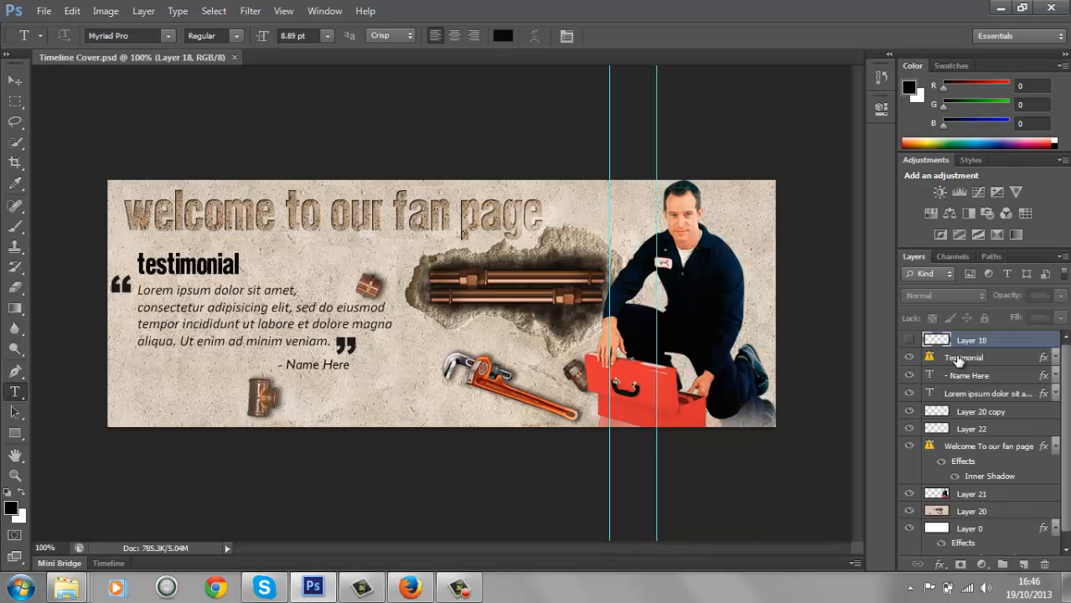
- Check which font the Testimonial layer and the "welcome to our fan page" heading are missing, declining font substitution
{"action": "left_click", "coordinate": [958, 359]}
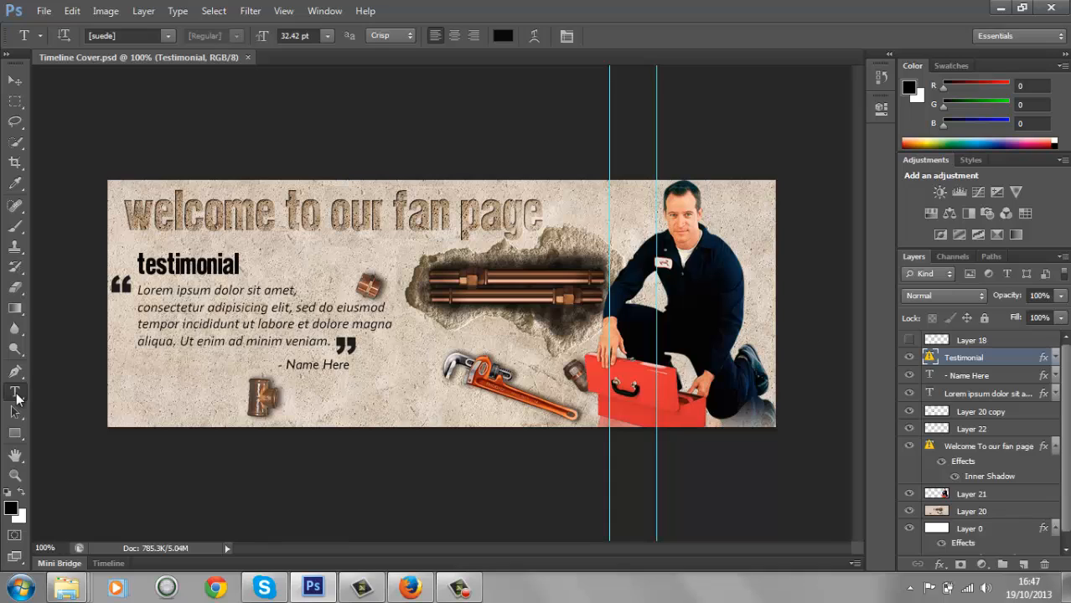
{"action": "left_click", "coordinate": [187, 216]}
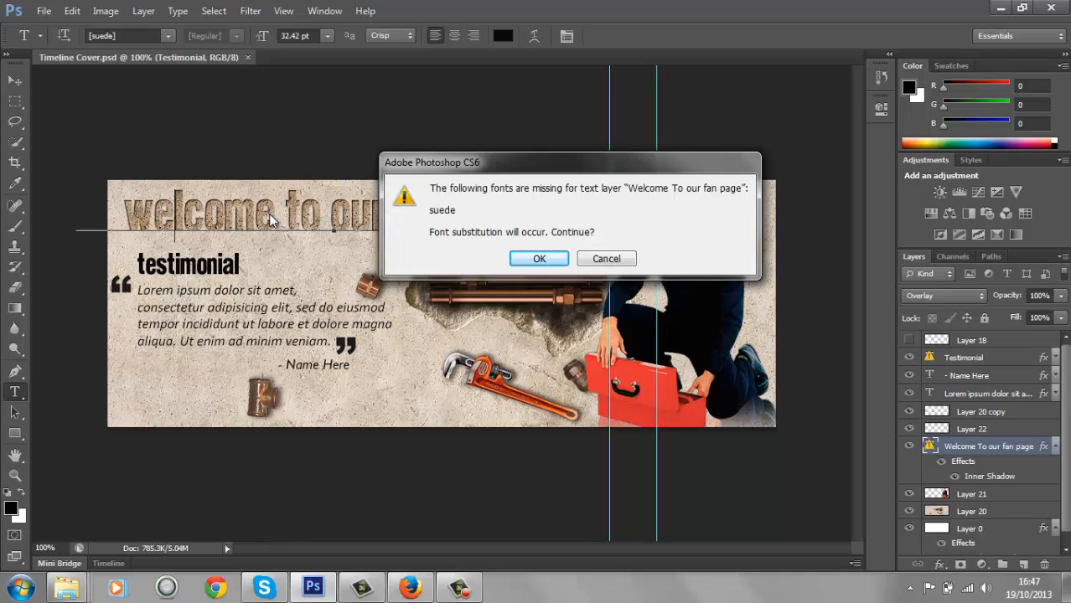
{"action": "left_click", "coordinate": [611, 262]}
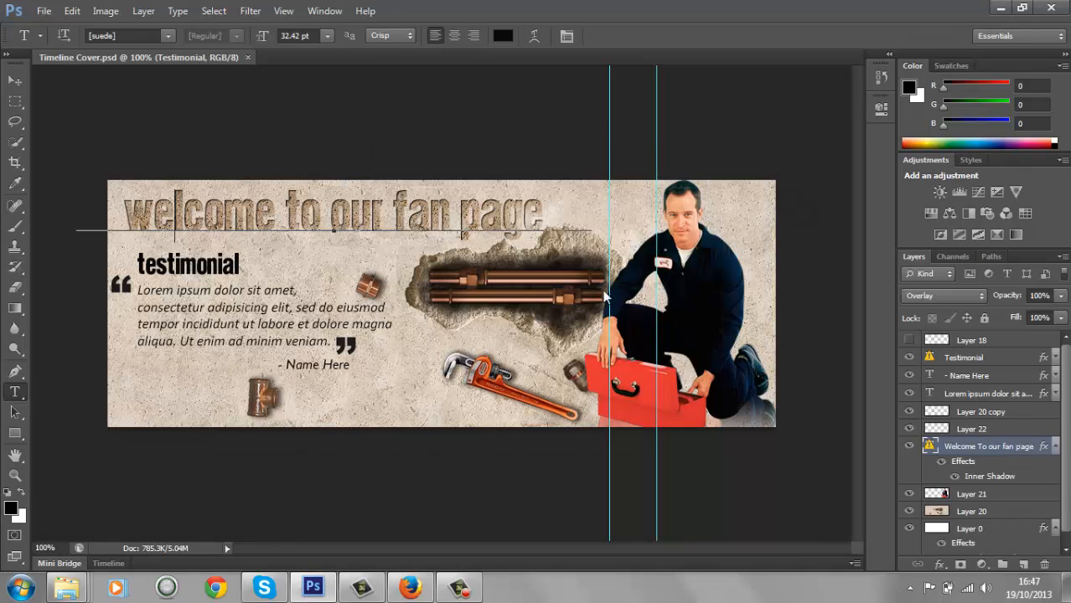
- View the Suede font page on dafont.com in Firefox and open the suede font folder in Downloads
{"action": "left_click", "coordinate": [423, 593]}
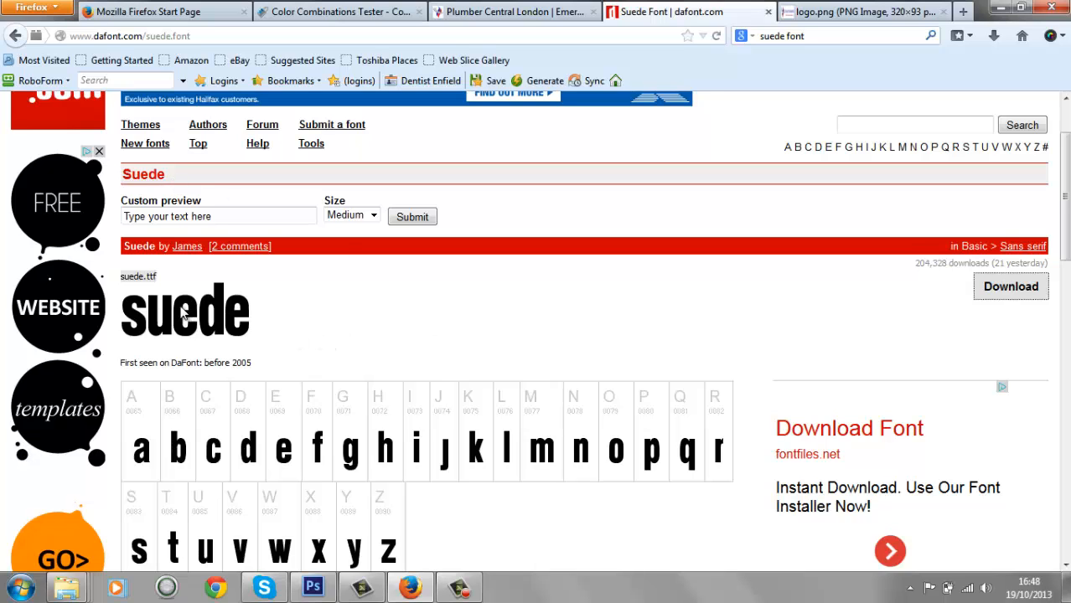
{"action": "scroll", "coordinate": [586, 251], "scroll_direction": "down", "scroll_amount": 2}
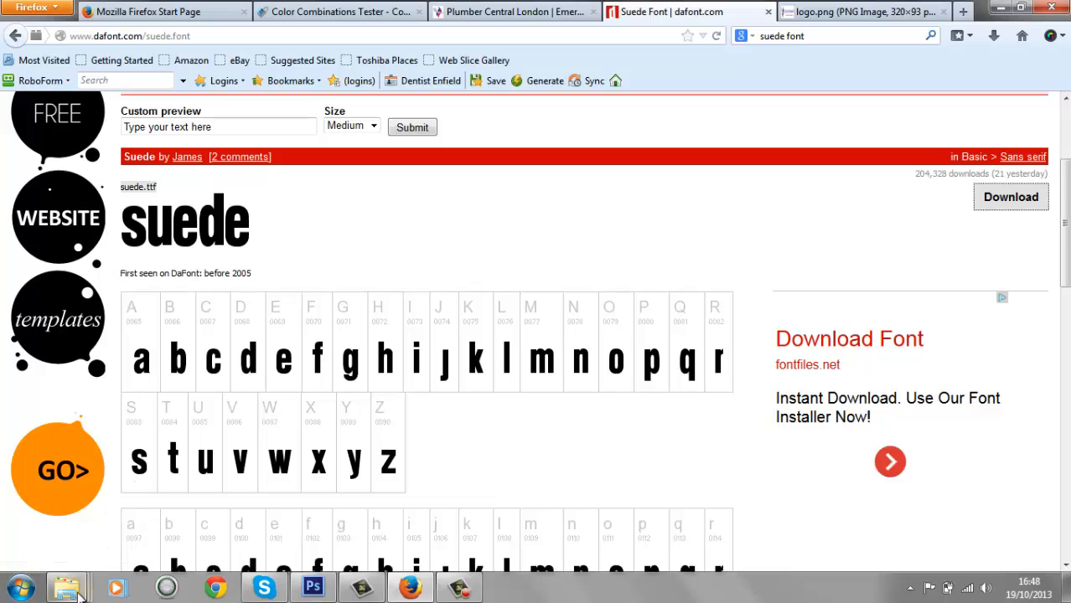
{"action": "mouse_move", "coordinate": [67, 589]}
{"action": "left_click", "coordinate": [279, 516]}
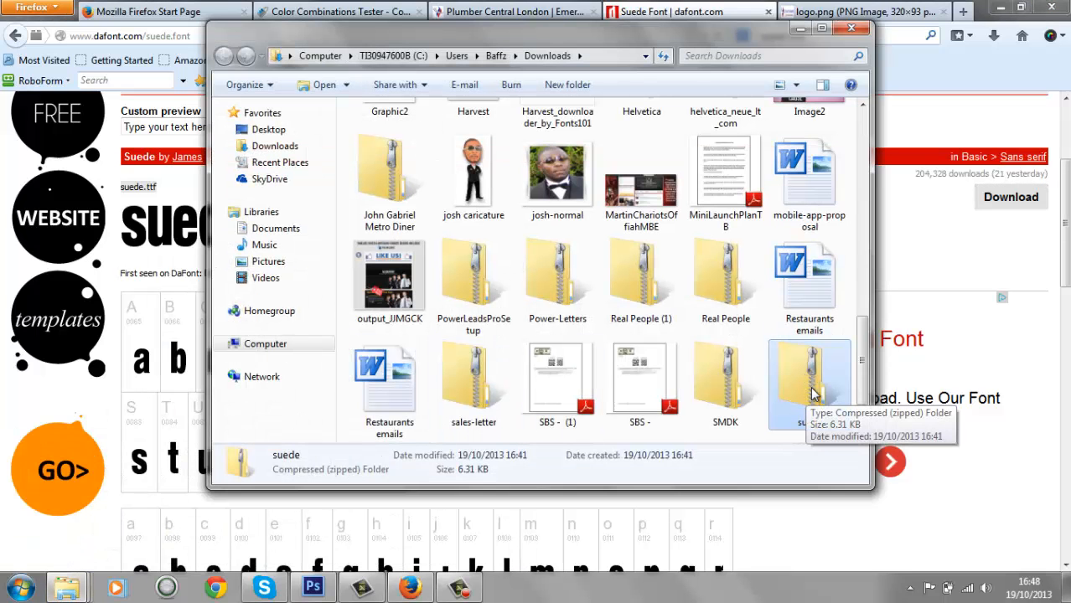
{"action": "scroll", "coordinate": [805, 386], "scroll_direction": "up", "scroll_amount": 10}
{"action": "scroll", "coordinate": [738, 364], "scroll_direction": "down", "scroll_amount": 5}
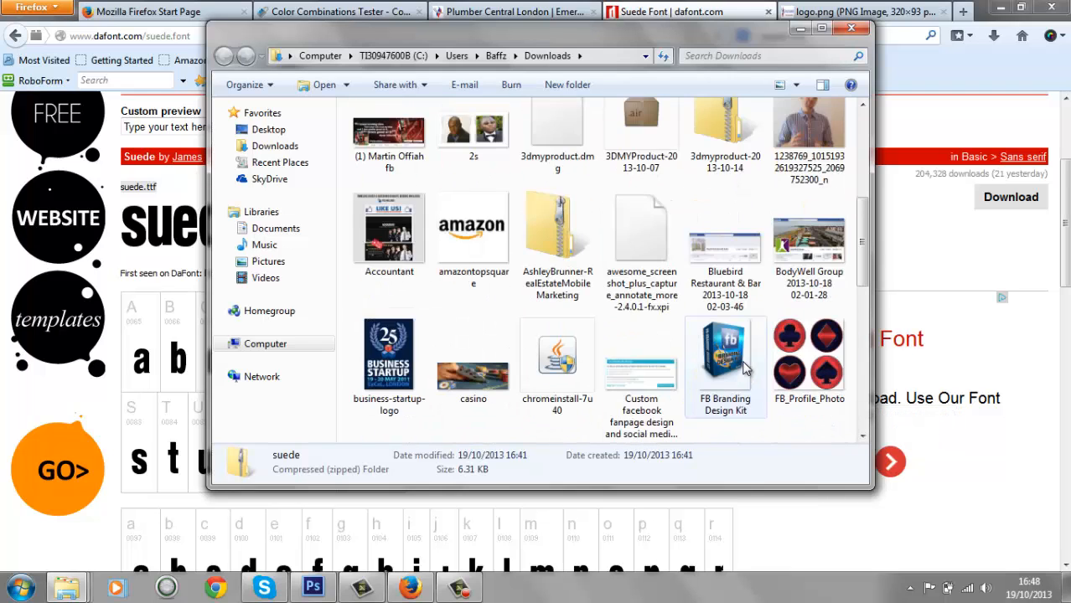
{"action": "scroll", "coordinate": [738, 360], "scroll_direction": "up", "scroll_amount": 5}
{"action": "double_click", "coordinate": [719, 343]}
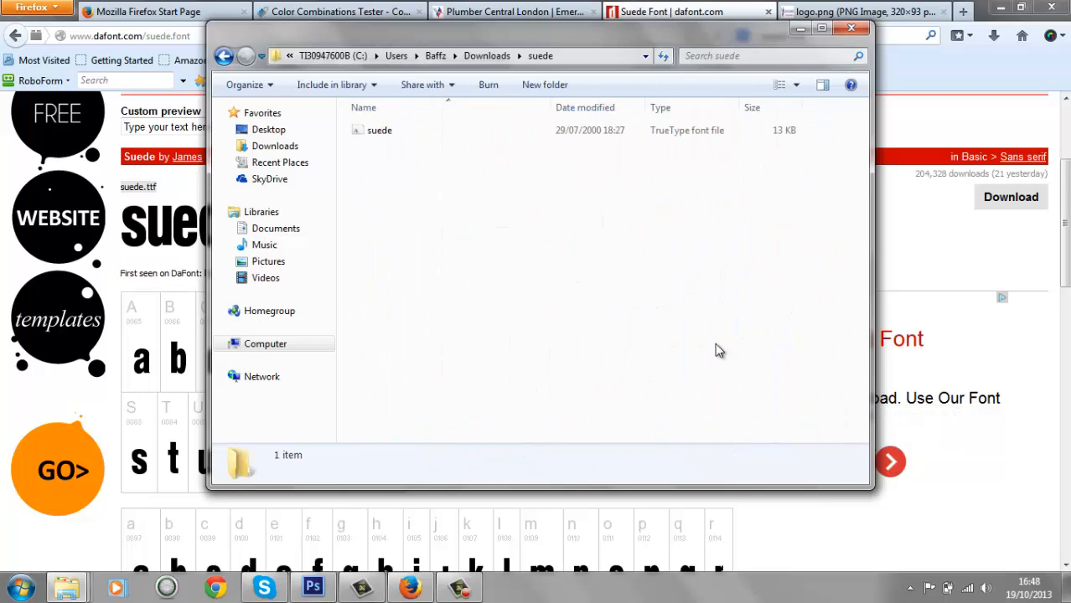
- Install the suede TrueType font and close the folder window
{"action": "left_click", "coordinate": [381, 138]}
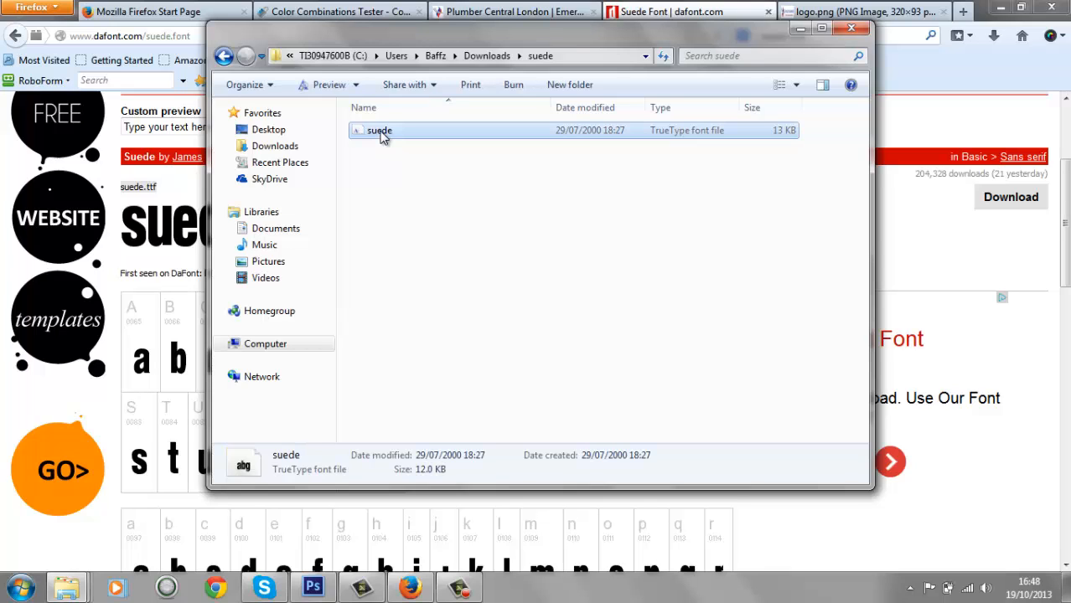
{"action": "right_click", "coordinate": [381, 138]}
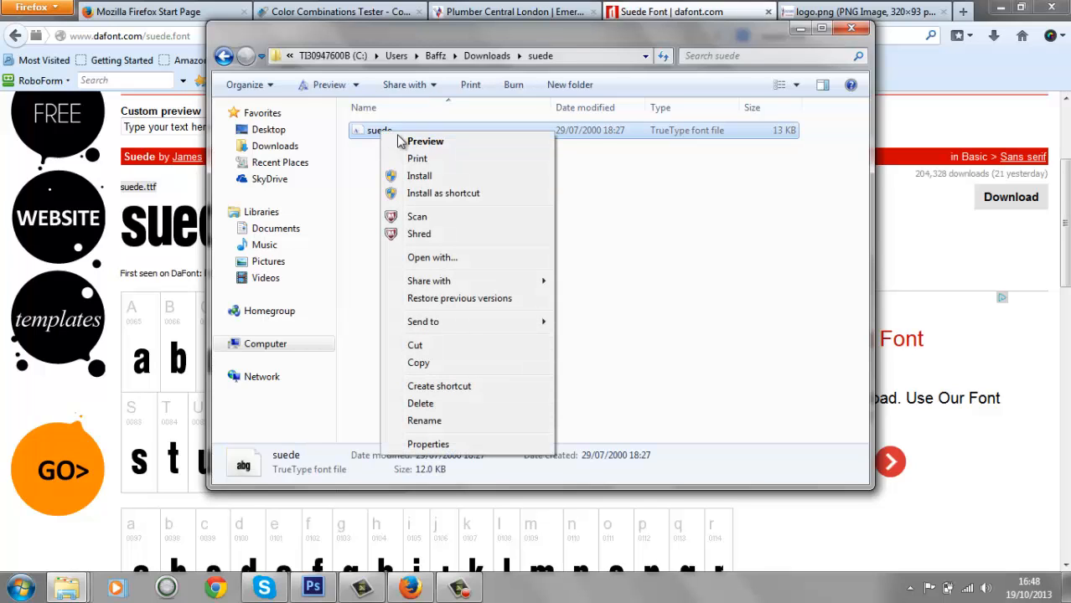
{"action": "left_click", "coordinate": [419, 177]}
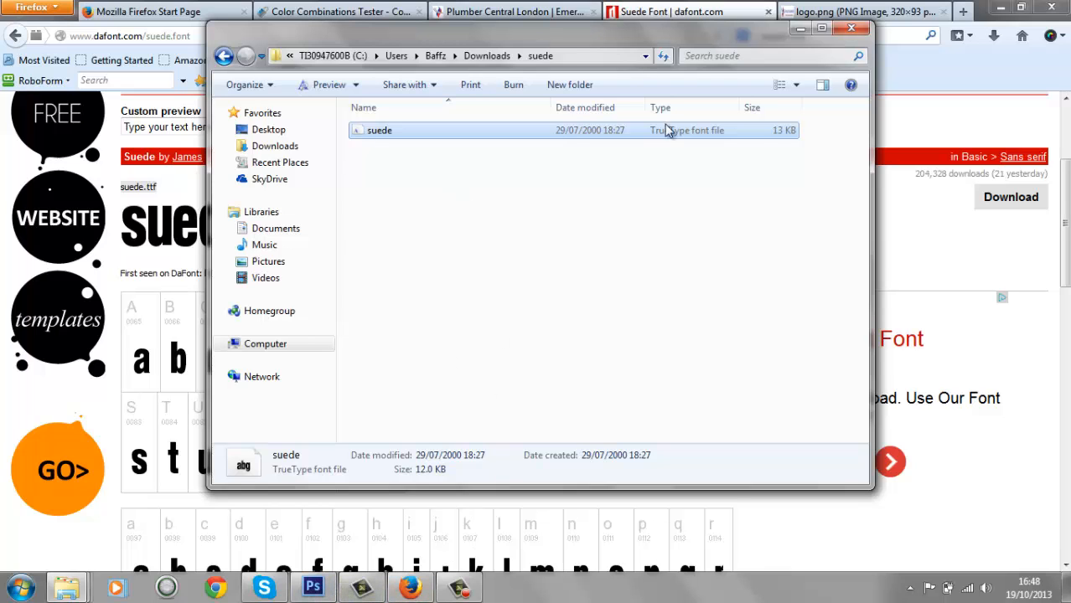
{"action": "left_click", "coordinate": [841, 37]}
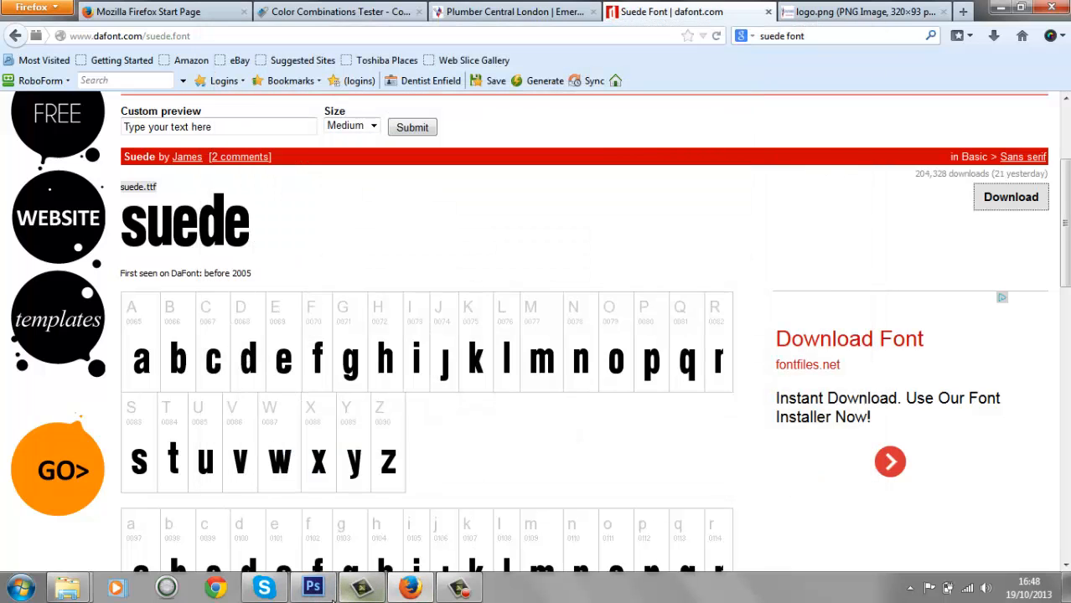
- Switch to Photoshop, close Timeline Cover.psd and reopen it from the Timeline folder so the installed font loads
{"action": "left_click", "coordinate": [313, 589]}
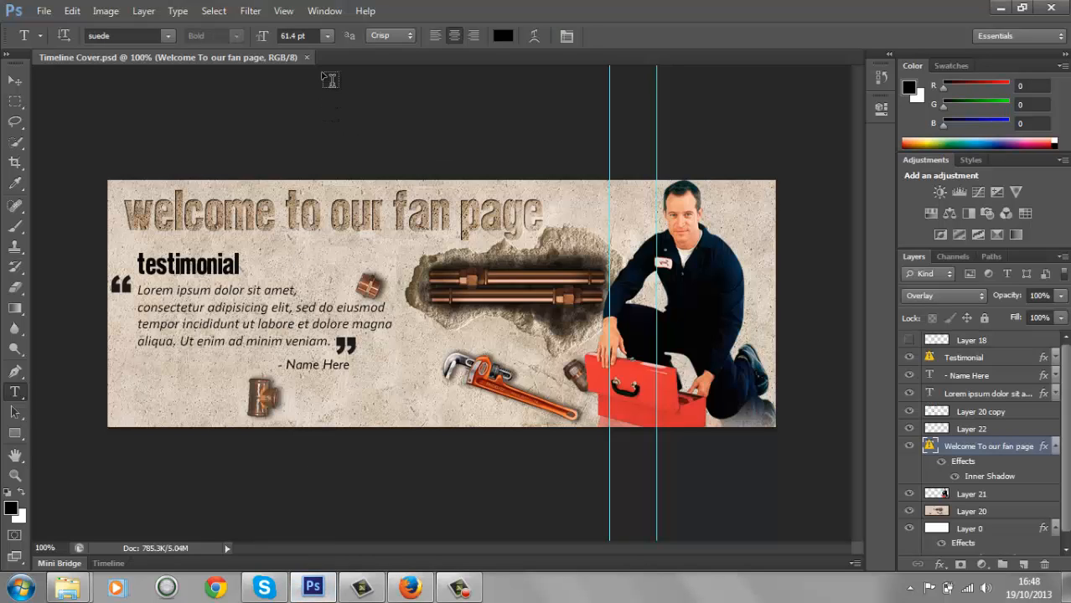
{"action": "left_click", "coordinate": [307, 58]}
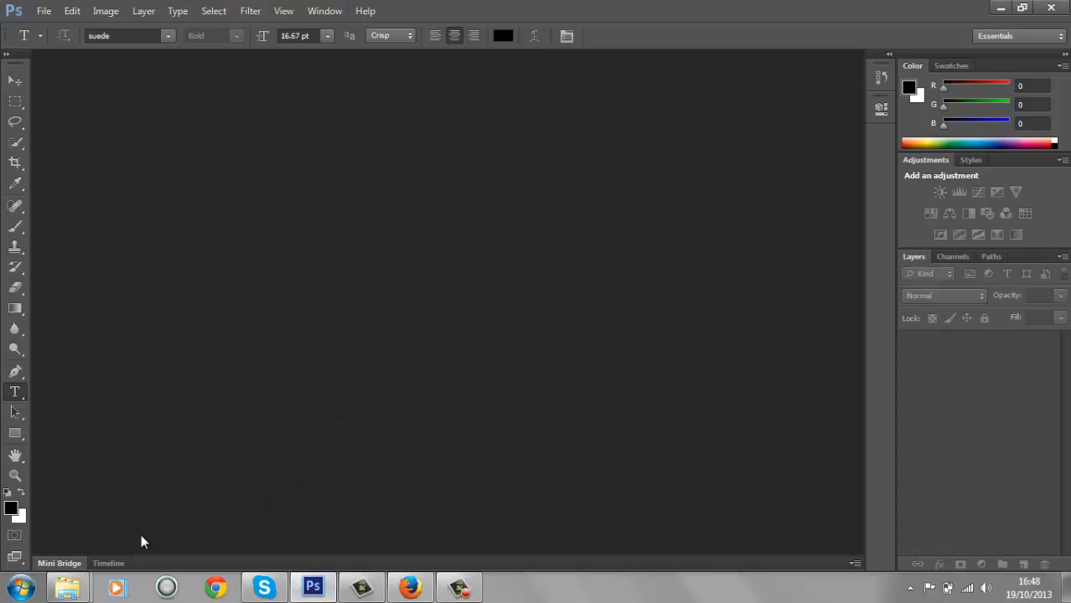
{"action": "mouse_move", "coordinate": [67, 589]}
{"action": "left_click", "coordinate": [113, 516]}
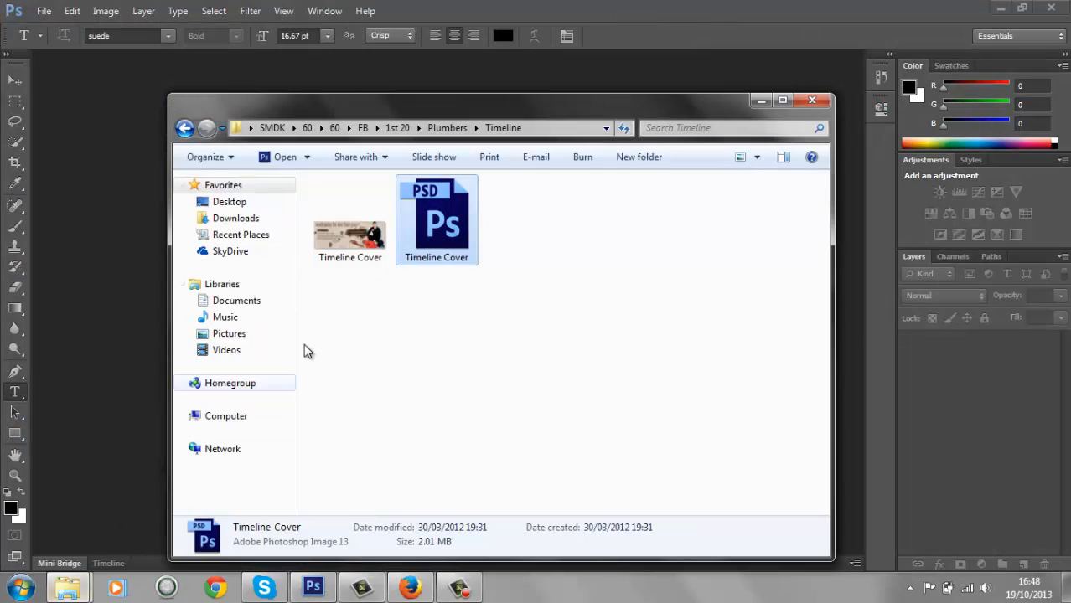
{"action": "left_click_drag", "start_coordinate": [446, 218], "coordinate": [119, 283]}
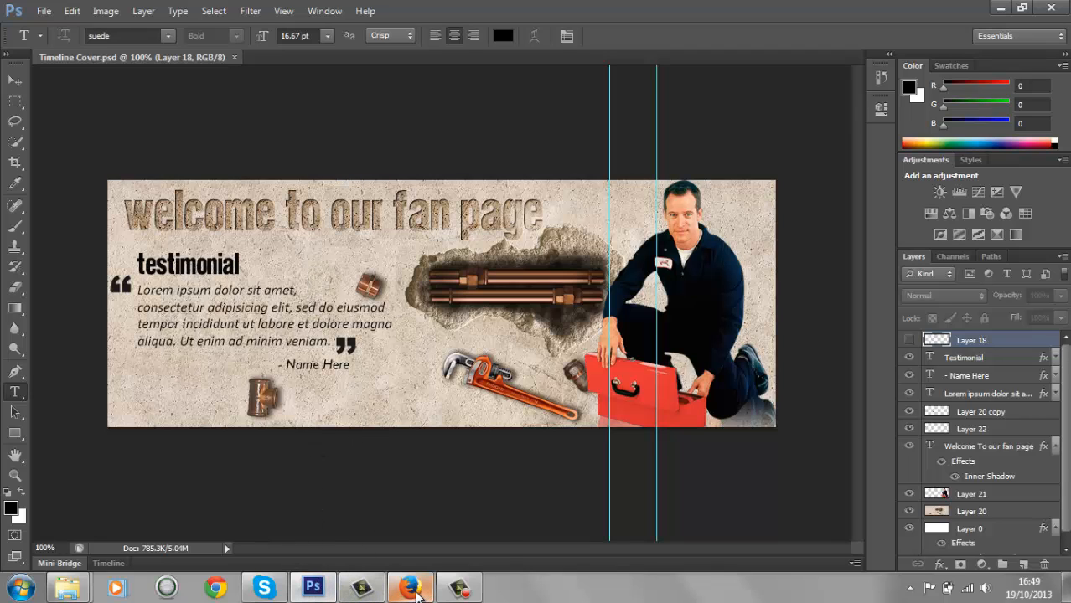
{"action": "mouse_move", "coordinate": [411, 587]}
{"action": "left_click", "coordinate": [453, 536]}
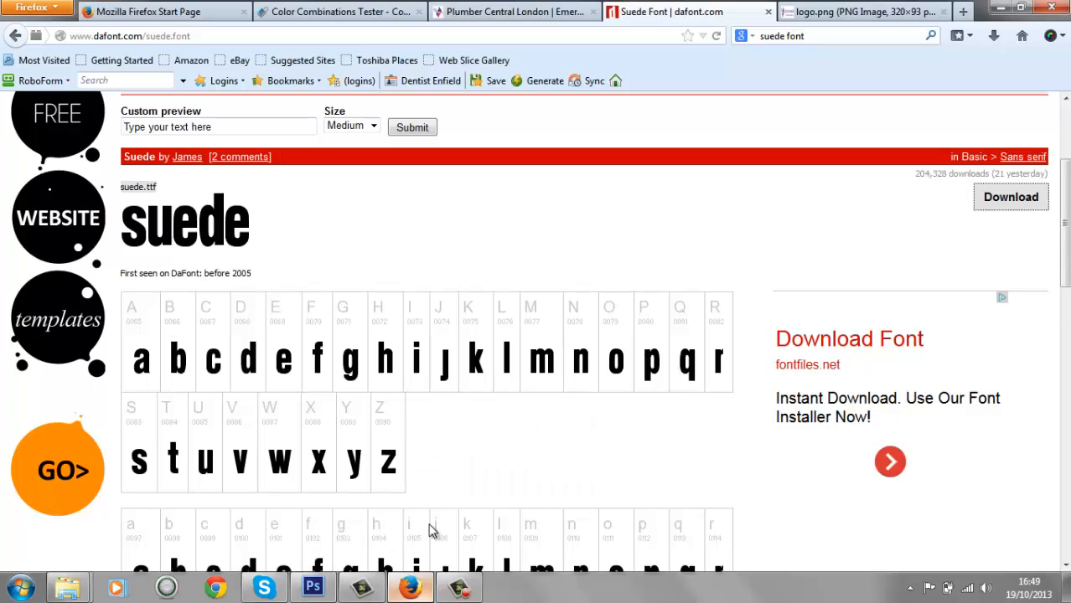
{"action": "left_click", "coordinate": [484, 14]}
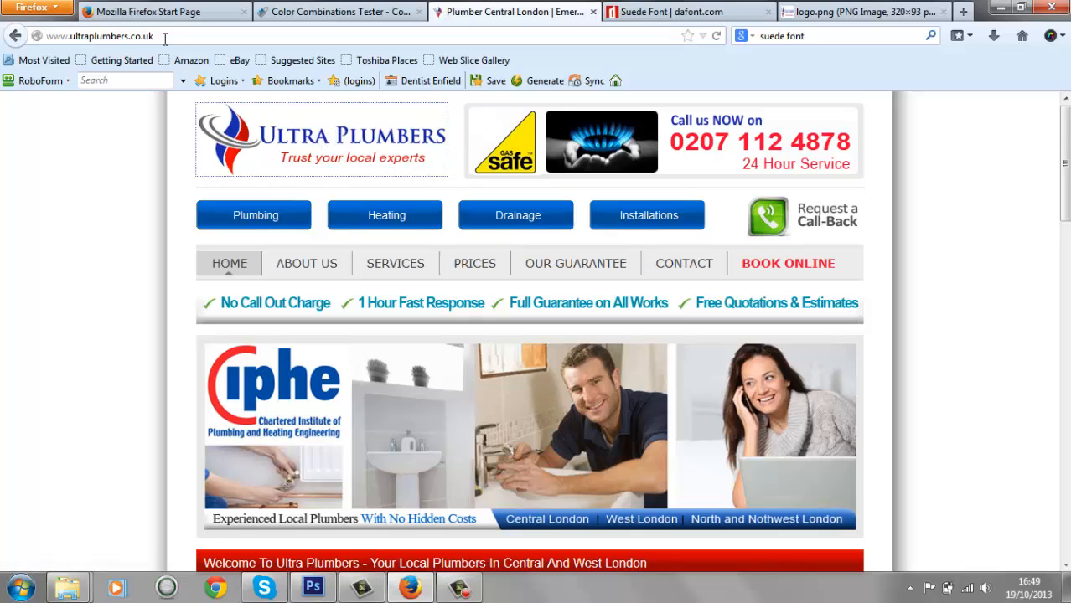
{"action": "scroll", "coordinate": [504, 237], "scroll_direction": "down", "scroll_amount": 7}
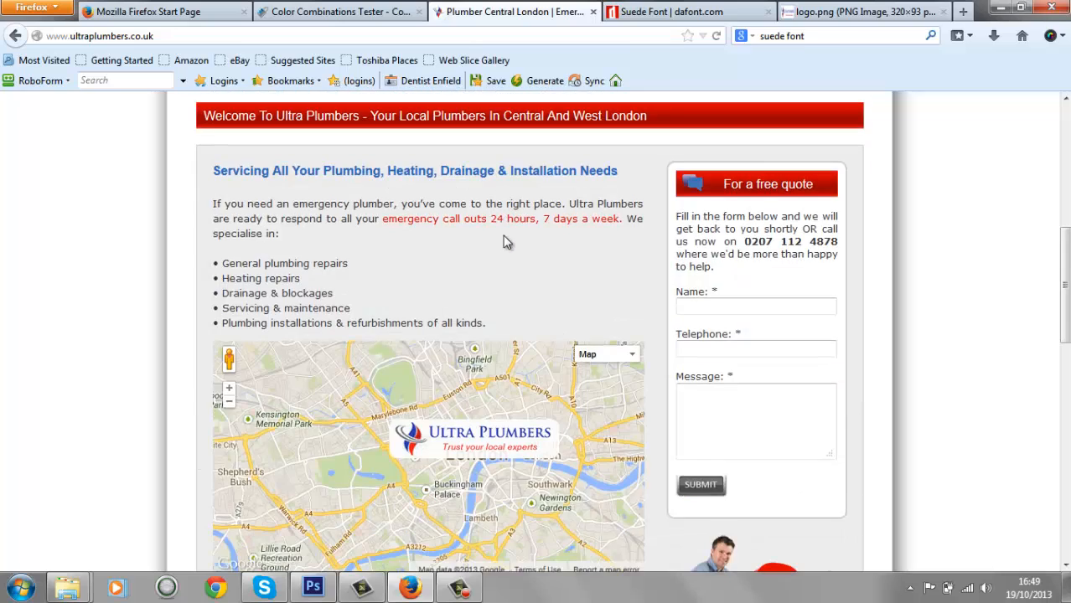
{"action": "scroll", "coordinate": [504, 240], "scroll_direction": "down", "scroll_amount": 4}
{"action": "scroll", "coordinate": [502, 237], "scroll_direction": "up", "scroll_amount": 8}
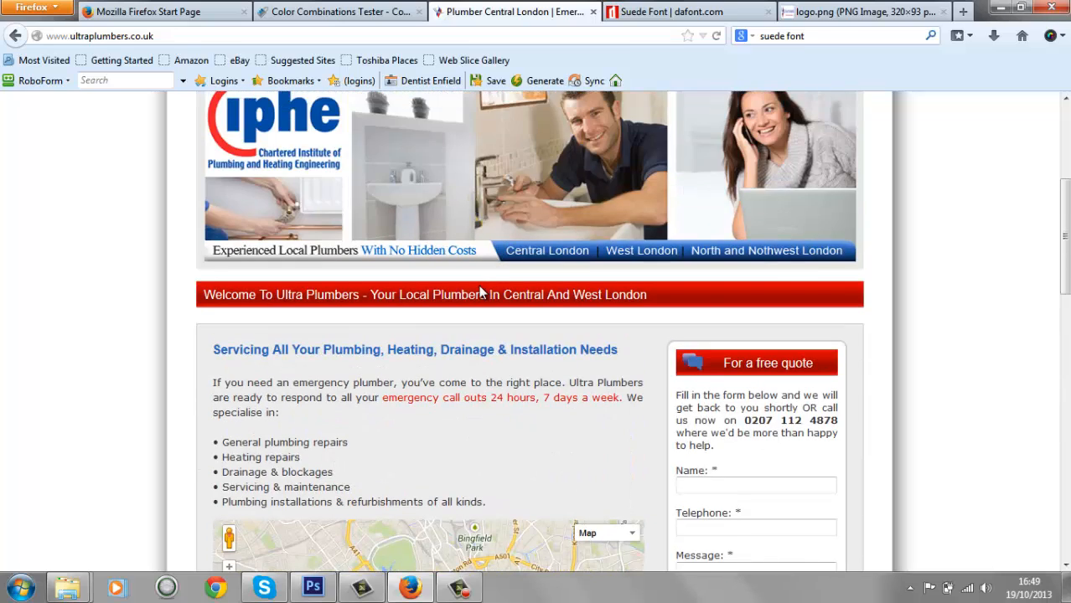
{"action": "scroll", "coordinate": [484, 289], "scroll_direction": "up", "scroll_amount": 3}
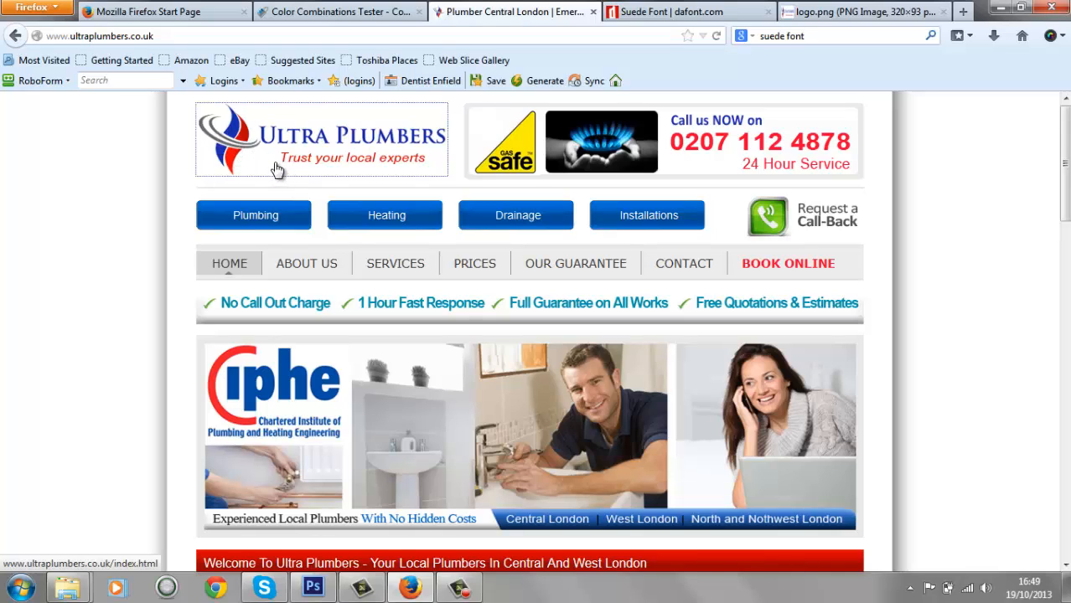
{"action": "scroll", "coordinate": [452, 220], "scroll_direction": "down", "scroll_amount": 4}
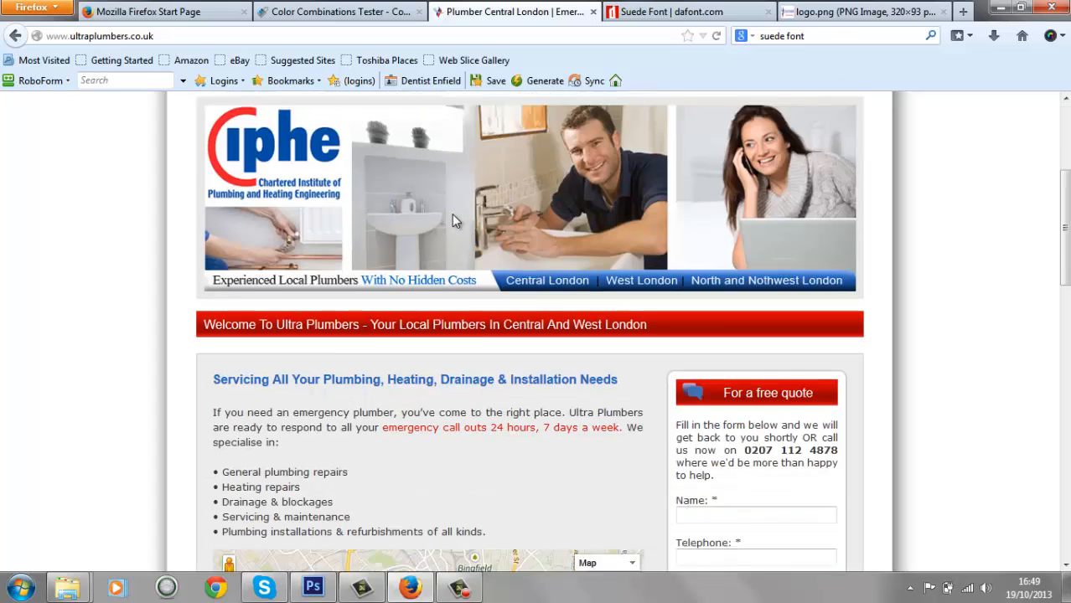
{"action": "scroll", "coordinate": [452, 214], "scroll_direction": "up", "scroll_amount": 4}
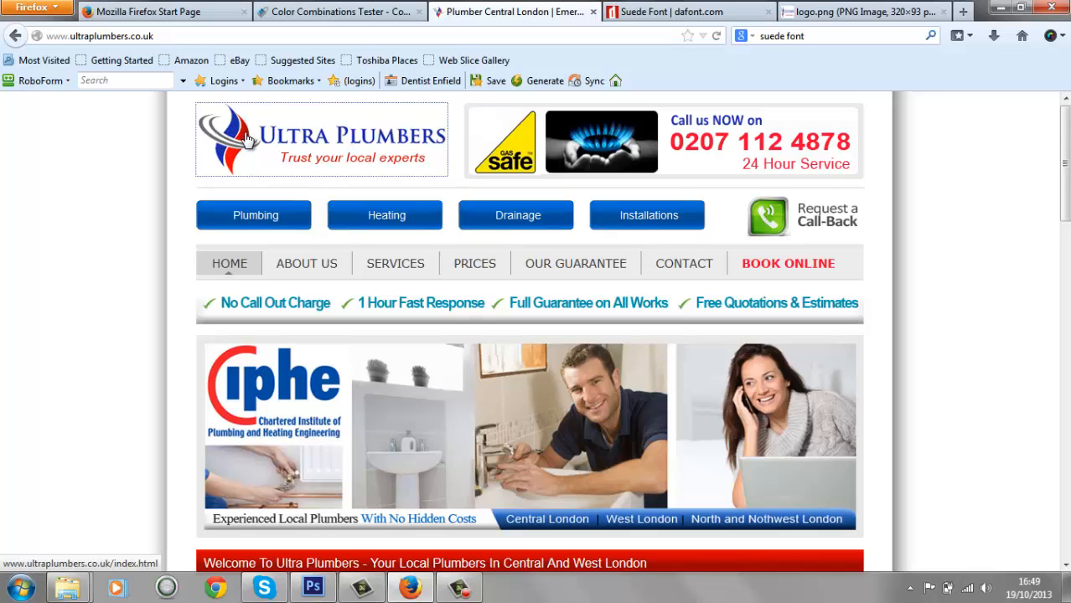
{"action": "left_click", "coordinate": [366, 17]}
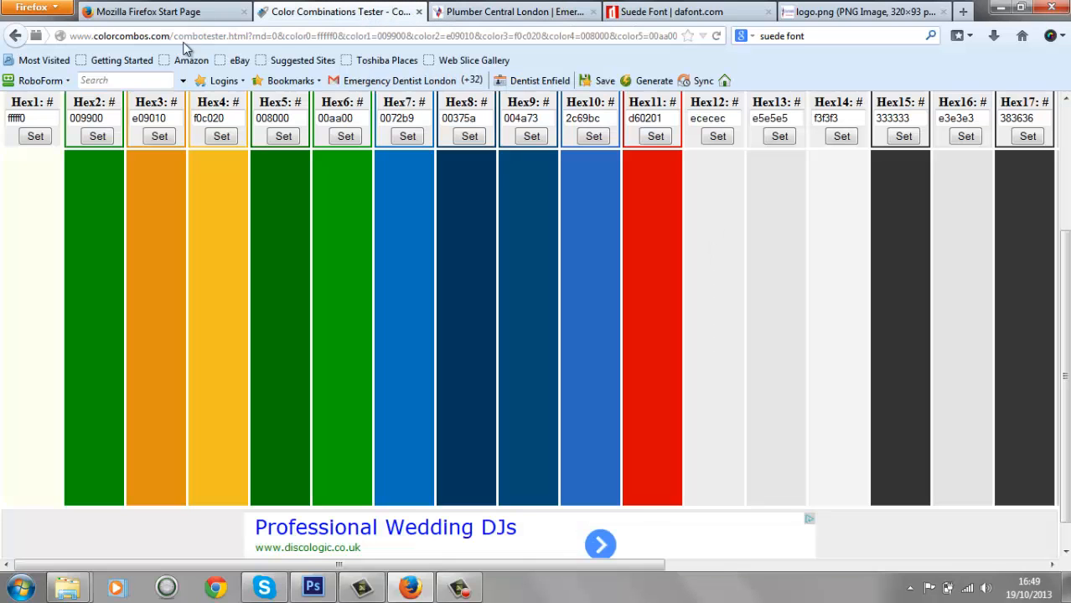
{"action": "scroll", "coordinate": [200, 224], "scroll_direction": "up", "scroll_amount": 4}
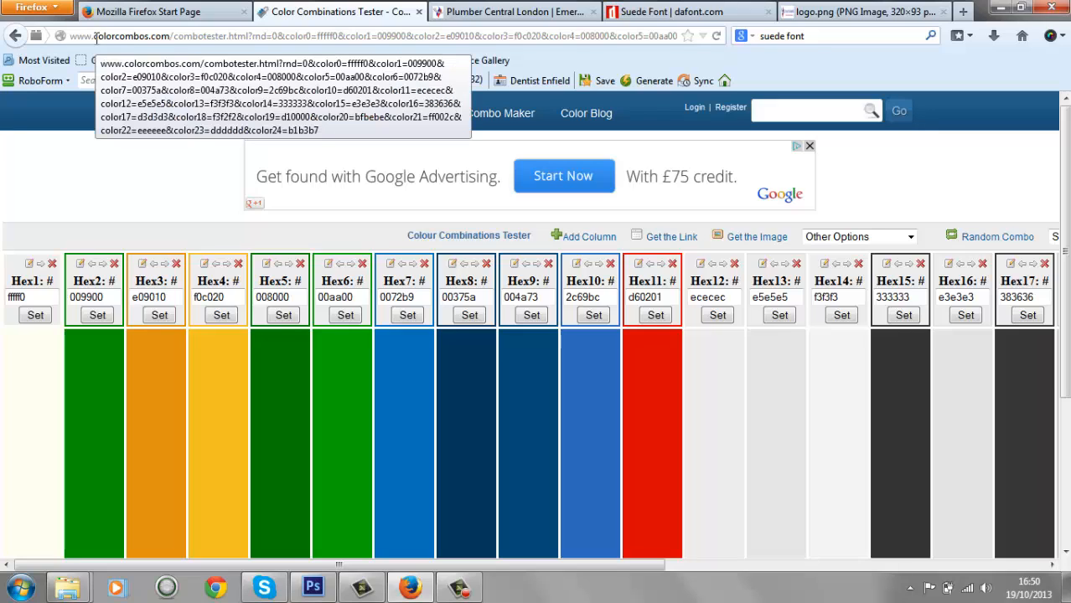
{"action": "left_click", "coordinate": [175, 37]}
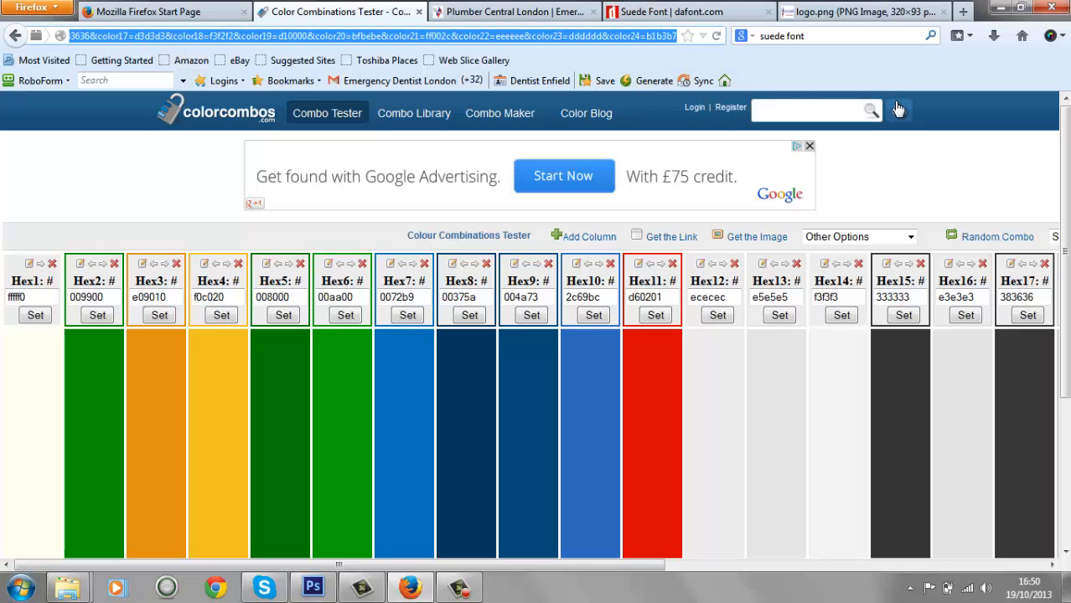
{"action": "type", "text": "www.colorcombos.com/"}
{"action": "key", "text": "Return"}
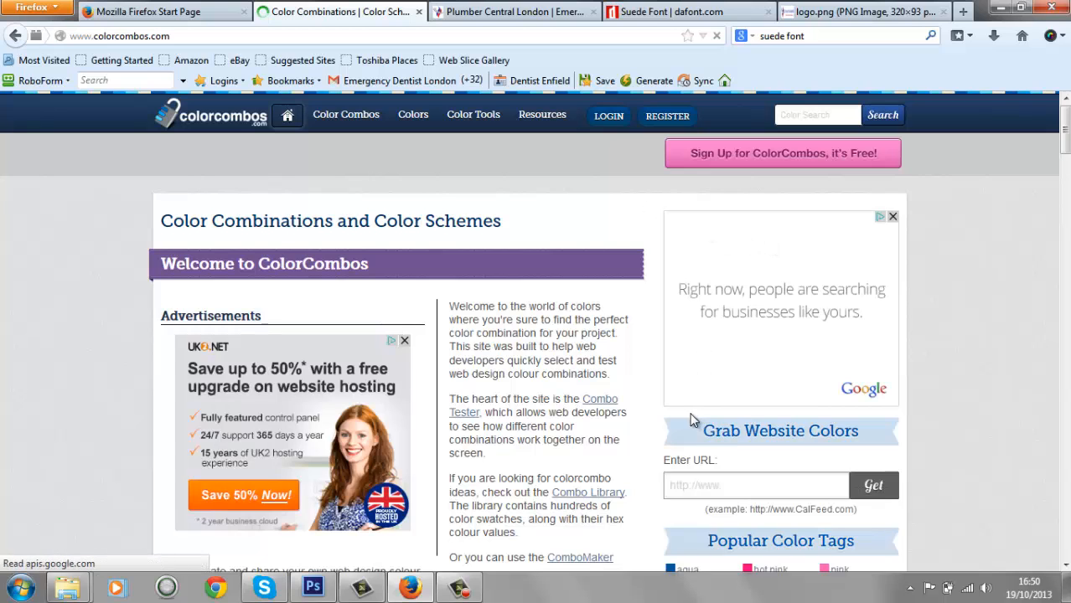
{"action": "scroll", "coordinate": [702, 419], "scroll_direction": "down", "scroll_amount": 2}
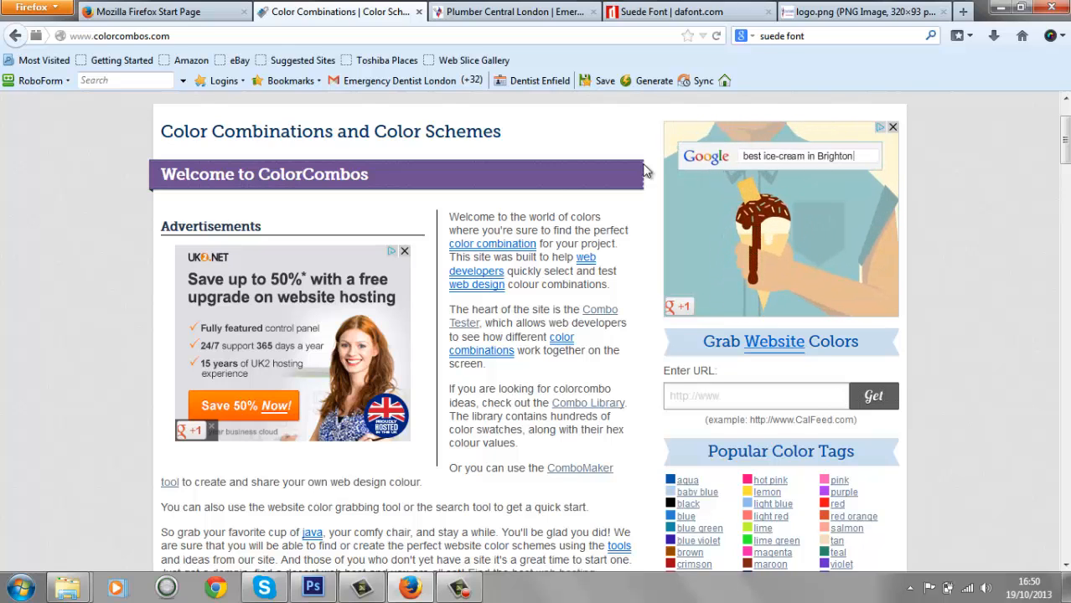
- Copy the Ultra Plumbers site address and grab its website colours in ColorCombos, viewing the resulting palette
{"action": "left_click", "coordinate": [538, 12]}
{"action": "left_click", "coordinate": [466, 36]}
{"action": "key", "text": "ctrl+c"}
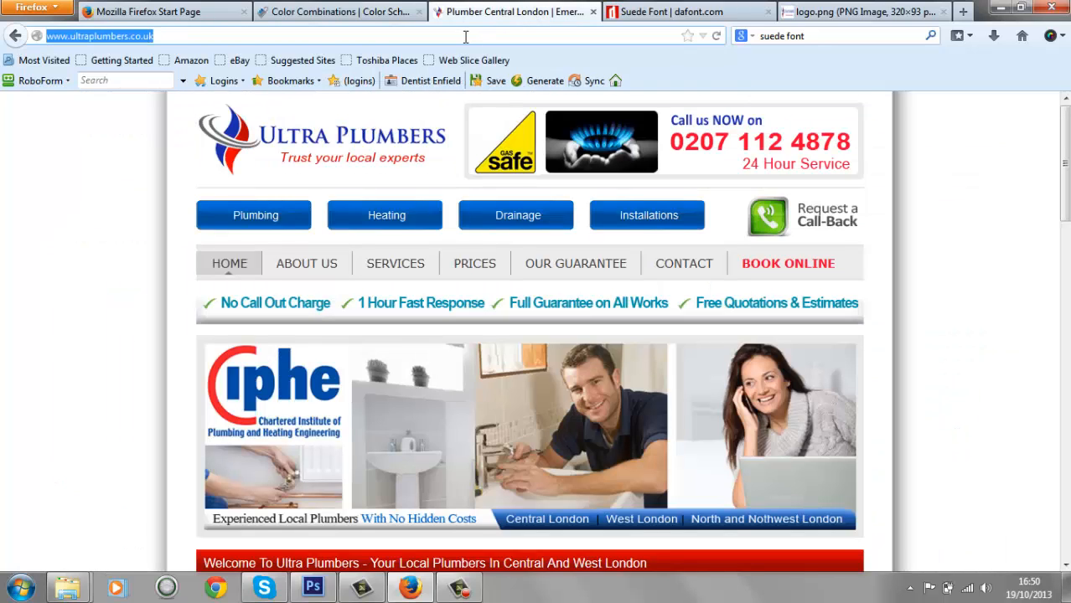
{"action": "left_click", "coordinate": [293, 14]}
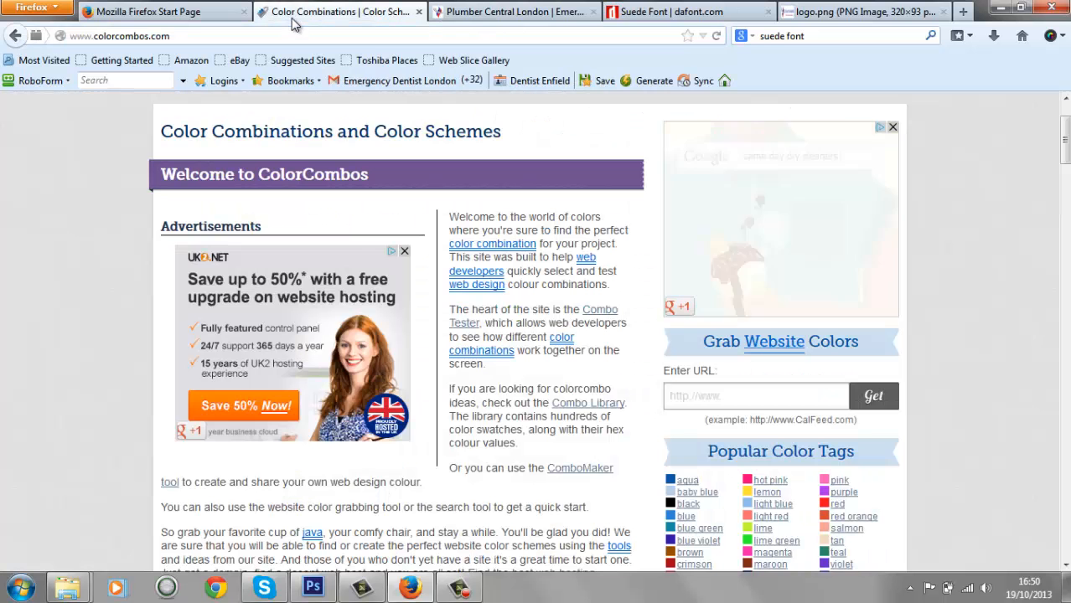
{"action": "left_click", "coordinate": [698, 403]}
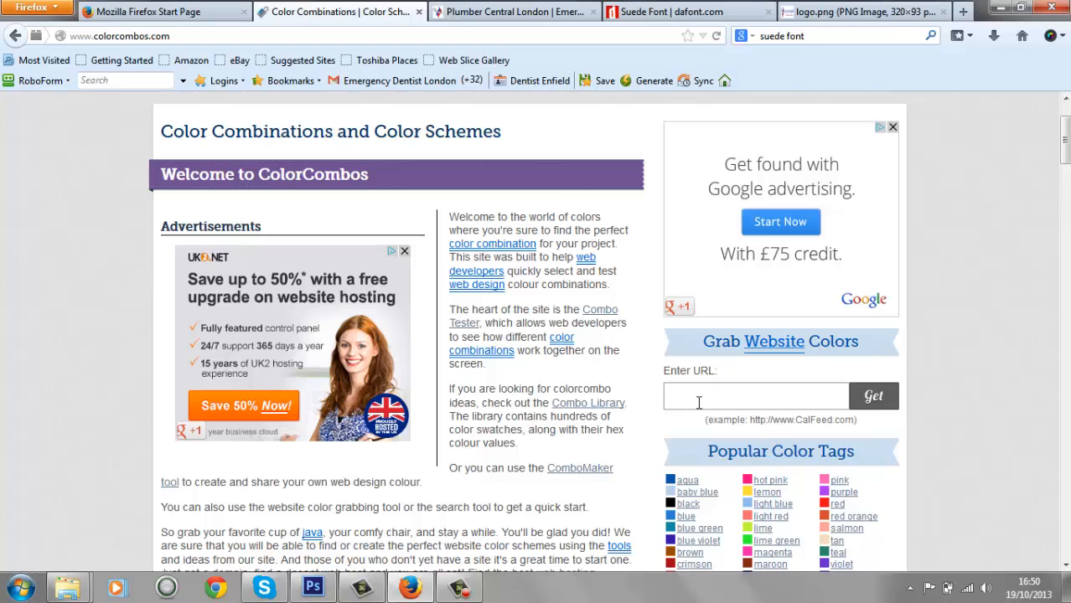
{"action": "key", "text": "ctrl+v"}
{"action": "left_click", "coordinate": [873, 401]}
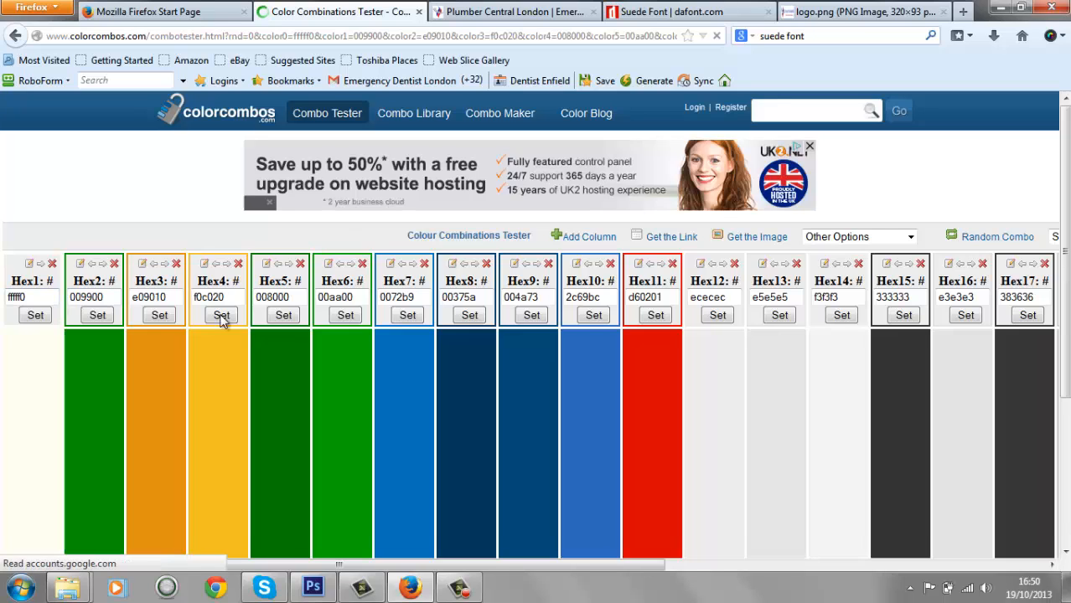
{"action": "scroll", "coordinate": [799, 335], "scroll_direction": "down", "scroll_amount": 2}
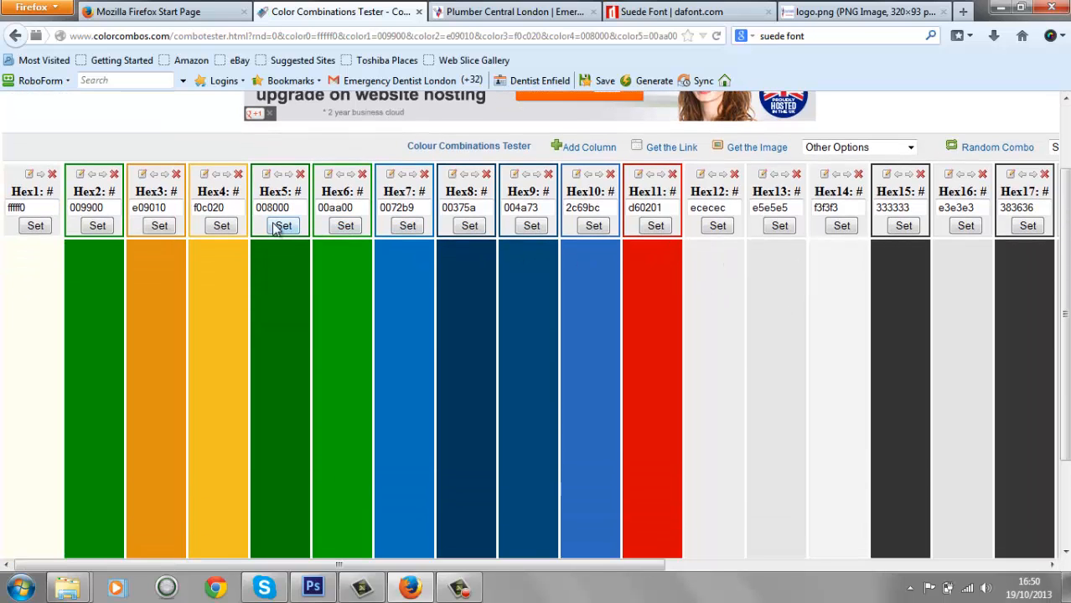
{"action": "scroll", "coordinate": [898, 230], "scroll_direction": "up", "scroll_amount": 2}
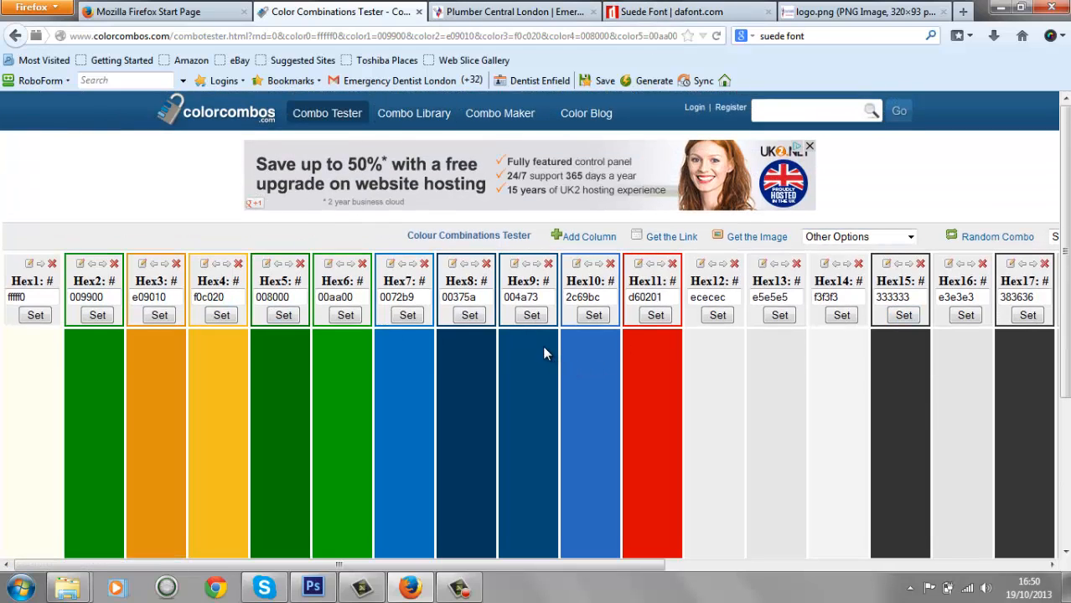
- Compare the timeline cover in Photoshop with the grabbed palette and the Ultra Plumbers home page in Firefox
{"action": "left_click", "coordinate": [309, 592]}
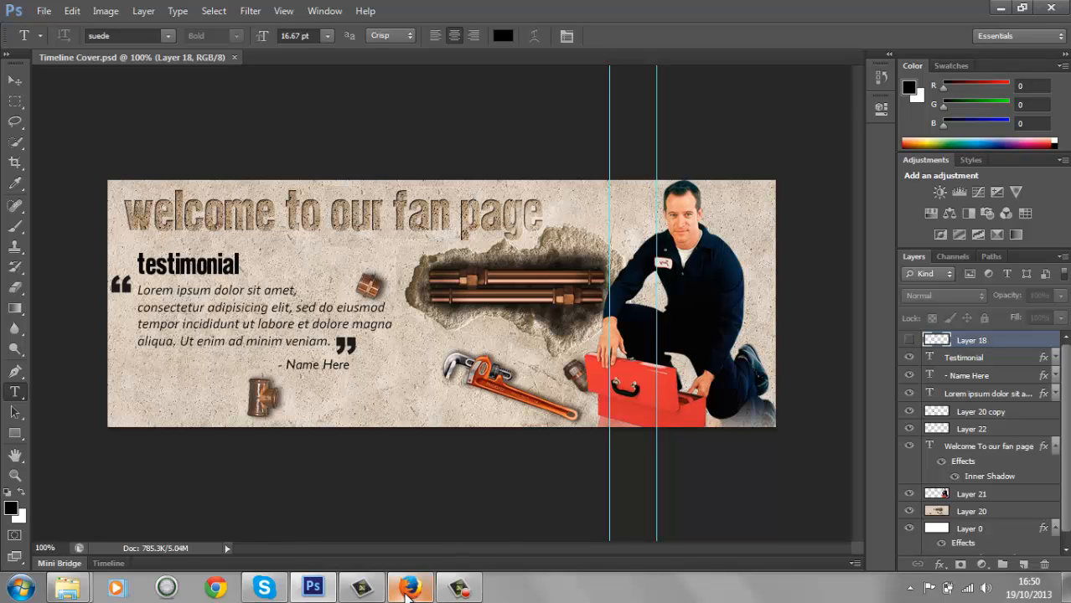
{"action": "mouse_move", "coordinate": [406, 592]}
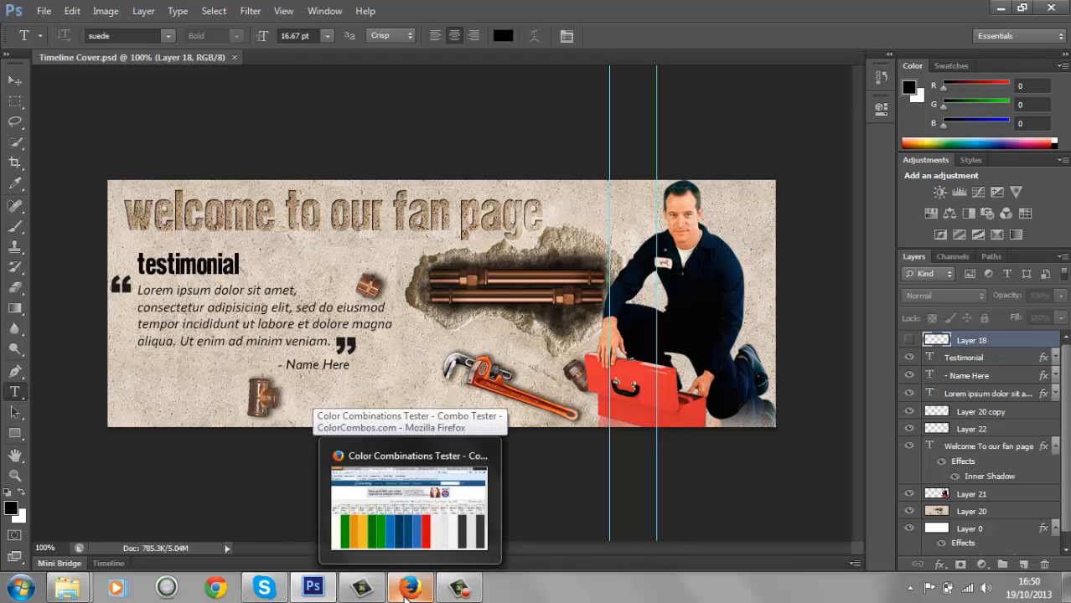
{"action": "left_click", "coordinate": [406, 591]}
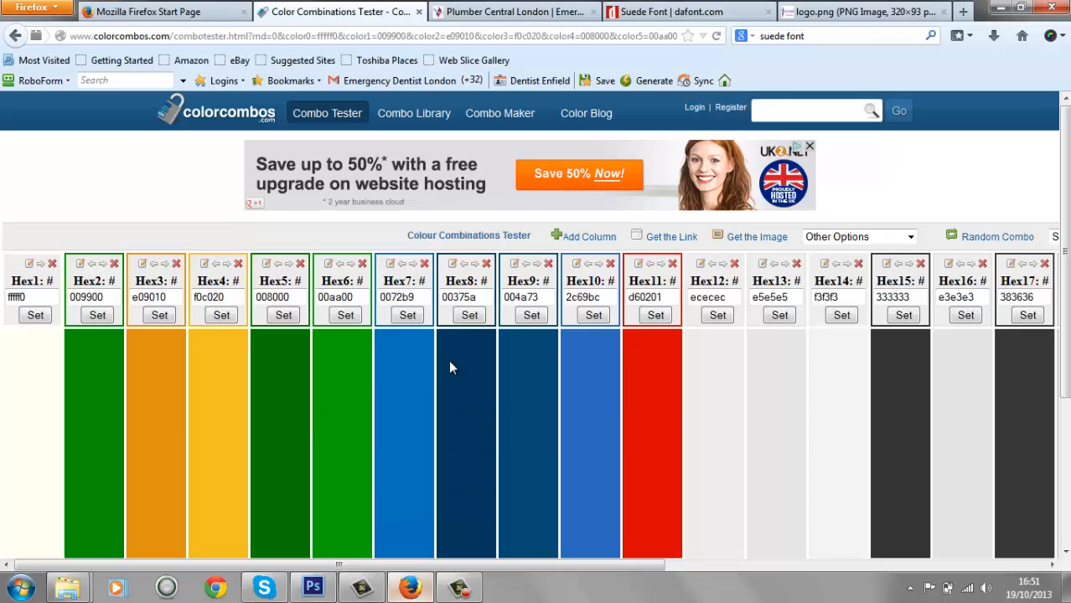
{"action": "left_click", "coordinate": [504, 14]}
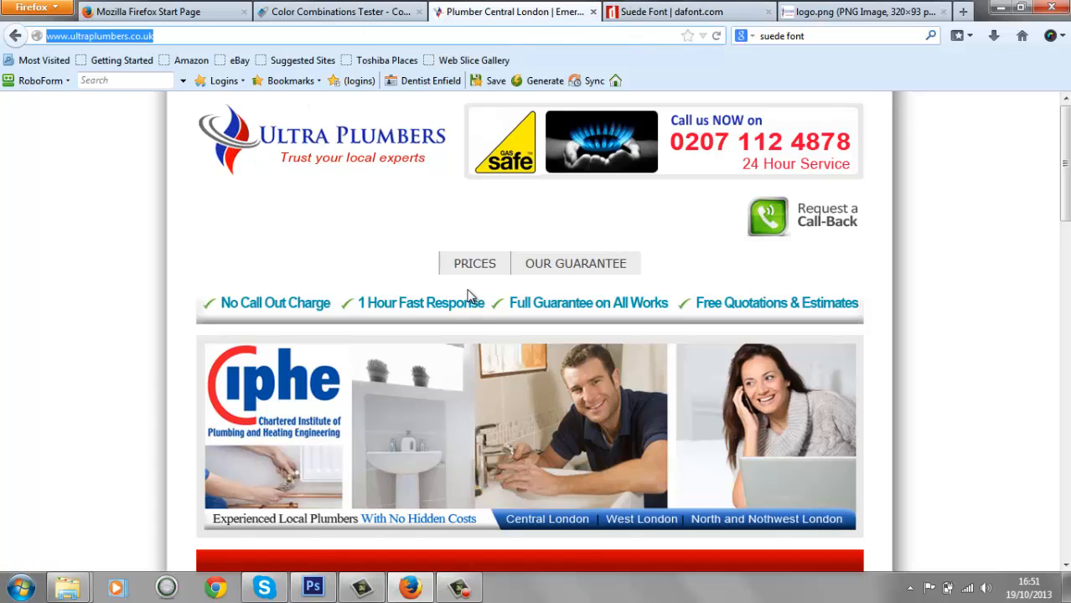
{"action": "scroll", "coordinate": [470, 302], "scroll_direction": "down", "scroll_amount": 3}
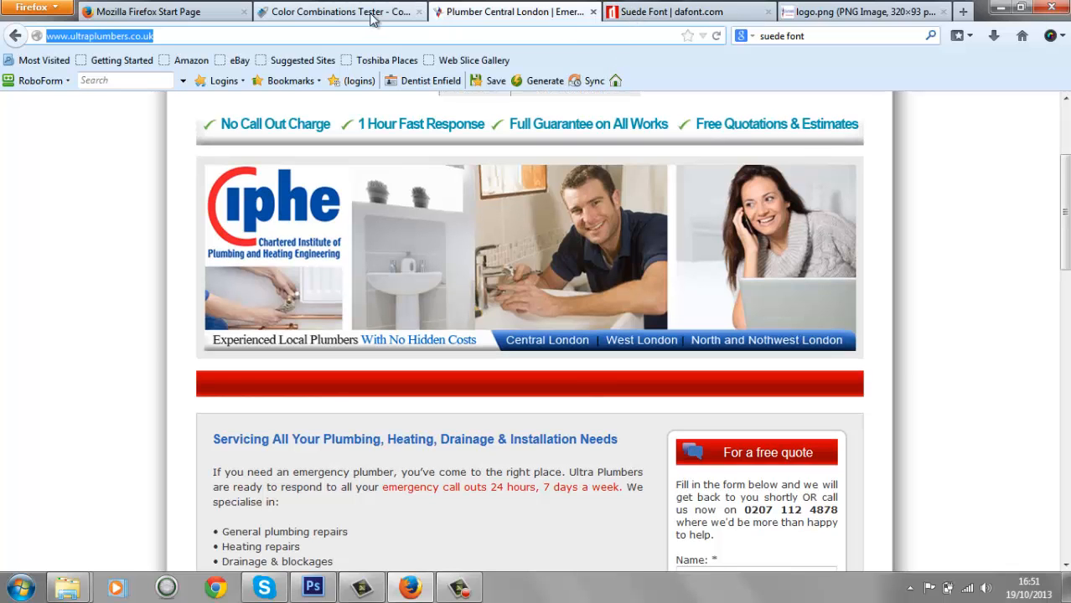
- Close the Suede Font page and compare the grabbed palette with the colours of the Ultra Plumbers home page
{"action": "left_click", "coordinate": [746, 16]}
{"action": "left_click", "coordinate": [768, 11]}
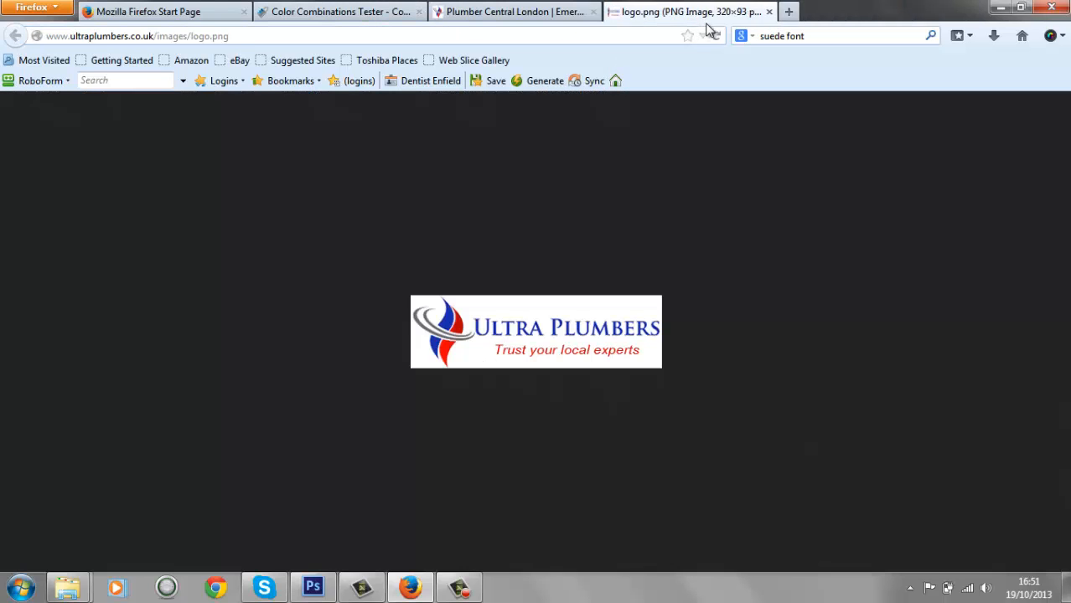
{"action": "left_click", "coordinate": [334, 13]}
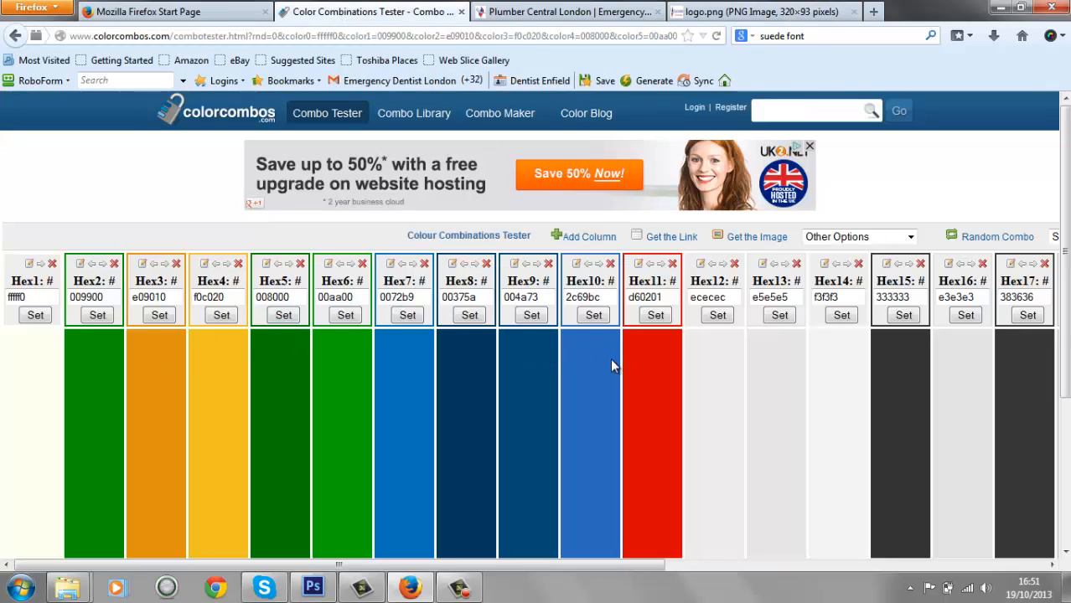
{"action": "left_click", "coordinate": [531, 12]}
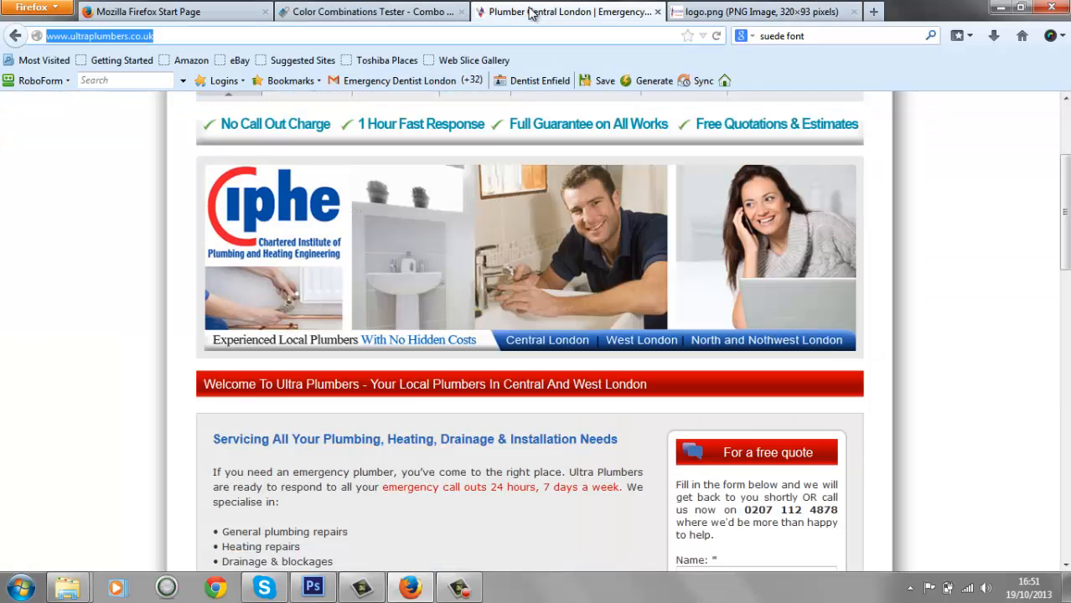
{"action": "scroll", "coordinate": [449, 216], "scroll_direction": "up", "scroll_amount": 3}
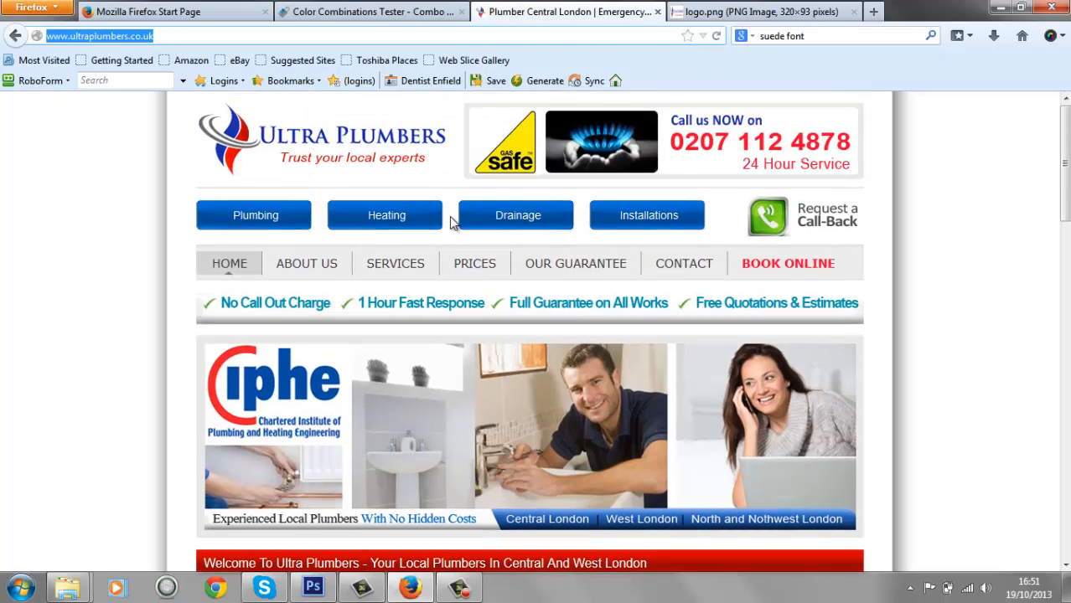
{"action": "left_click", "coordinate": [369, 12]}
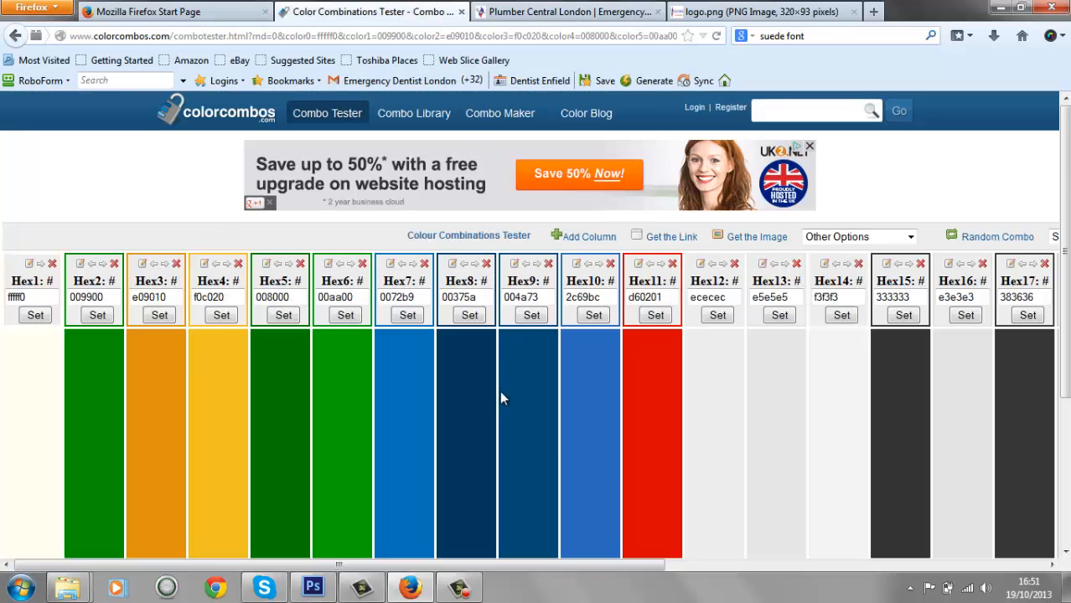
- Copy the dark blue code 00375a from the palette's Hex8 column and check it against the Ultra Plumbers site
{"action": "scroll", "coordinate": [499, 395], "scroll_direction": "down", "scroll_amount": 2}
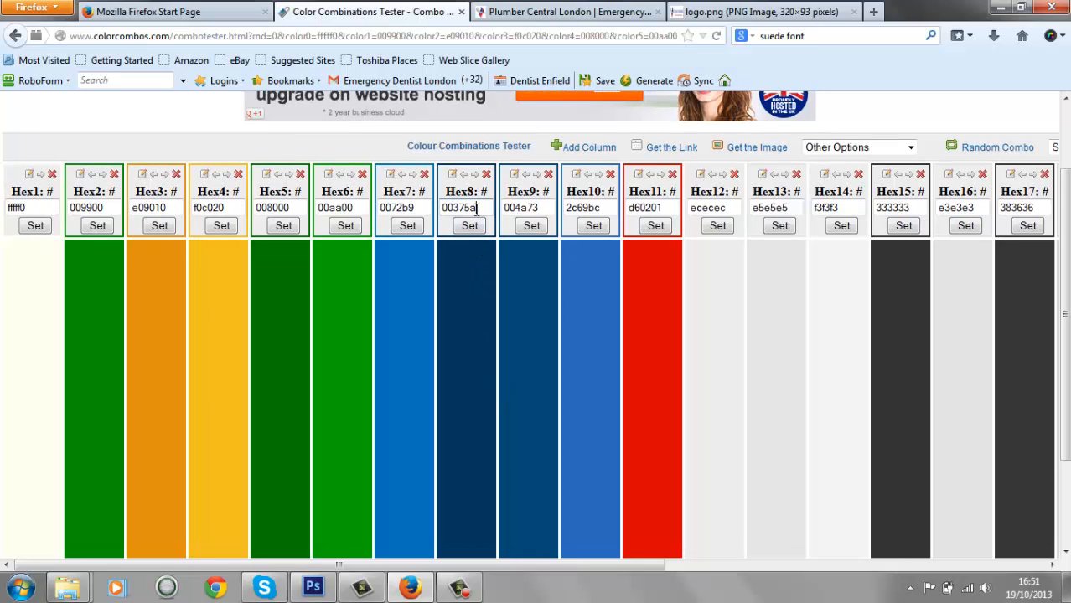
{"action": "left_click_drag", "start_coordinate": [477, 208], "coordinate": [426, 208]}
{"action": "left_click", "coordinate": [596, 17]}
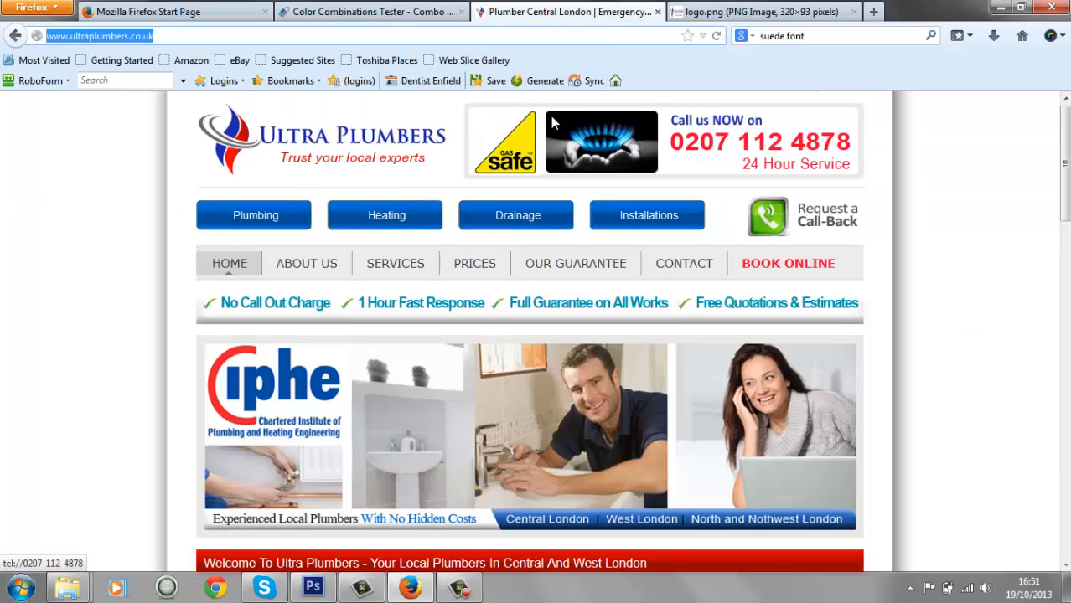
{"action": "left_click", "coordinate": [390, 13]}
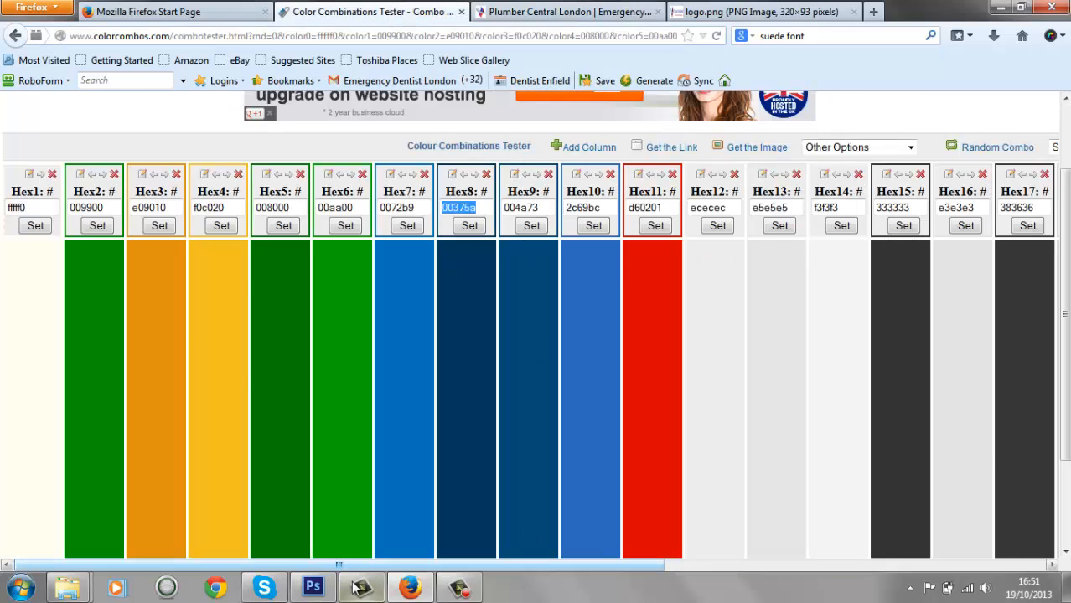
- Switch to Photoshop, keep the current Windows color scheme but allow asking again, and toggle Layer 20's visibility off and on
{"action": "left_click", "coordinate": [313, 588]}
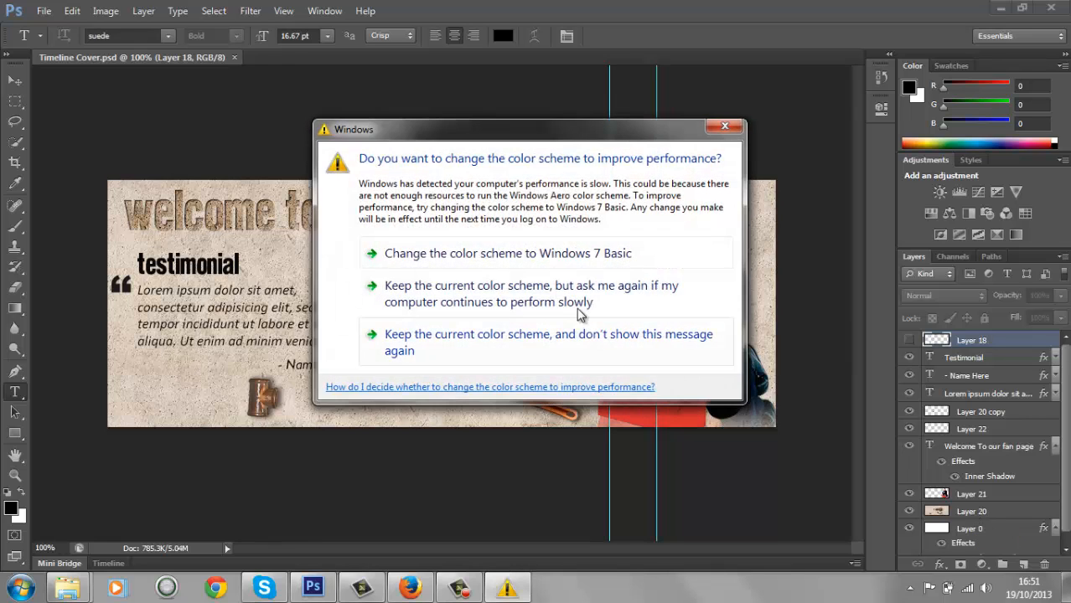
{"action": "left_click", "coordinate": [559, 292]}
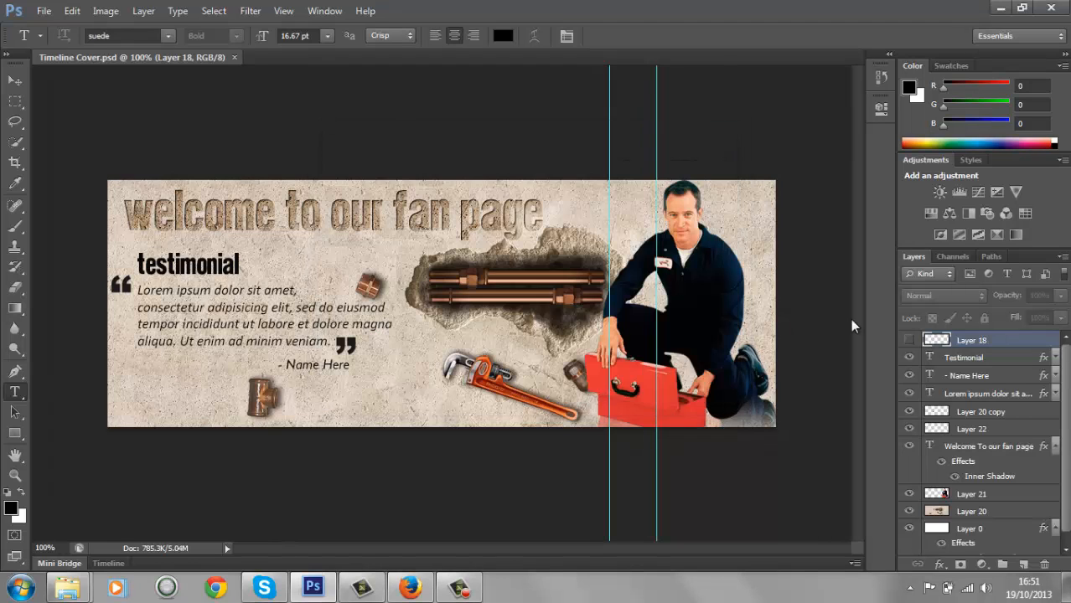
{"action": "left_click", "coordinate": [965, 513]}
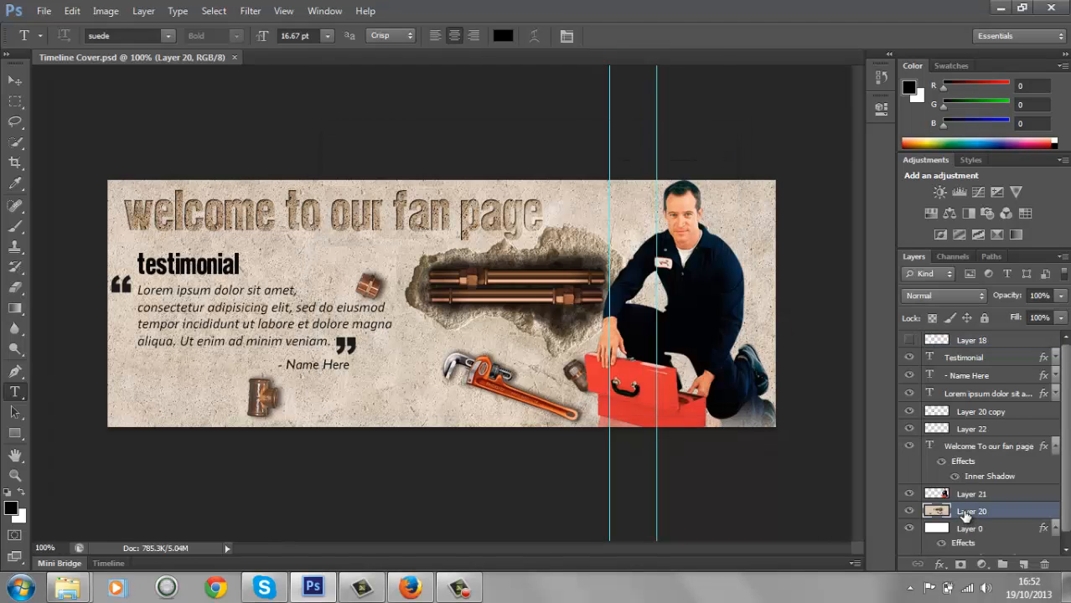
{"action": "left_click", "coordinate": [911, 513]}
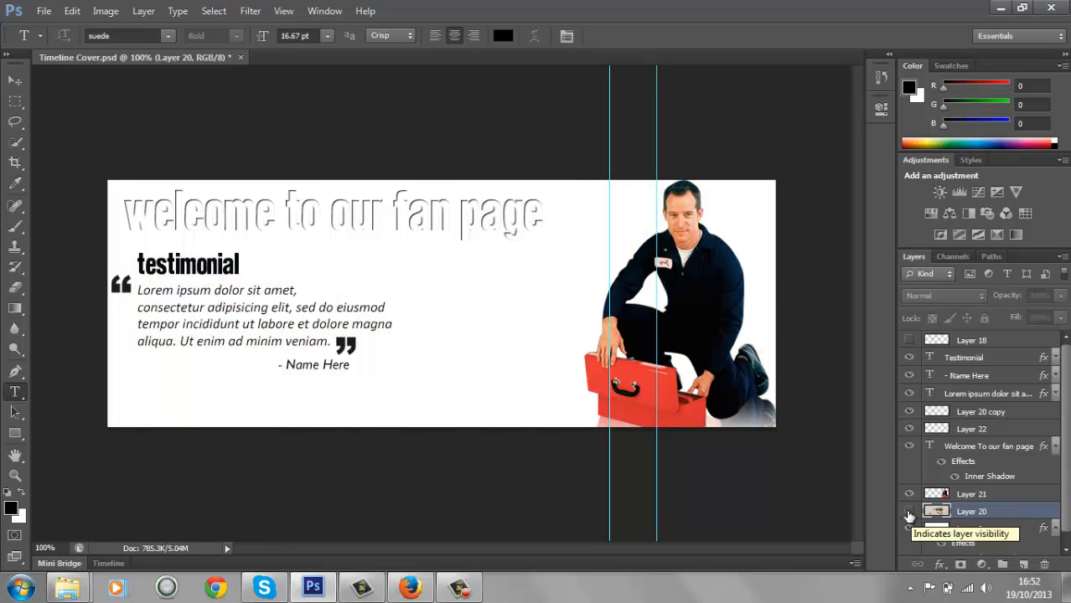
{"action": "left_click", "coordinate": [910, 513]}
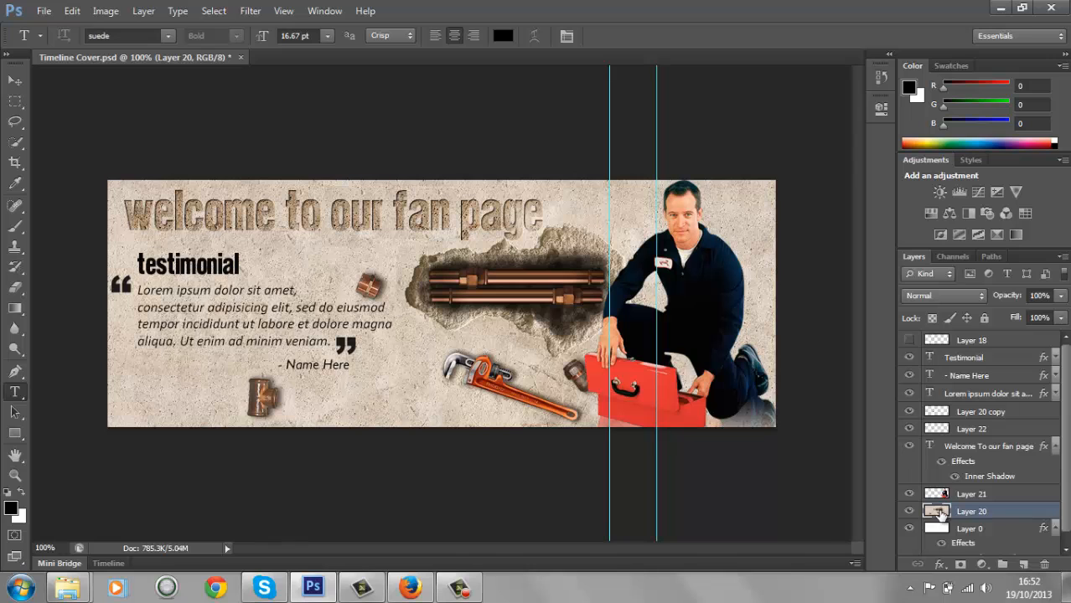
- Add a Color Overlay effect to Layer 20 using the colour #00375a
{"action": "double_click", "coordinate": [939, 513]}
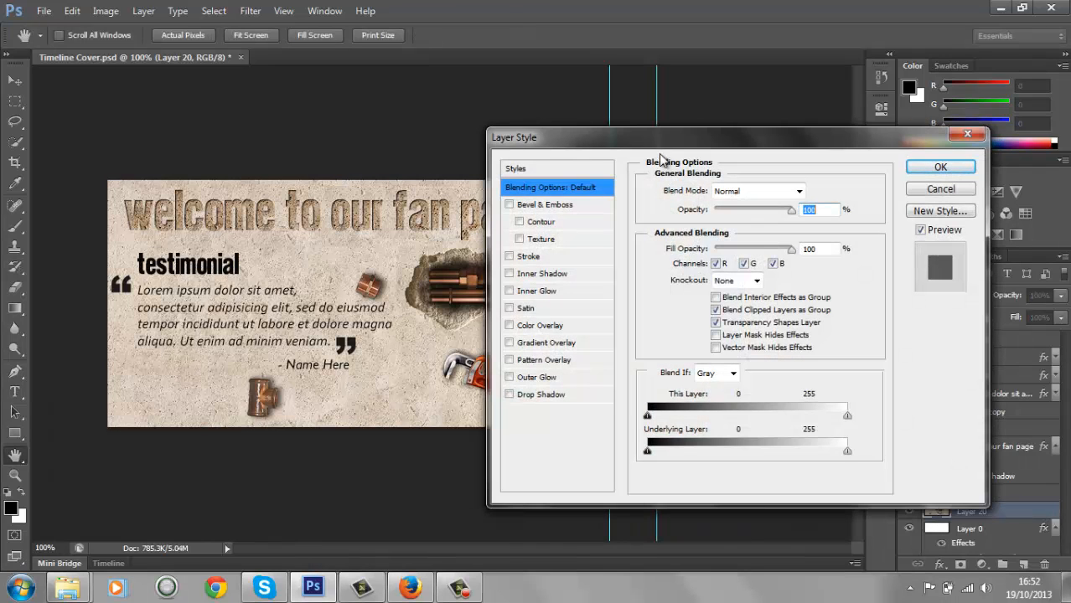
{"action": "left_click_drag", "start_coordinate": [662, 149], "coordinate": [566, 114]}
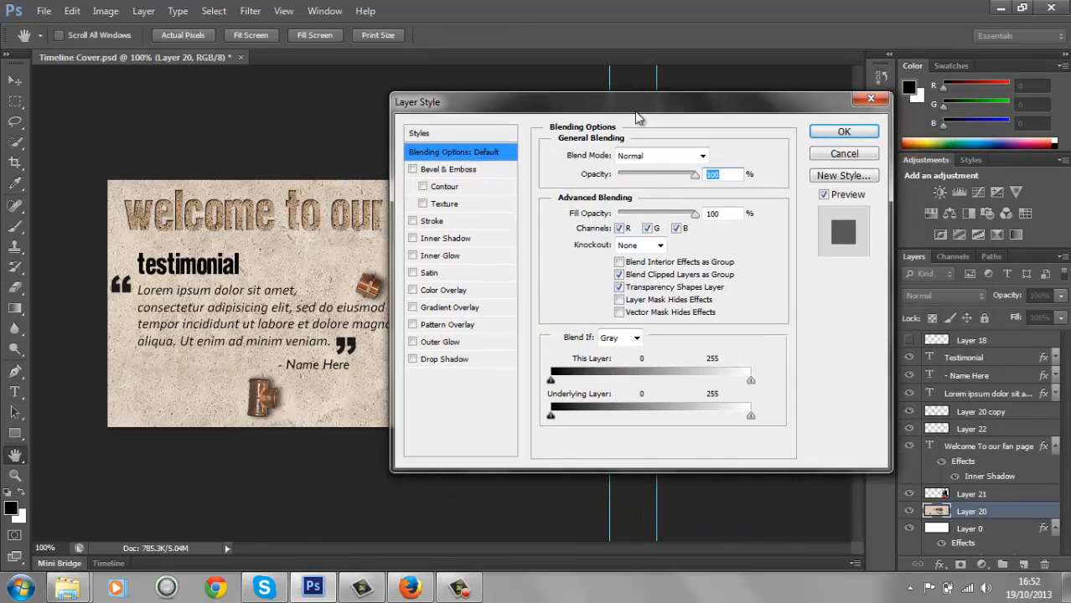
{"action": "left_click", "coordinate": [411, 291]}
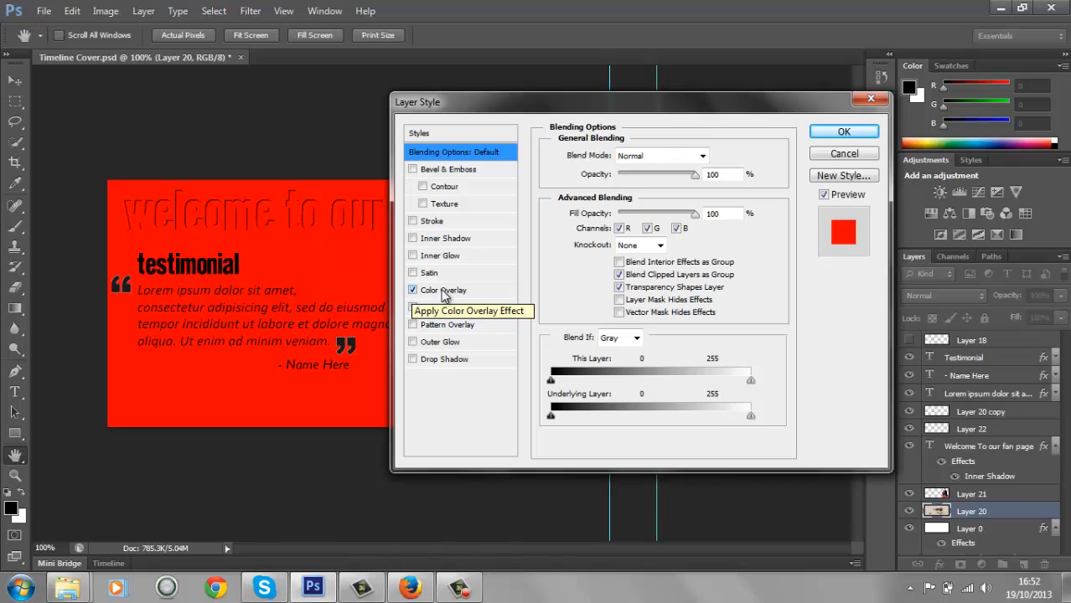
{"action": "left_click", "coordinate": [444, 292]}
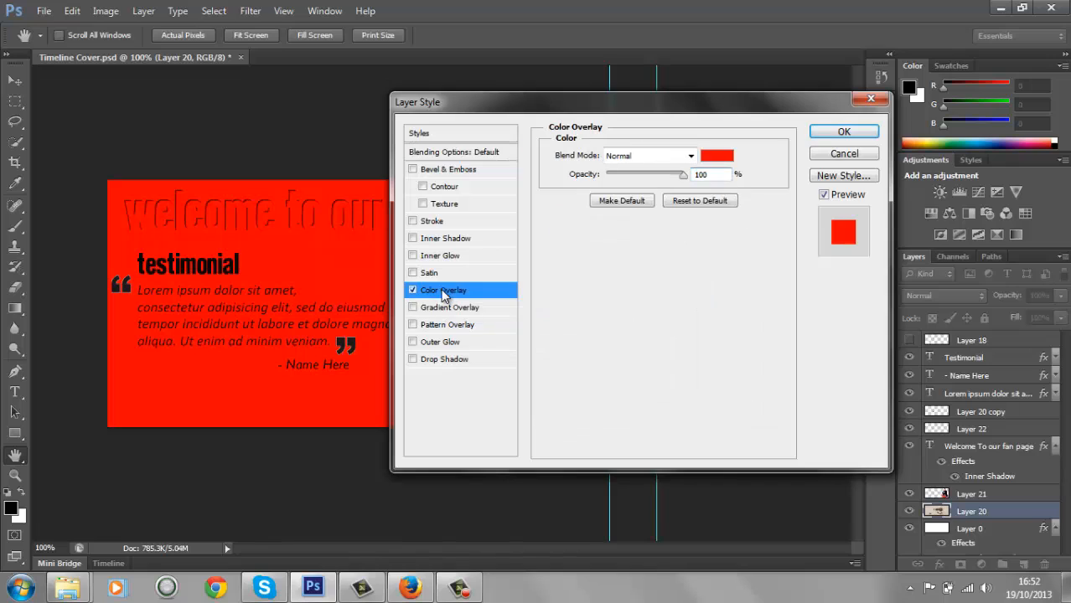
{"action": "left_click", "coordinate": [714, 156]}
{"action": "left_click_drag", "start_coordinate": [625, 355], "coordinate": [557, 355]}
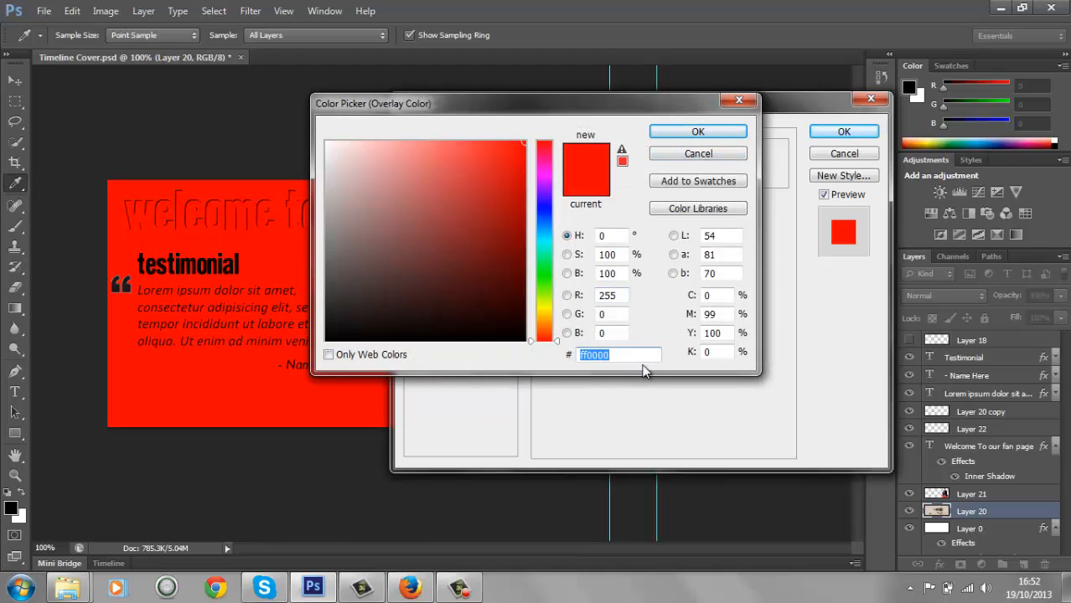
{"action": "type", "text": "00375a"}
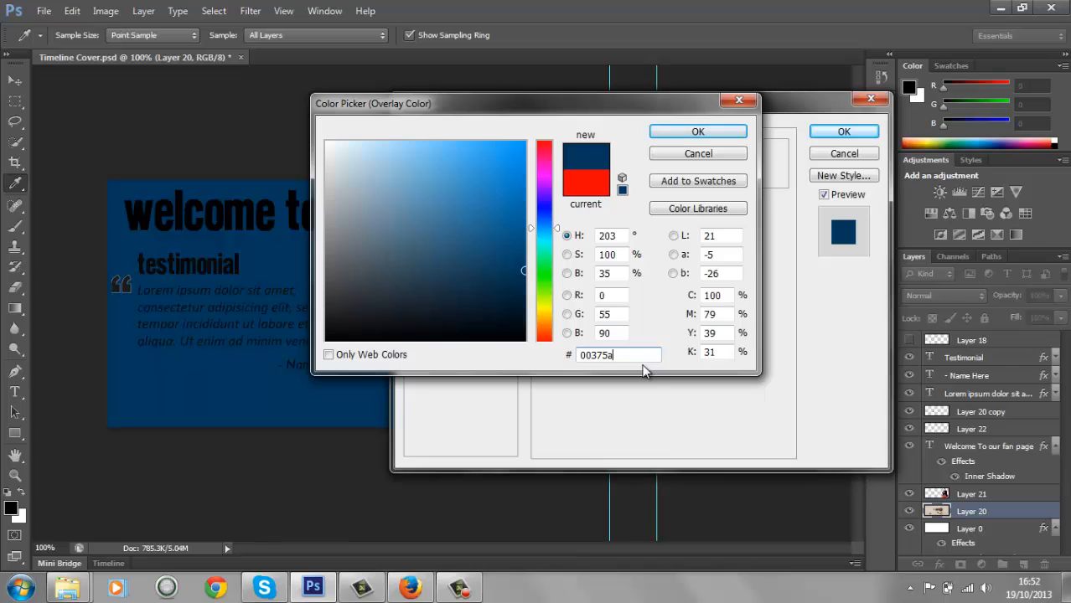
{"action": "left_click", "coordinate": [696, 133]}
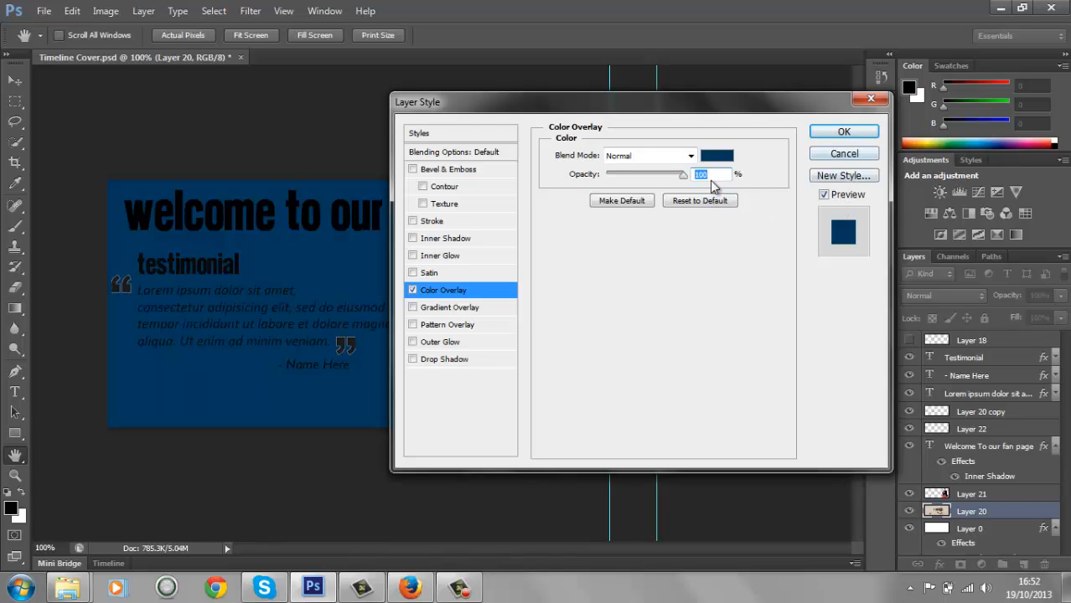
- Lower the opacity of Layer 20's Color Overlay to 22%
{"action": "left_click_drag", "start_coordinate": [683, 181], "coordinate": [647, 184]}
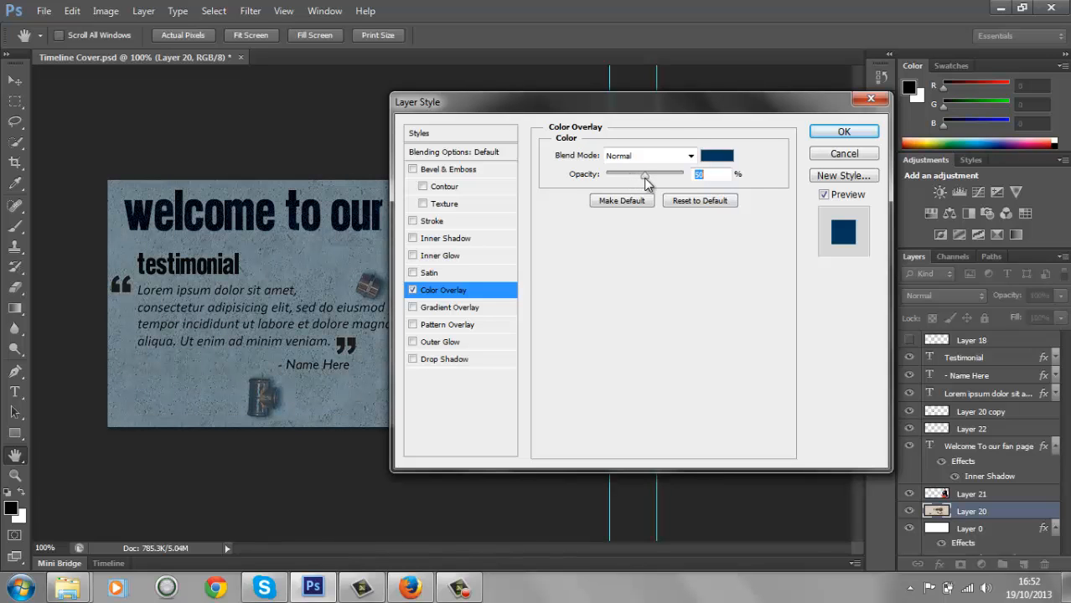
{"action": "left_click_drag", "start_coordinate": [661, 110], "coordinate": [794, 158]}
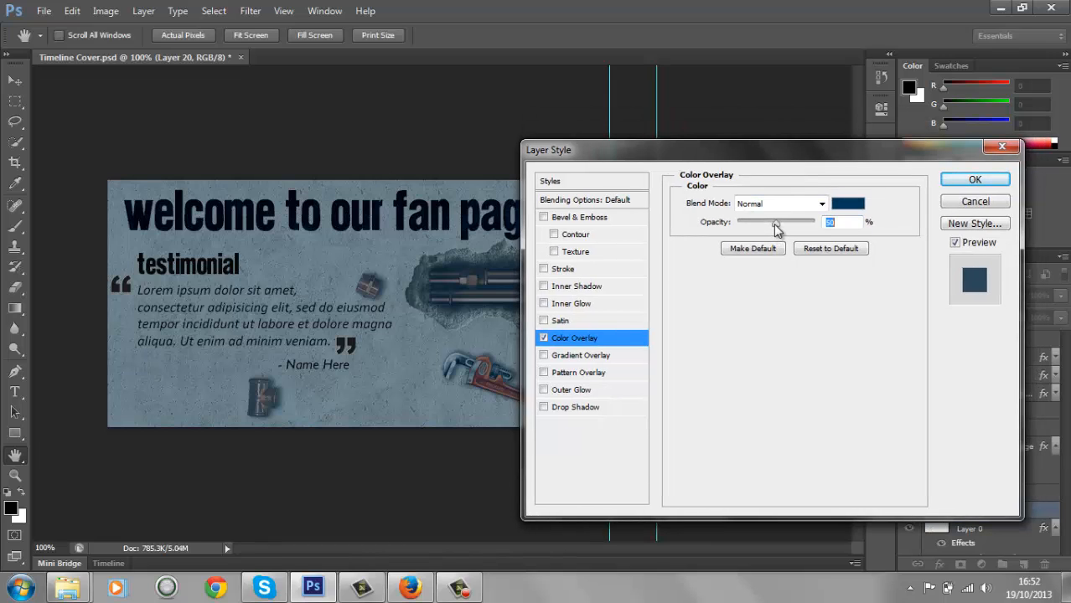
{"action": "left_click_drag", "start_coordinate": [777, 230], "coordinate": [753, 232]}
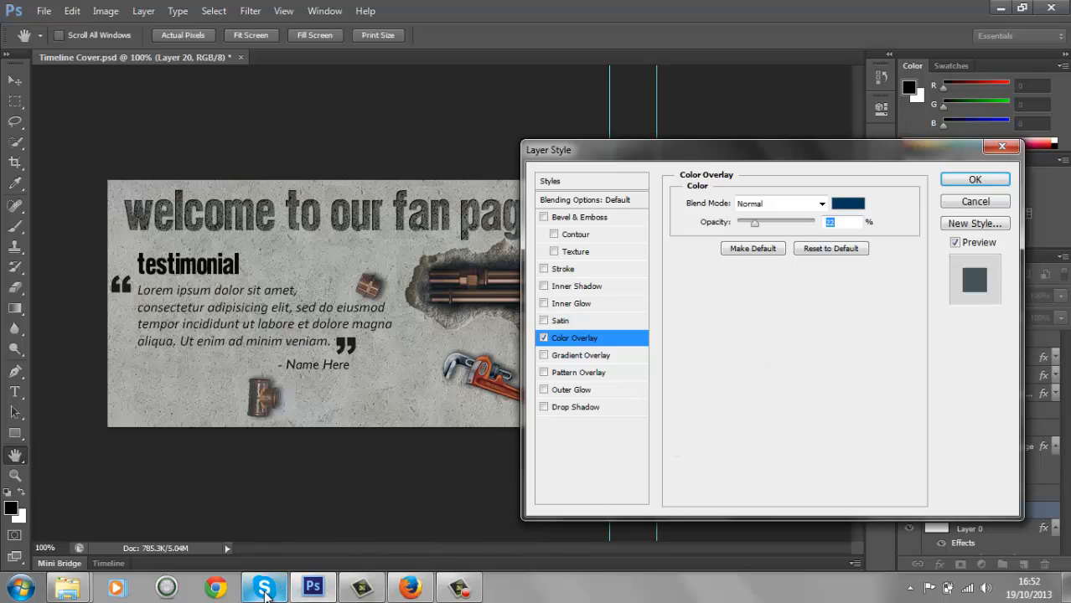
- Switch to Firefox and copy the blue code 0072b9 from the palette's Hex7 column
{"action": "left_click", "coordinate": [410, 588]}
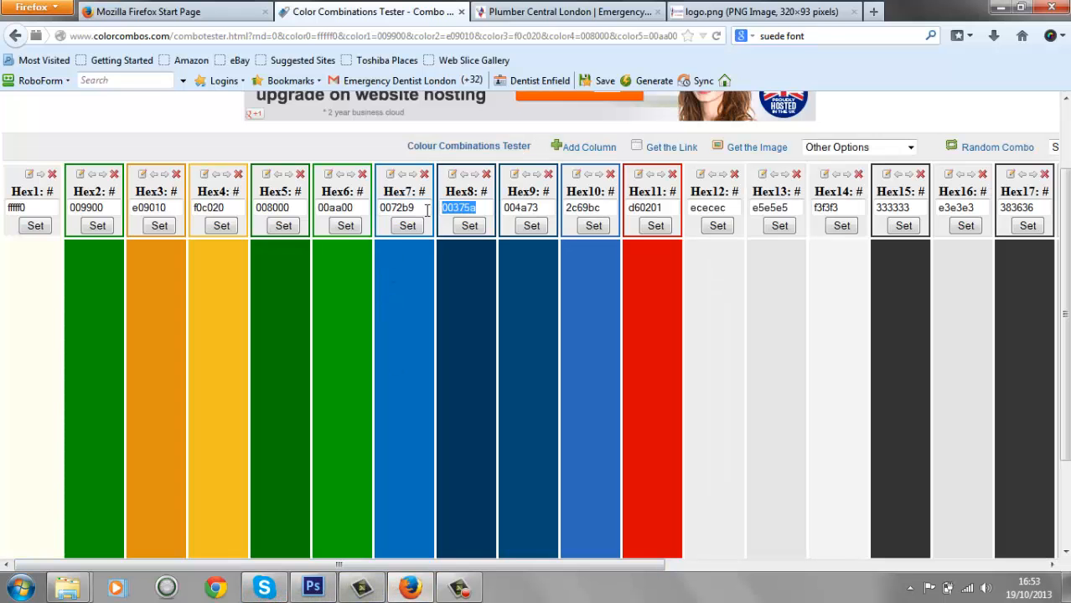
{"action": "left_click_drag", "start_coordinate": [427, 210], "coordinate": [370, 210]}
{"action": "key", "text": "ctrl+c"}
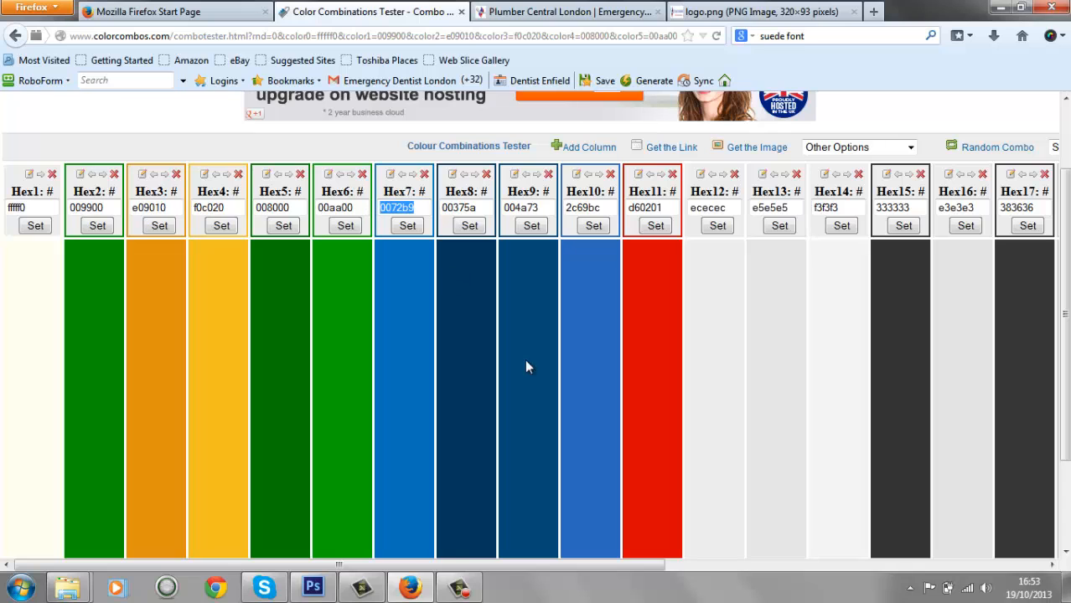
- Return to Photoshop and set Layer 20's Color Overlay colour to #0072b9
{"action": "left_click", "coordinate": [314, 588]}
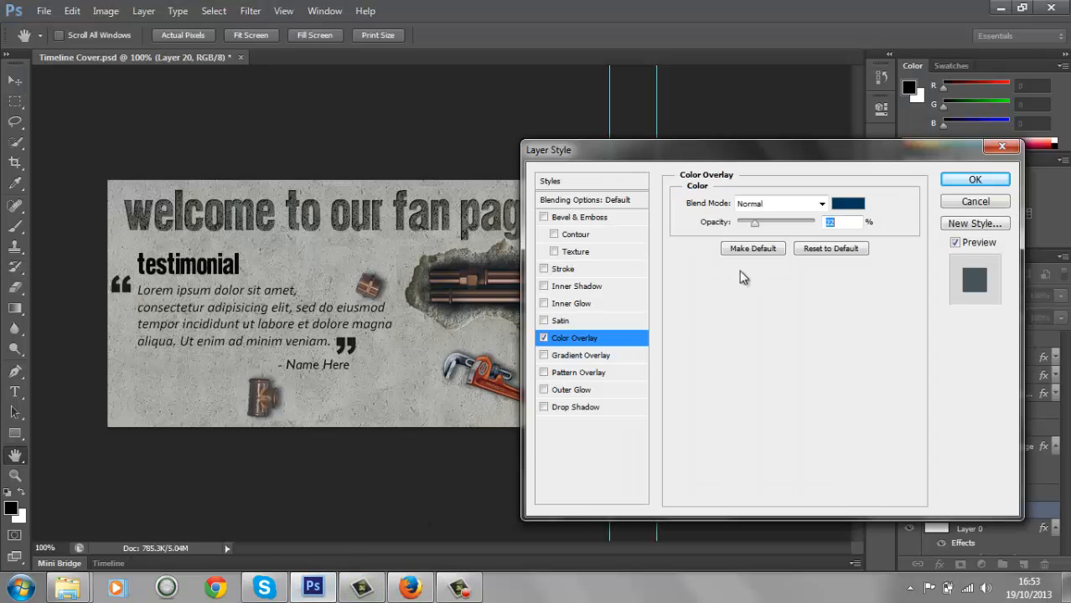
{"action": "left_click", "coordinate": [847, 204]}
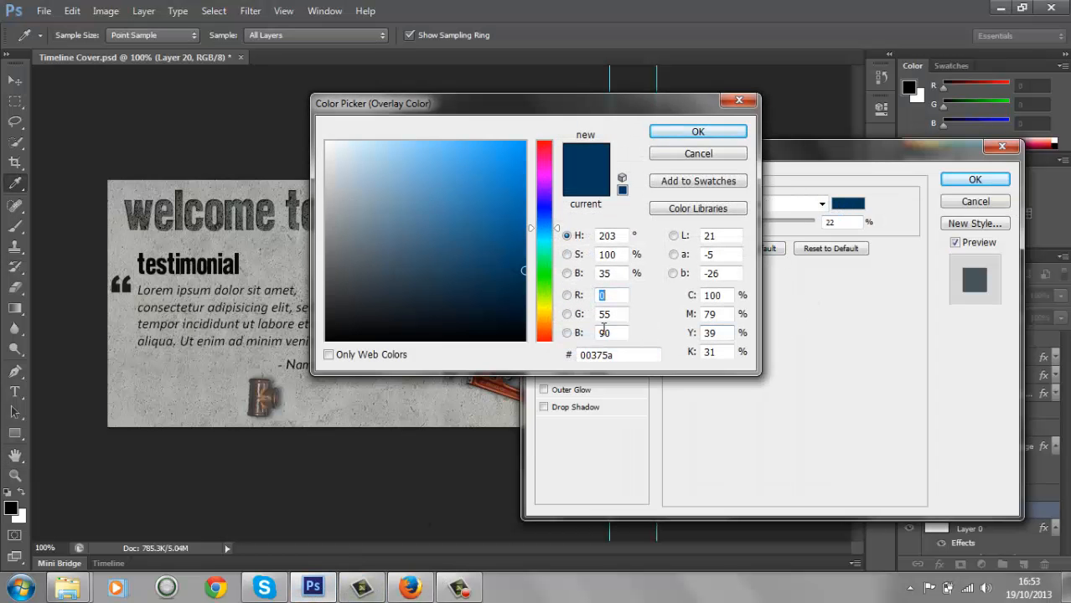
{"action": "left_click", "coordinate": [630, 354]}
{"action": "left_click_drag", "start_coordinate": [617, 355], "coordinate": [555, 353]}
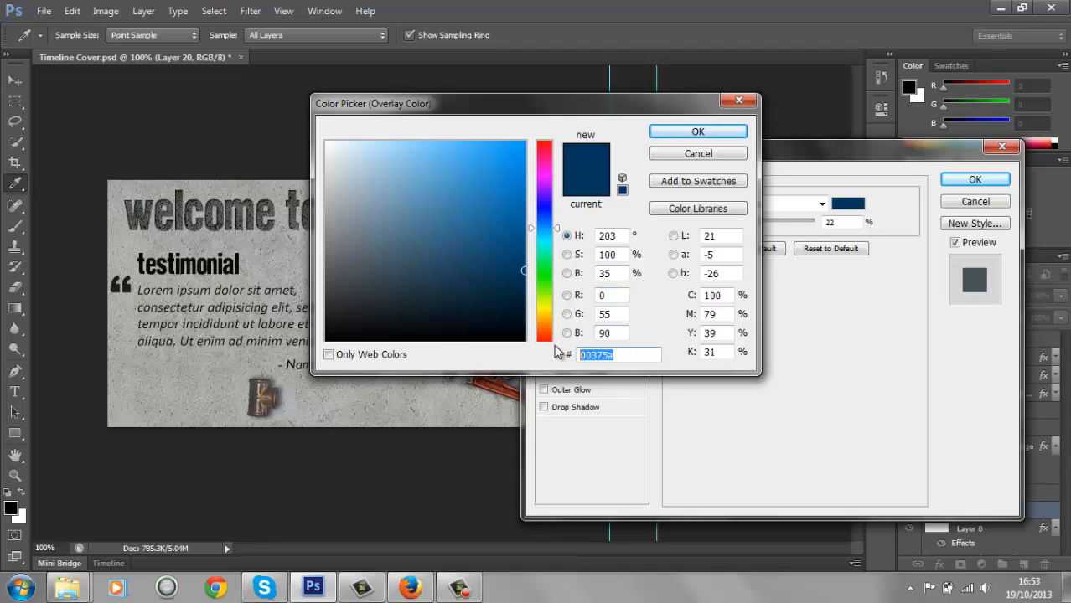
{"action": "key", "text": "ctrl+v"}
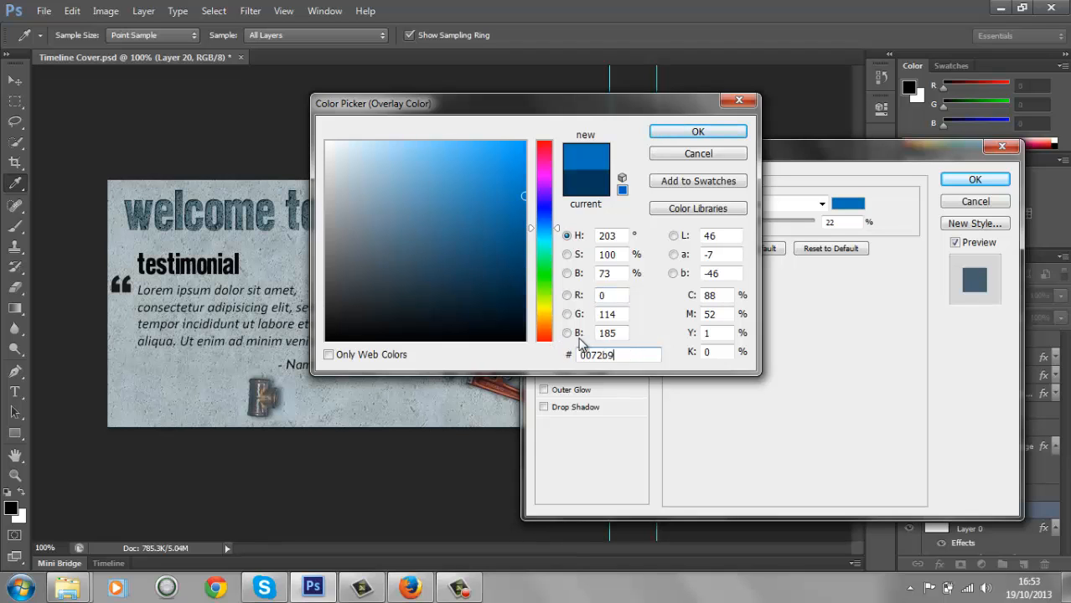
{"action": "left_click", "coordinate": [698, 132]}
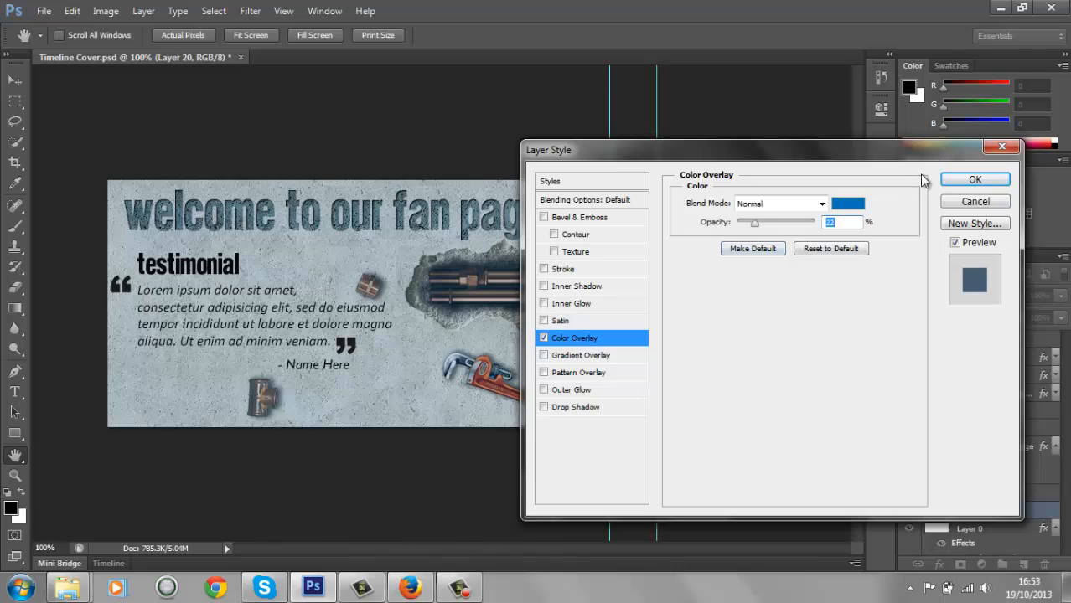
- Raise the opacity of Layer 20's Color Overlay past 43% for a stronger blue tint and apply the layer style
{"action": "left_click_drag", "start_coordinate": [756, 224], "coordinate": [774, 227]}
{"action": "left_click_drag", "start_coordinate": [794, 151], "coordinate": [781, 196]}
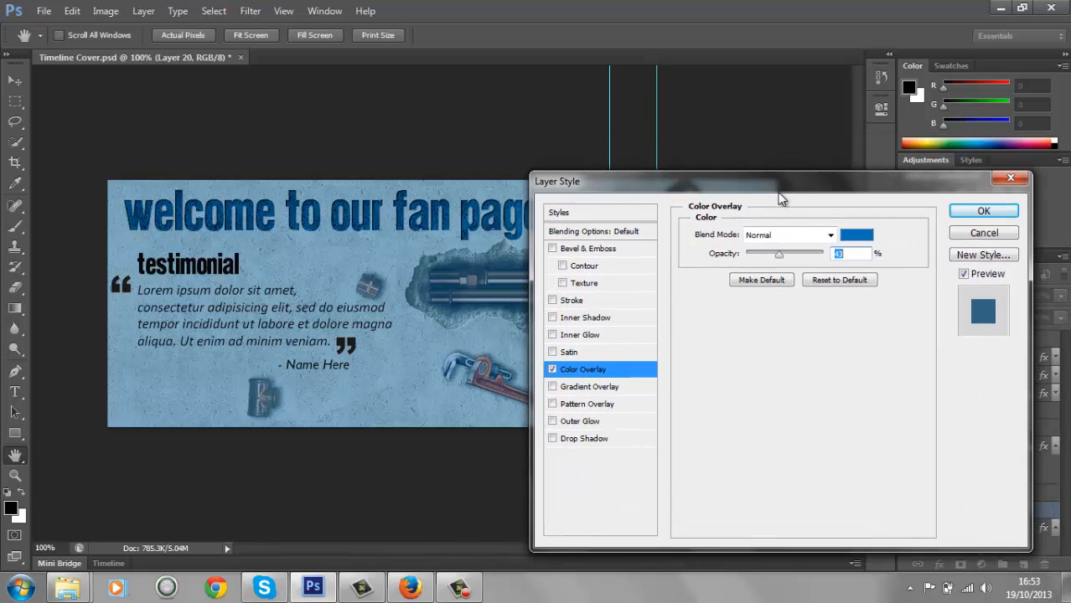
{"action": "left_click_drag", "start_coordinate": [779, 263], "coordinate": [785, 258]}
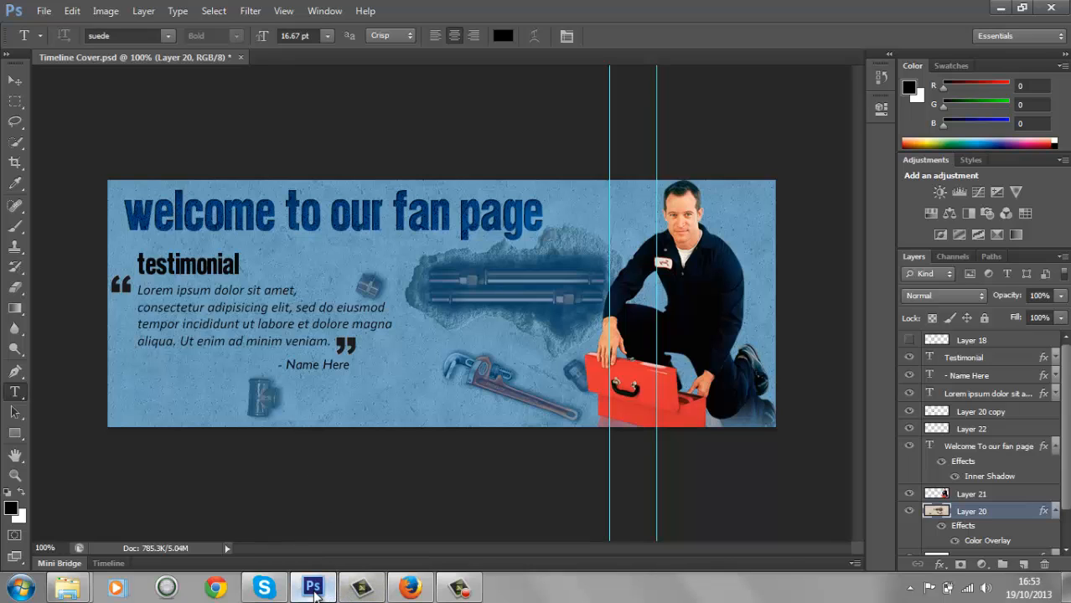
- Check the branding colours on the Ultra Plumbers site in Firefox and return to Photoshop
{"action": "left_click", "coordinate": [406, 589]}
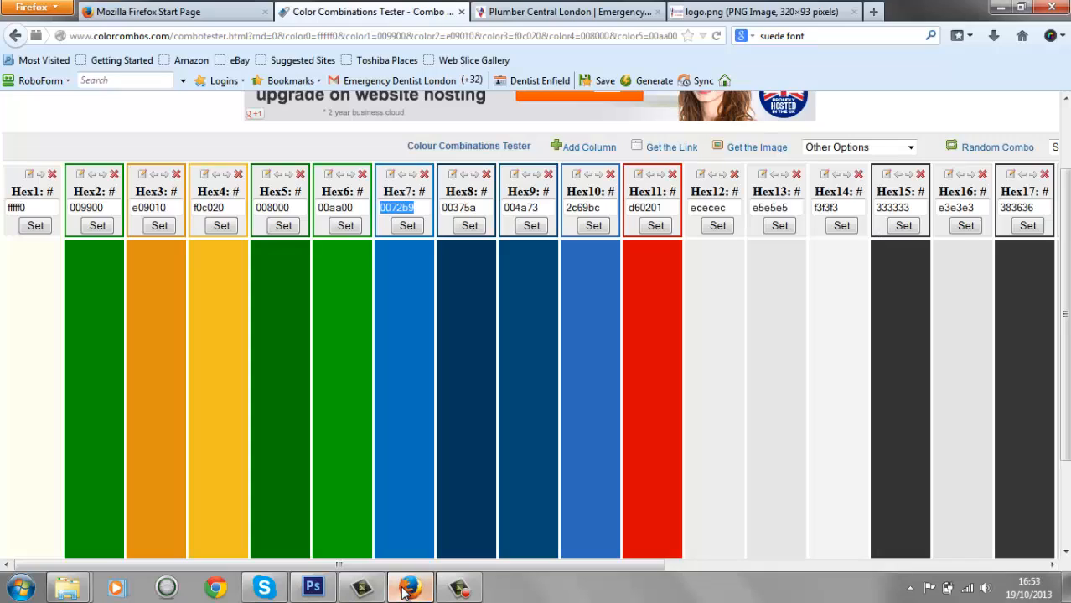
{"action": "left_click", "coordinate": [562, 12]}
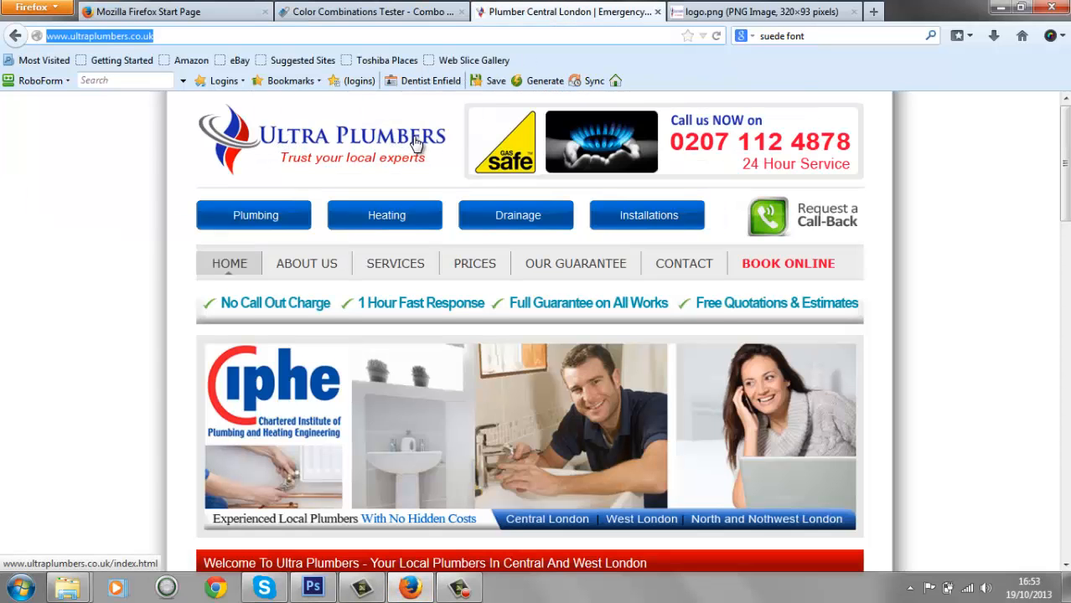
{"action": "left_click", "coordinate": [320, 591]}
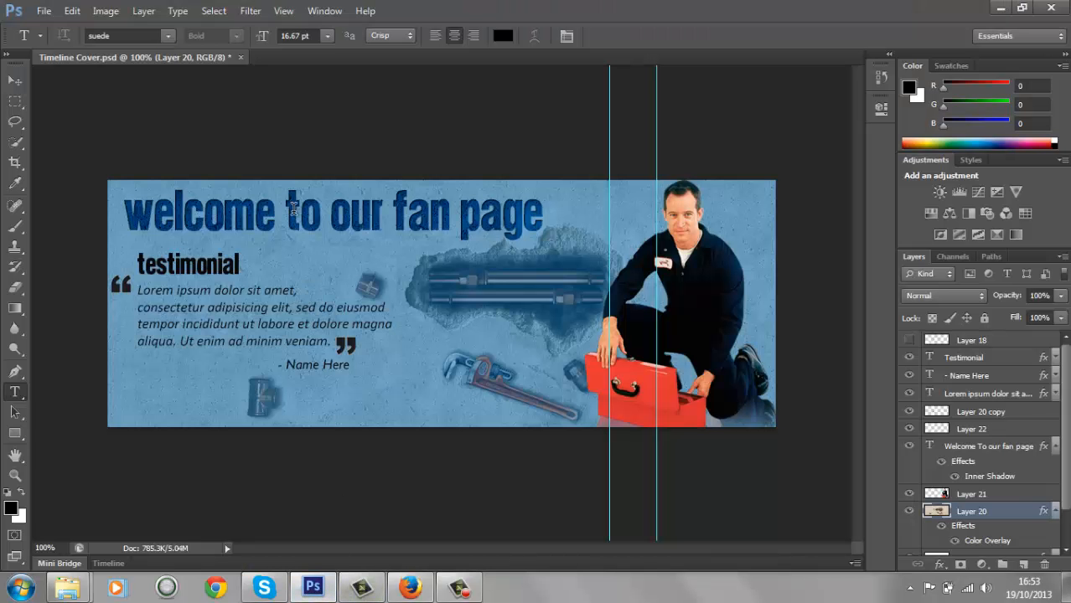
{"action": "left_click", "coordinate": [225, 215]}
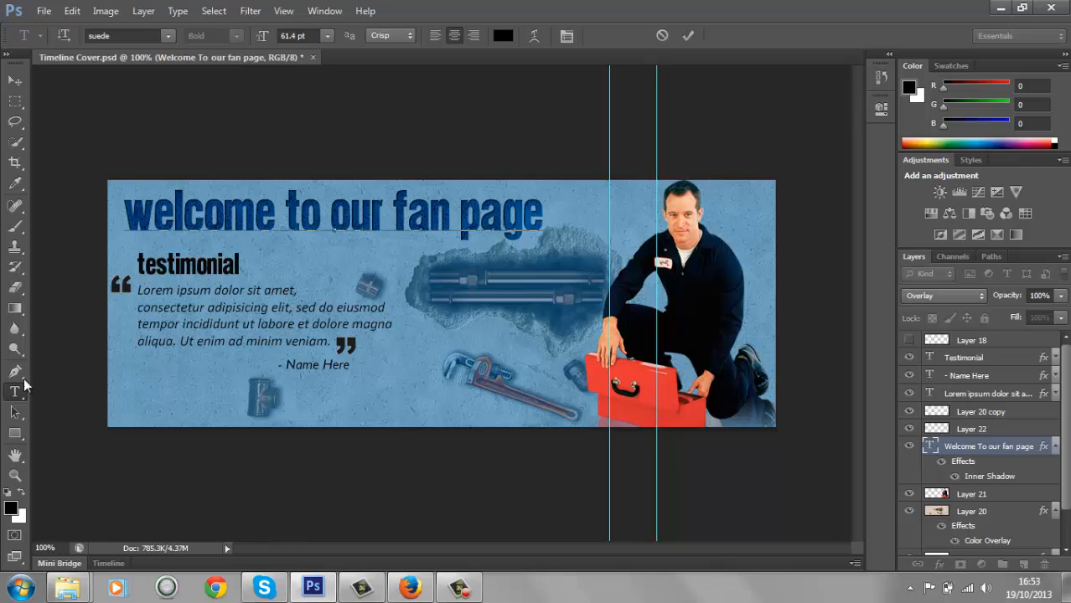
{"action": "left_click", "coordinate": [505, 37]}
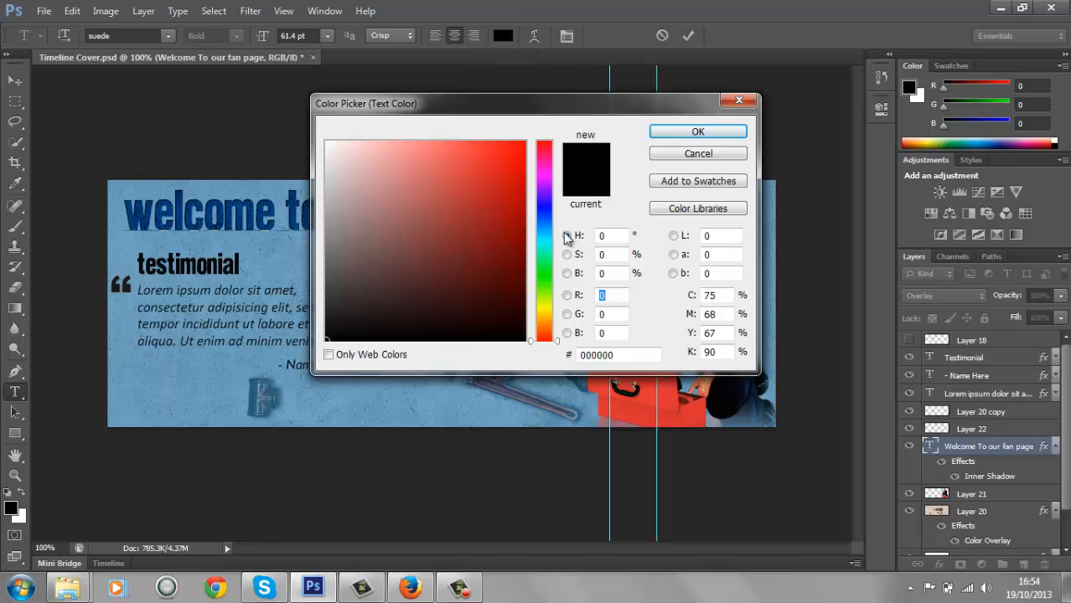
{"action": "left_click_drag", "start_coordinate": [623, 357], "coordinate": [581, 357]}
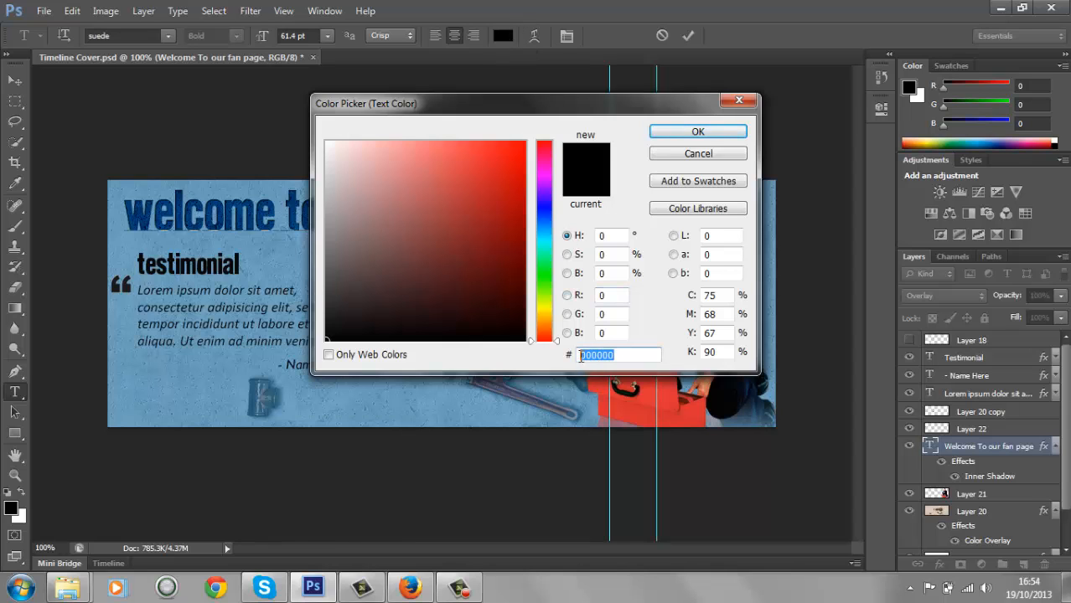
{"action": "left_click", "coordinate": [693, 153]}
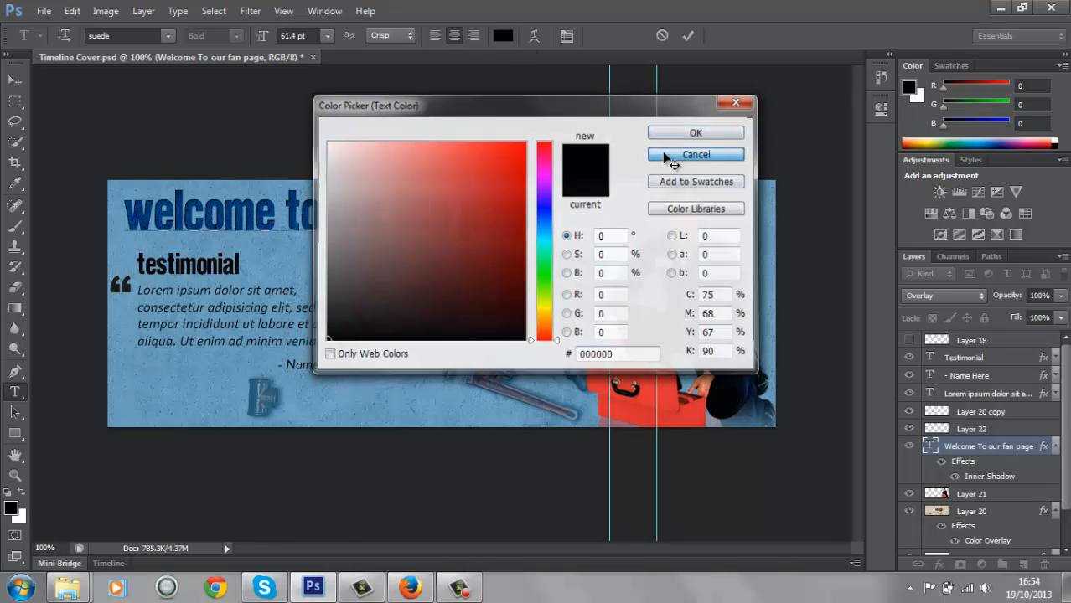
- Select the whole "welcome to our fan page" headline and try #0072b9 as its text colour
{"action": "left_click_drag", "start_coordinate": [129, 211], "coordinate": [545, 221]}
{"action": "left_click", "coordinate": [502, 37]}
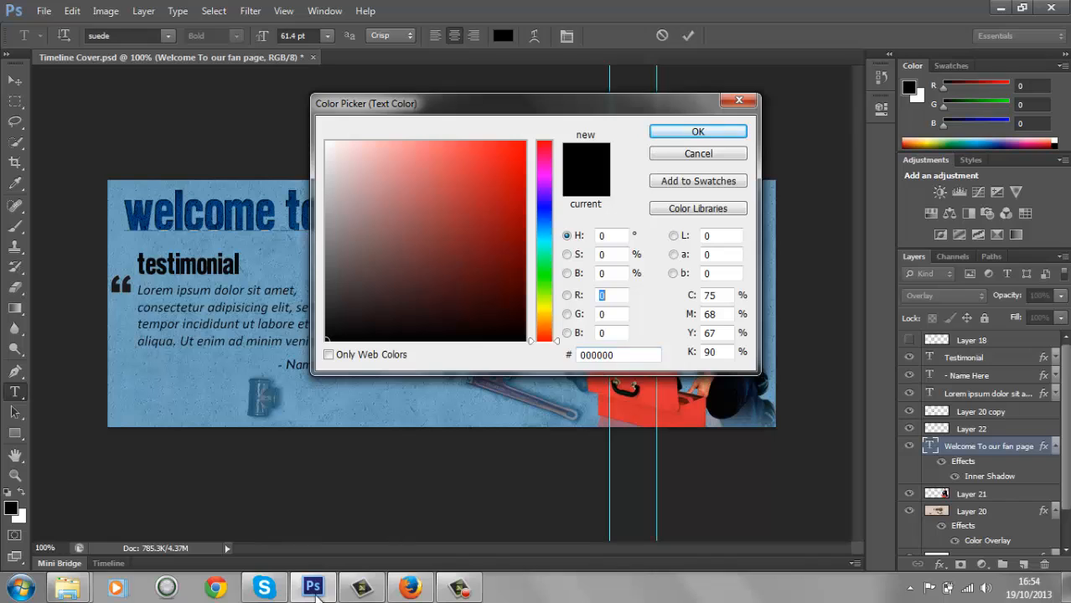
{"action": "left_click_drag", "start_coordinate": [620, 355], "coordinate": [582, 362]}
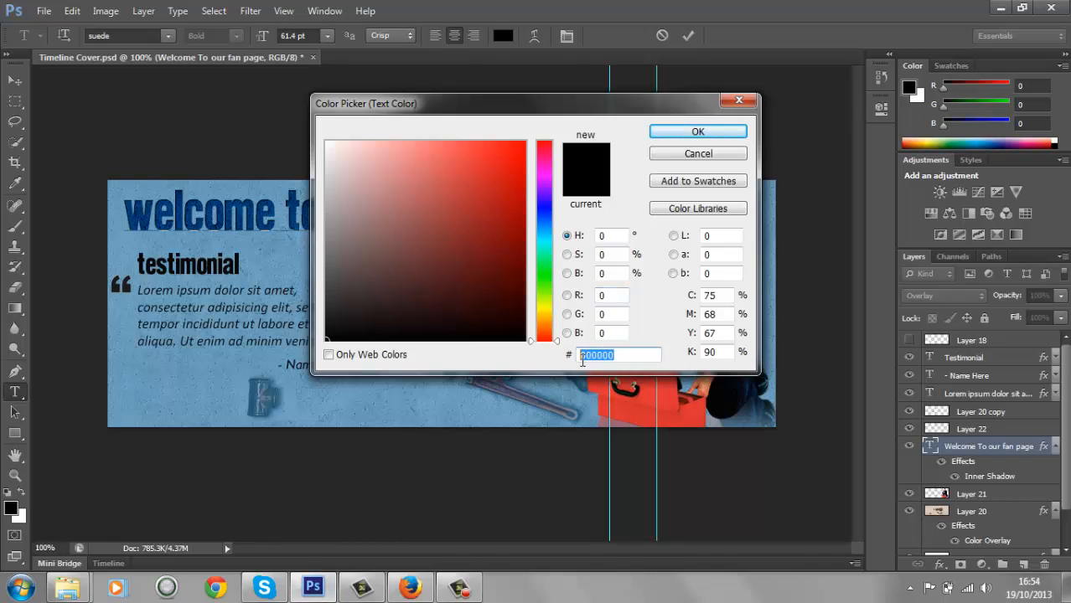
{"action": "type", "text": "0072b9"}
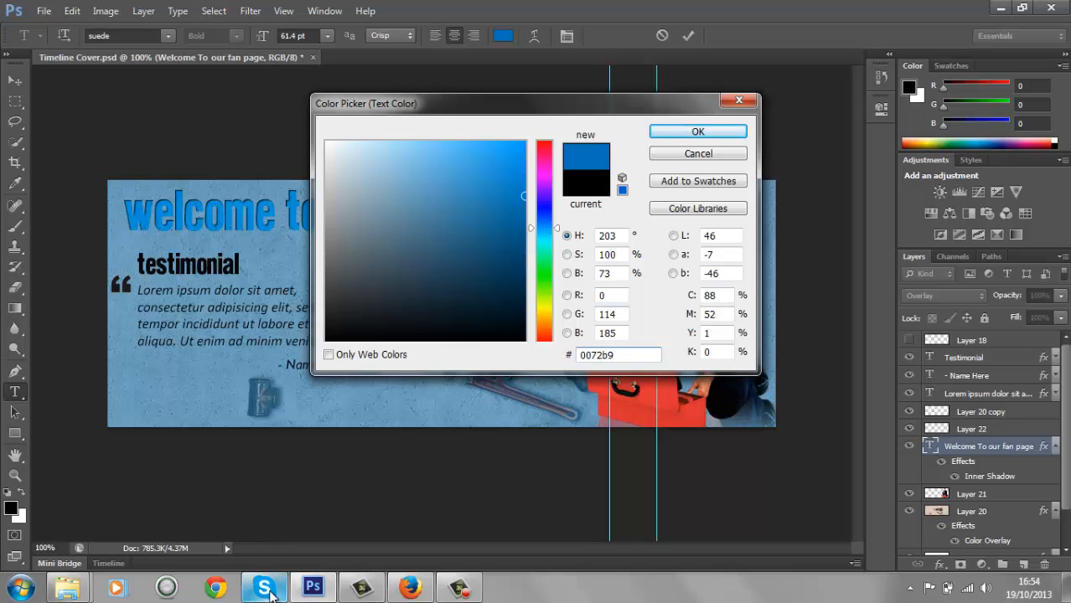
- Copy the red code d60201 from the palette's Hex11 column in Firefox and use it as the headline's text colour in Photoshop
{"action": "left_click", "coordinate": [401, 593]}
{"action": "left_click", "coordinate": [402, 12]}
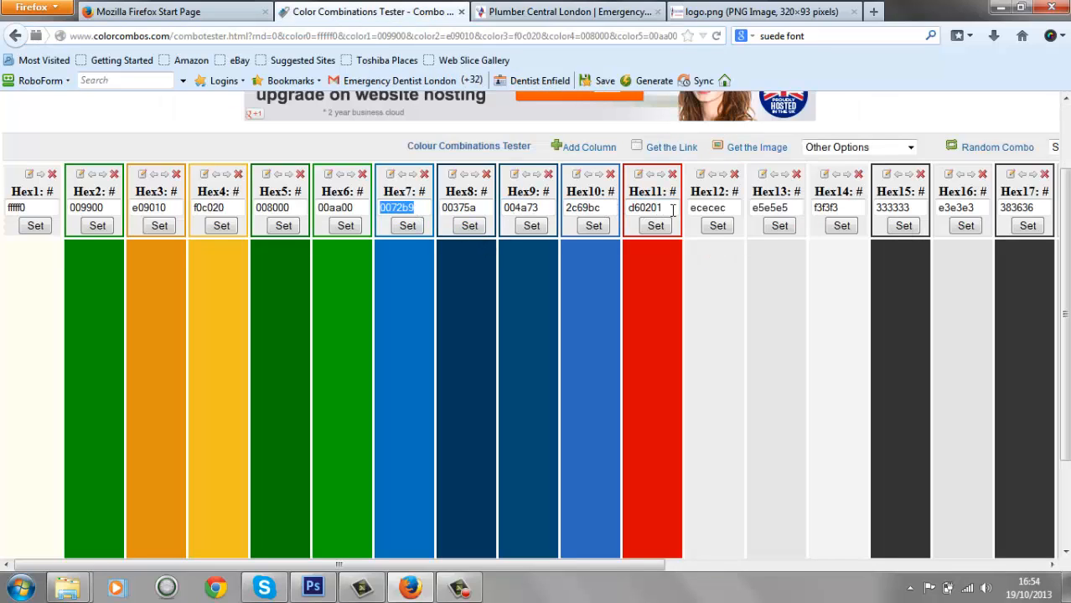
{"action": "left_click_drag", "start_coordinate": [673, 211], "coordinate": [630, 213]}
{"action": "key", "text": "ctrl+c"}
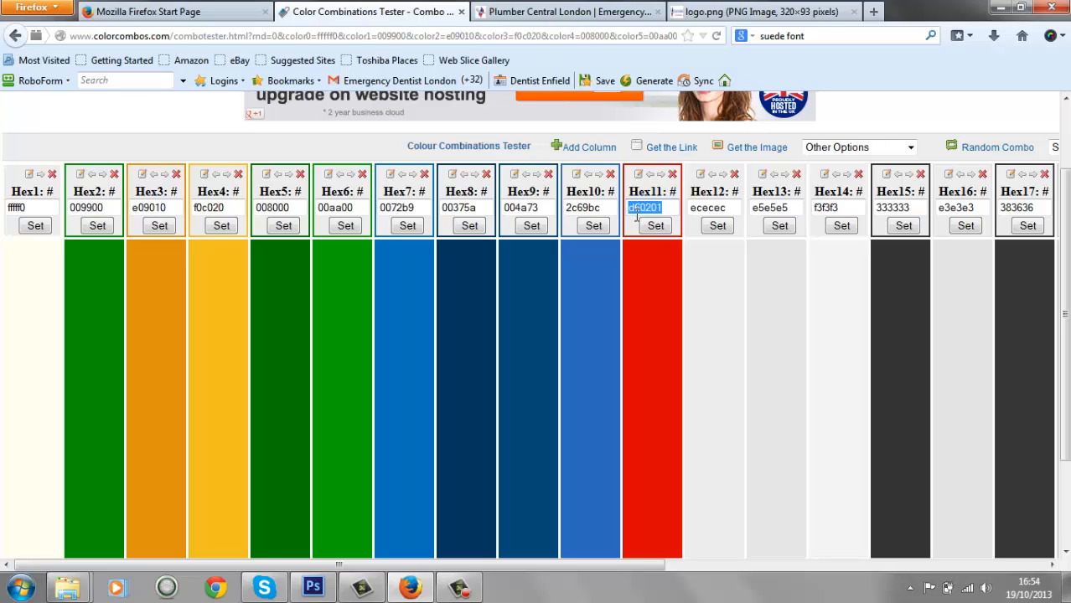
{"action": "left_click", "coordinate": [314, 587]}
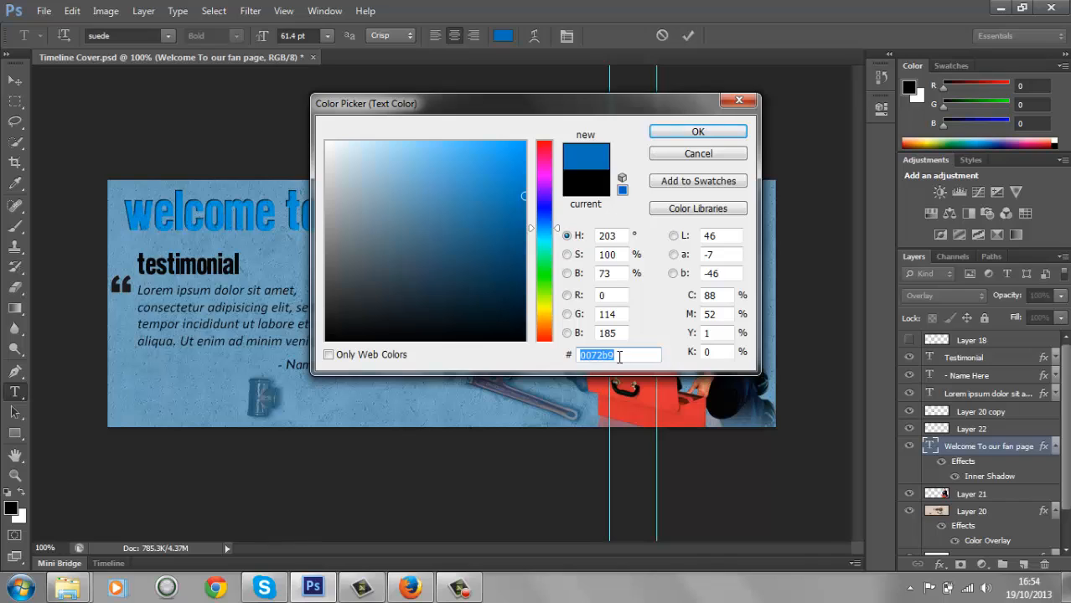
{"action": "key", "text": "ctrl+v"}
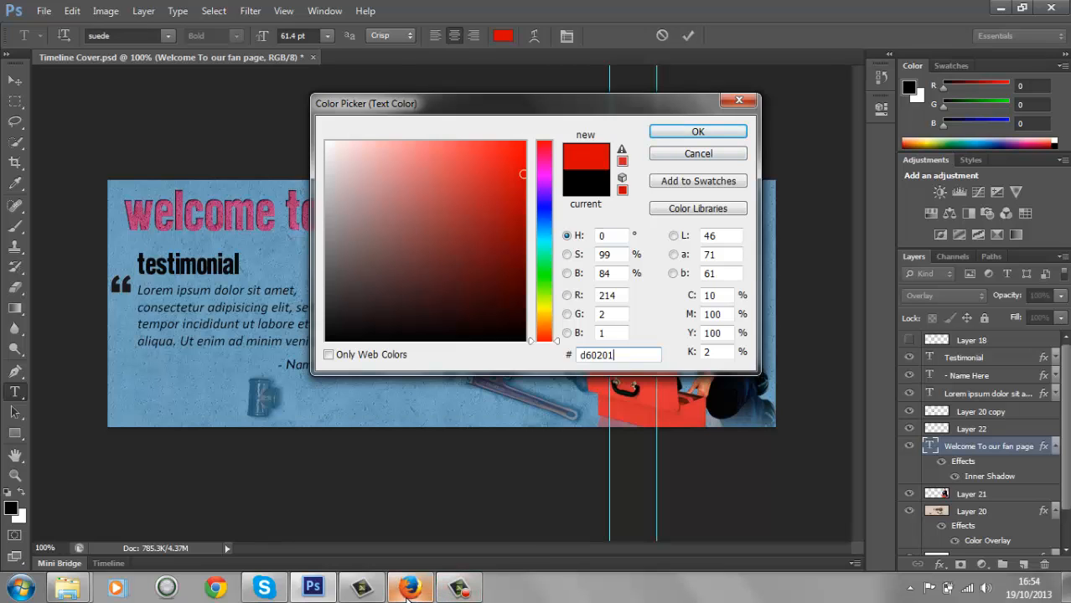
- Recheck the palette in Firefox and, back in Photoshop, try other hues and darker reds such as #7d1010 for the headline text
{"action": "mouse_move", "coordinate": [414, 593]}
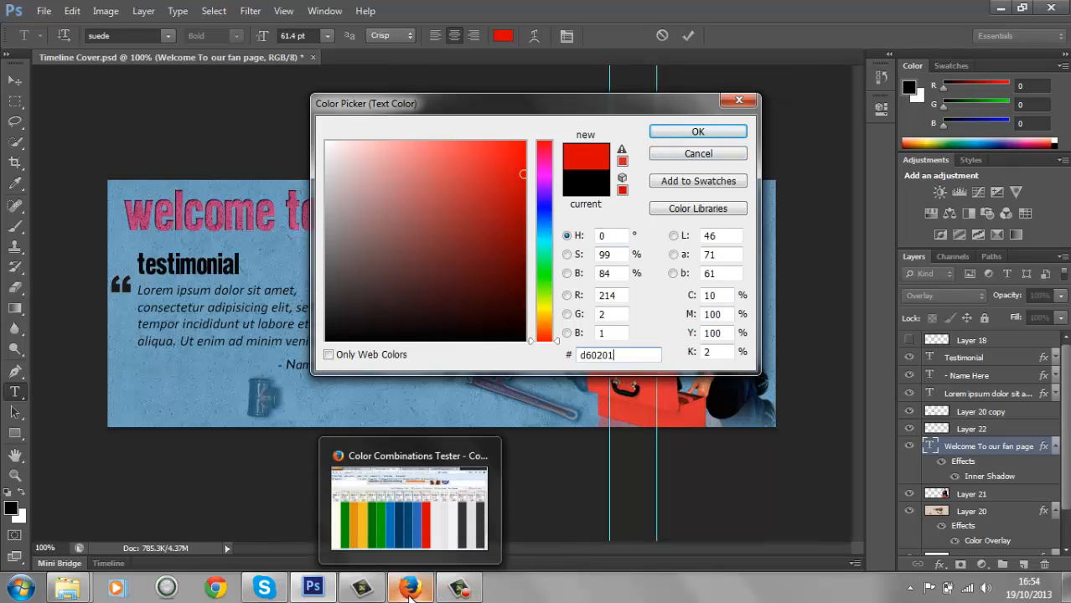
{"action": "left_click", "coordinate": [411, 591]}
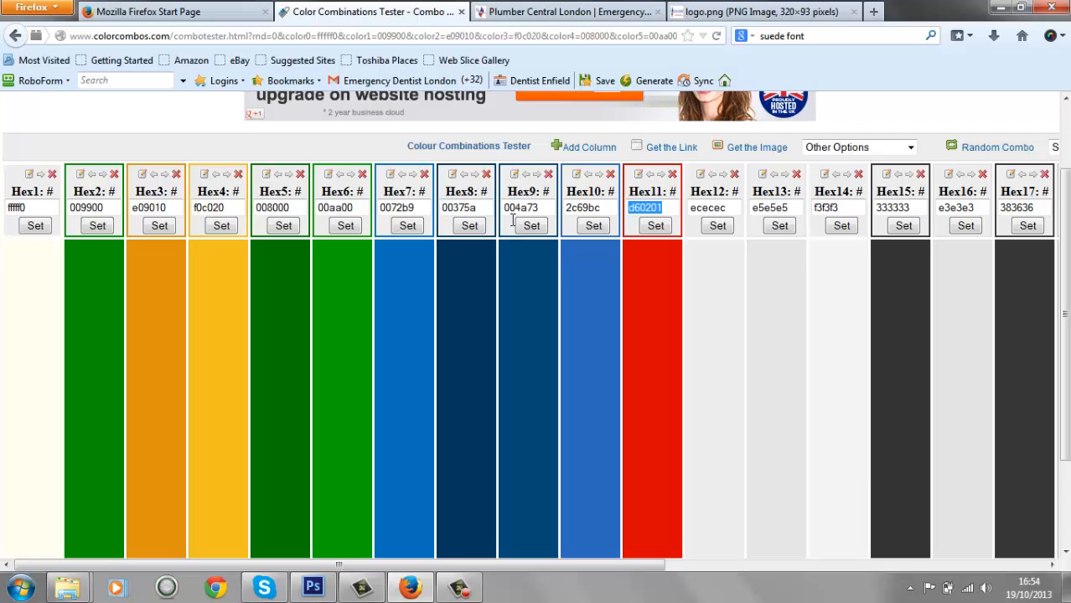
{"action": "left_click", "coordinate": [414, 591]}
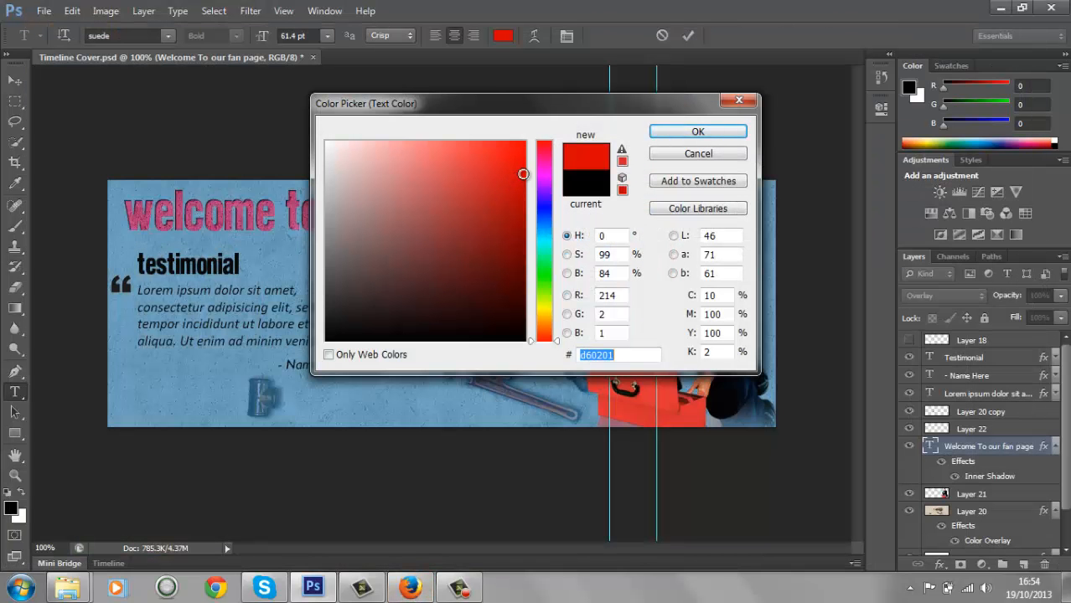
{"action": "left_click", "coordinate": [501, 199]}
{"action": "mouse_move", "coordinate": [501, 199]}
{"action": "left_mouse_down"}
{"action": "mouse_move", "coordinate": [459, 202]}
{"action": "mouse_move", "coordinate": [462, 228]}
{"action": "mouse_move", "coordinate": [508, 270]}
{"action": "mouse_move", "coordinate": [480, 292]}
{"action": "left_mouse_up"}
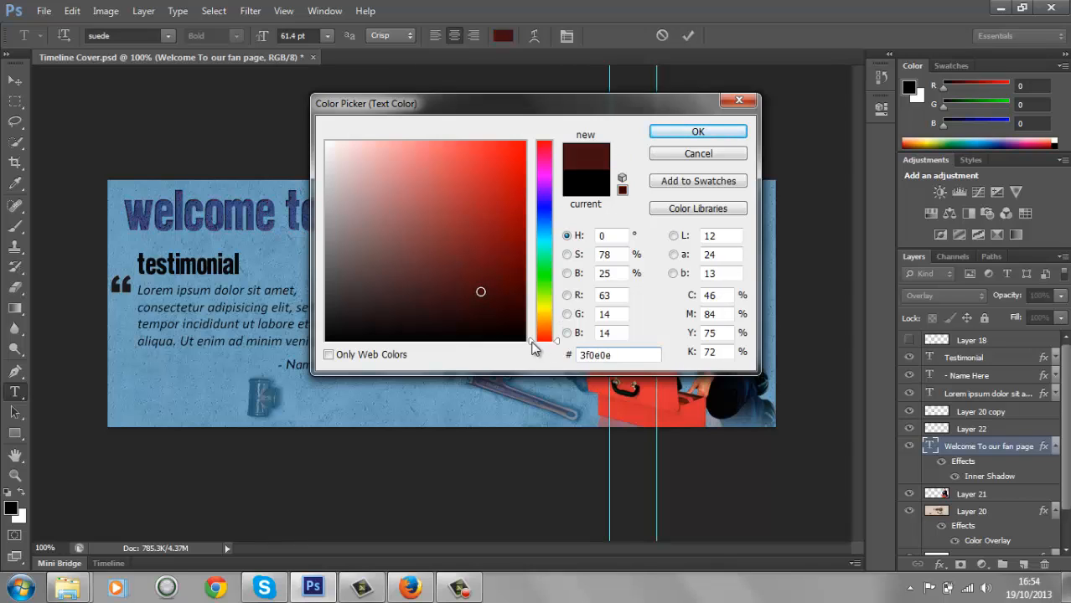
{"action": "left_click_drag", "start_coordinate": [531, 341], "coordinate": [537, 145]}
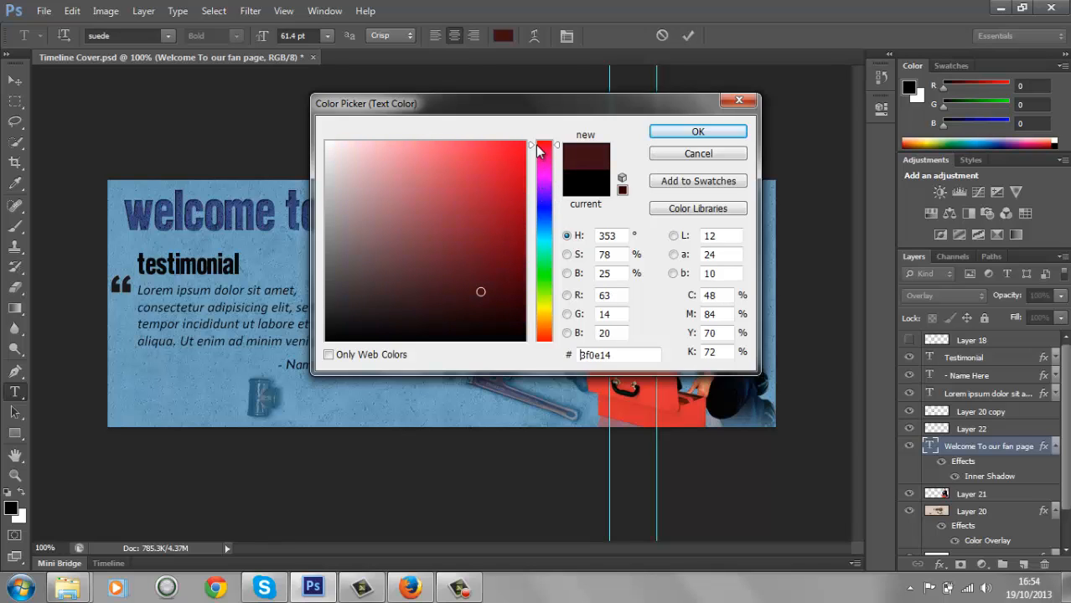
{"action": "left_click_drag", "start_coordinate": [480, 294], "coordinate": [503, 192]}
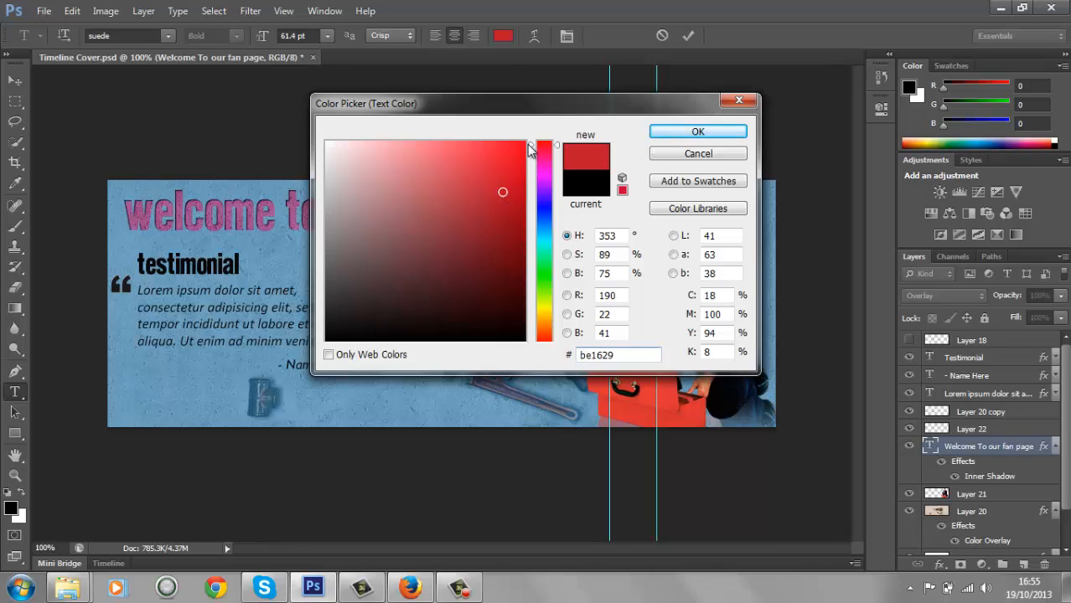
{"action": "left_click_drag", "start_coordinate": [530, 145], "coordinate": [530, 140]}
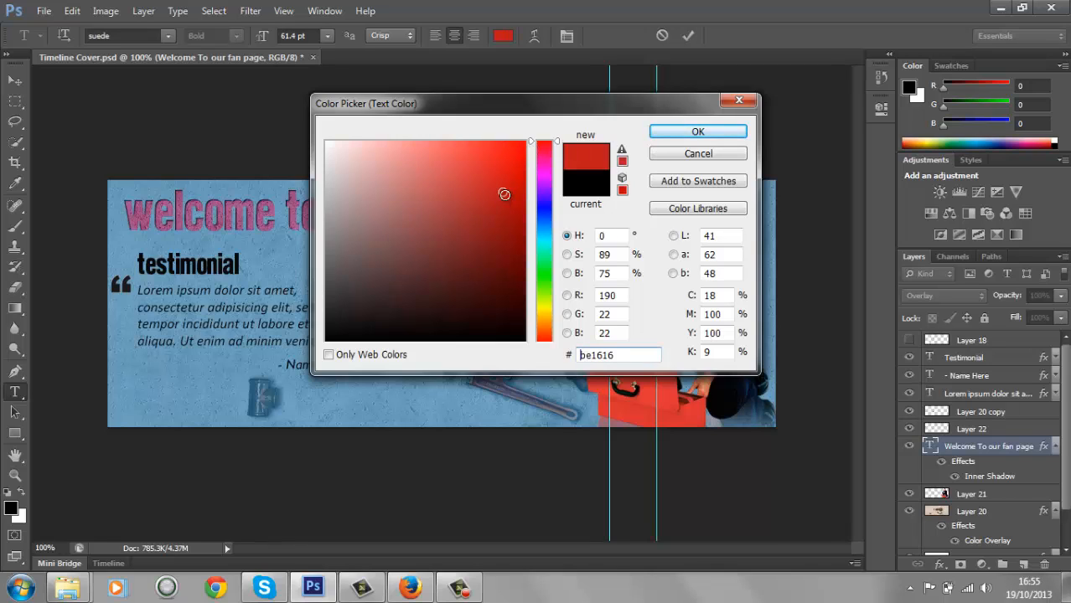
{"action": "mouse_move", "coordinate": [504, 195]}
{"action": "left_mouse_down"}
{"action": "mouse_move", "coordinate": [443, 218]}
{"action": "mouse_move", "coordinate": [396, 269]}
{"action": "left_mouse_up"}
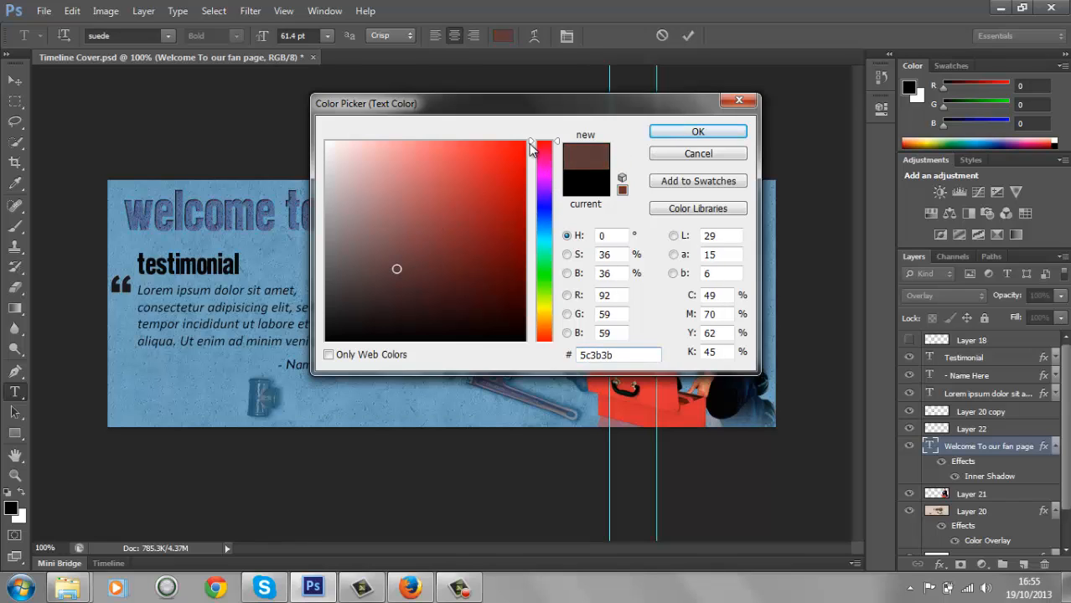
{"action": "left_click_drag", "start_coordinate": [531, 145], "coordinate": [529, 342]}
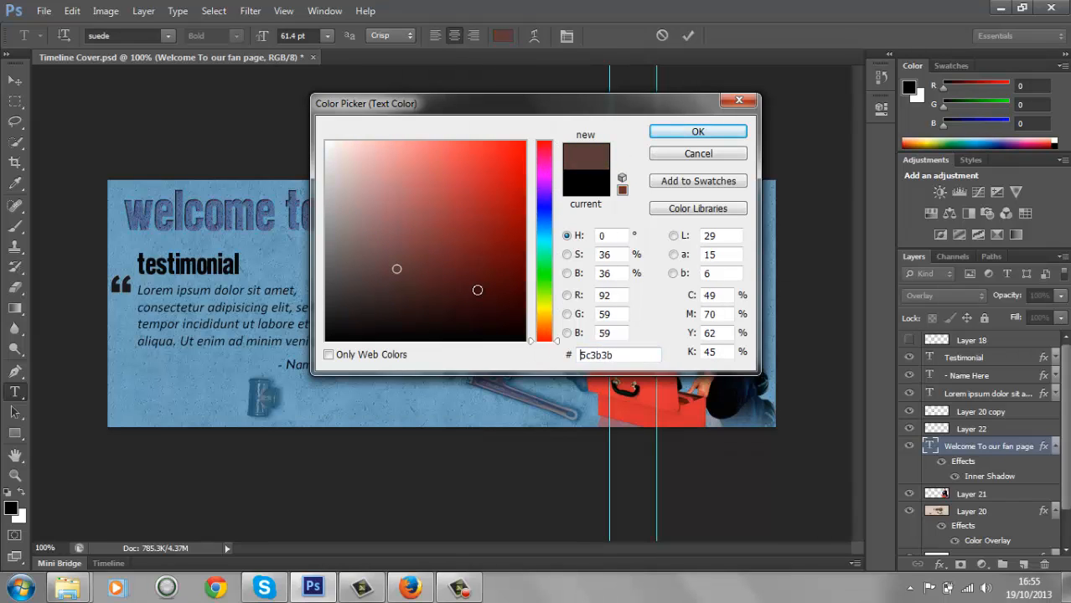
{"action": "mouse_move", "coordinate": [477, 290]}
{"action": "left_mouse_down"}
{"action": "mouse_move", "coordinate": [459, 306]}
{"action": "mouse_move", "coordinate": [483, 311]}
{"action": "mouse_move", "coordinate": [500, 243]}
{"action": "left_mouse_up"}
- Set the headline's text colour to #d60201 and apply it
{"action": "left_click_drag", "start_coordinate": [617, 355], "coordinate": [557, 355]}
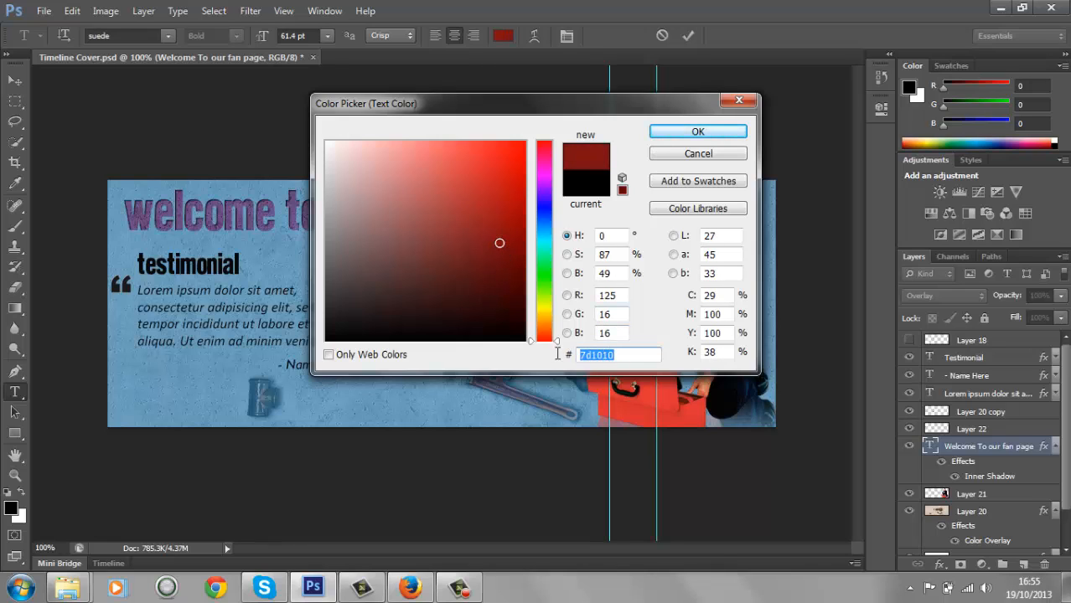
{"action": "type", "text": "d60201"}
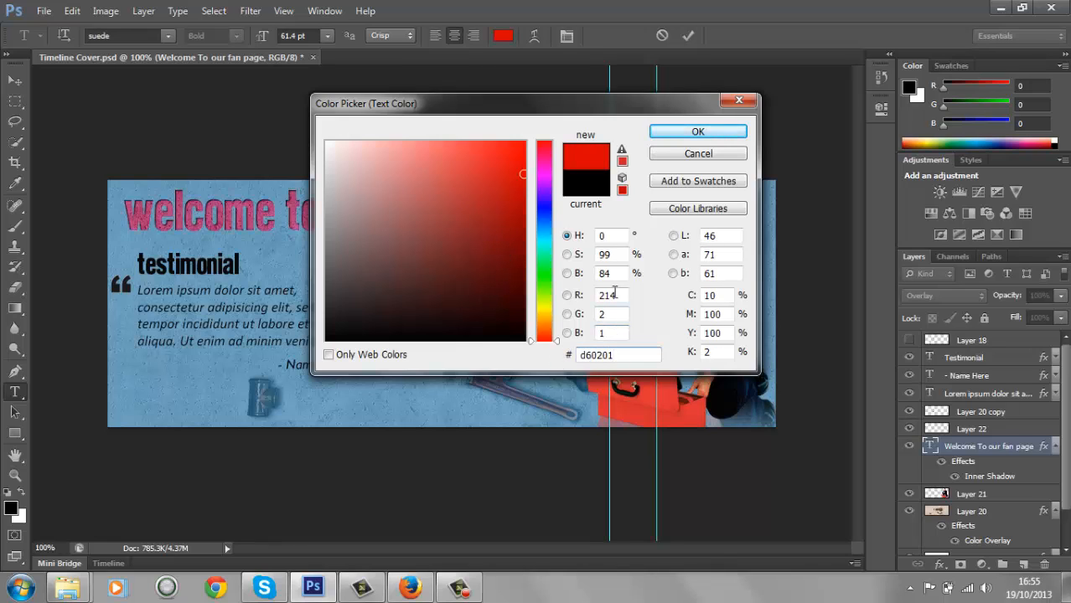
{"action": "left_click", "coordinate": [673, 138]}
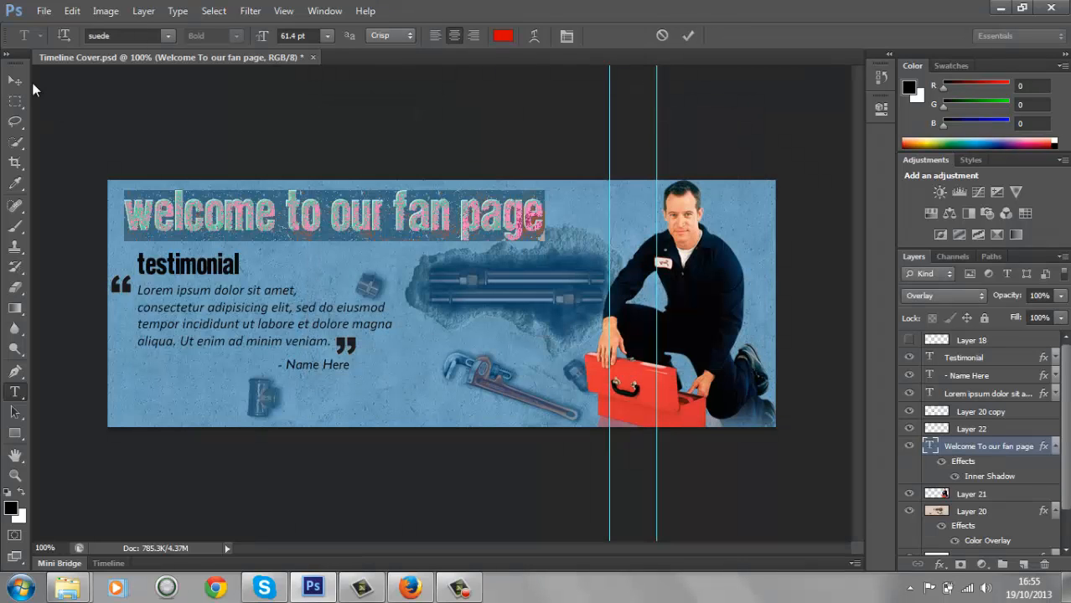
- Commit the headline colour, place the text cursor in the headline, and check the company name on the Ultra Plumbers website in Firefox
{"action": "left_click", "coordinate": [15, 83]}
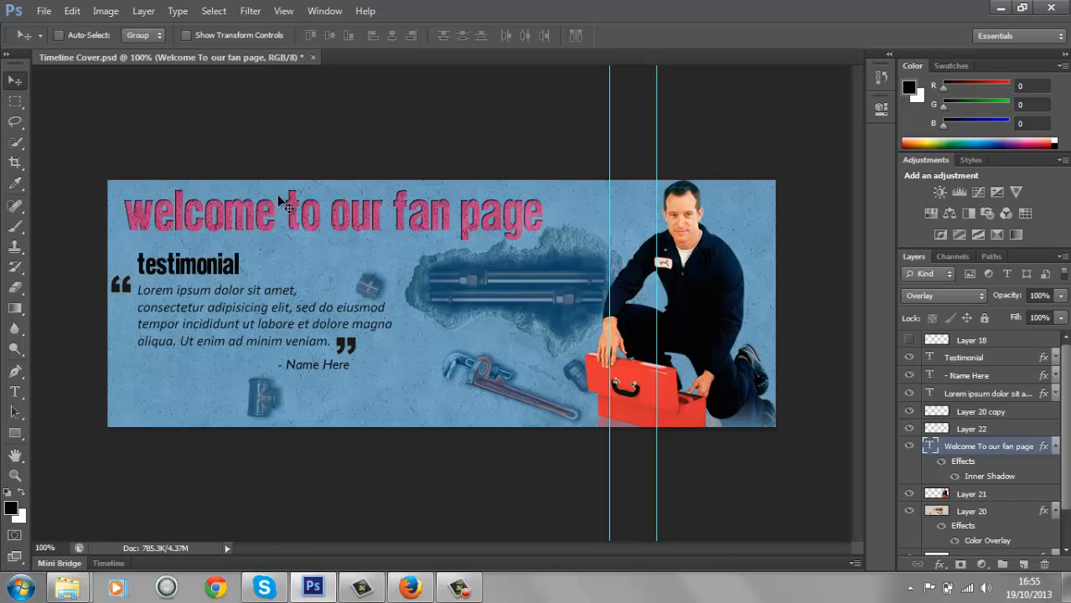
{"action": "left_click", "coordinate": [15, 391]}
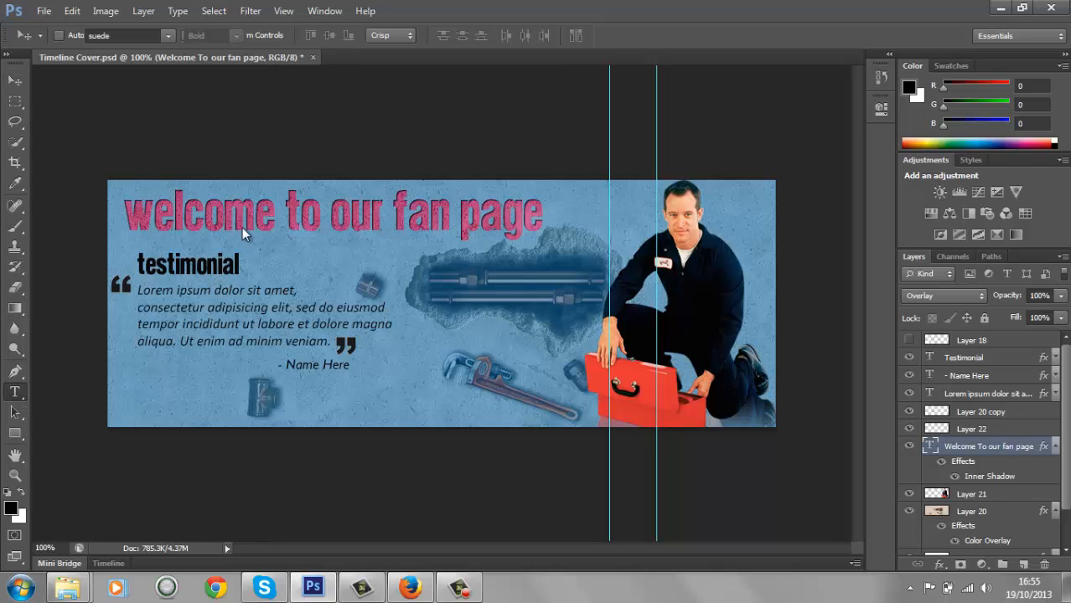
{"action": "left_click", "coordinate": [245, 214]}
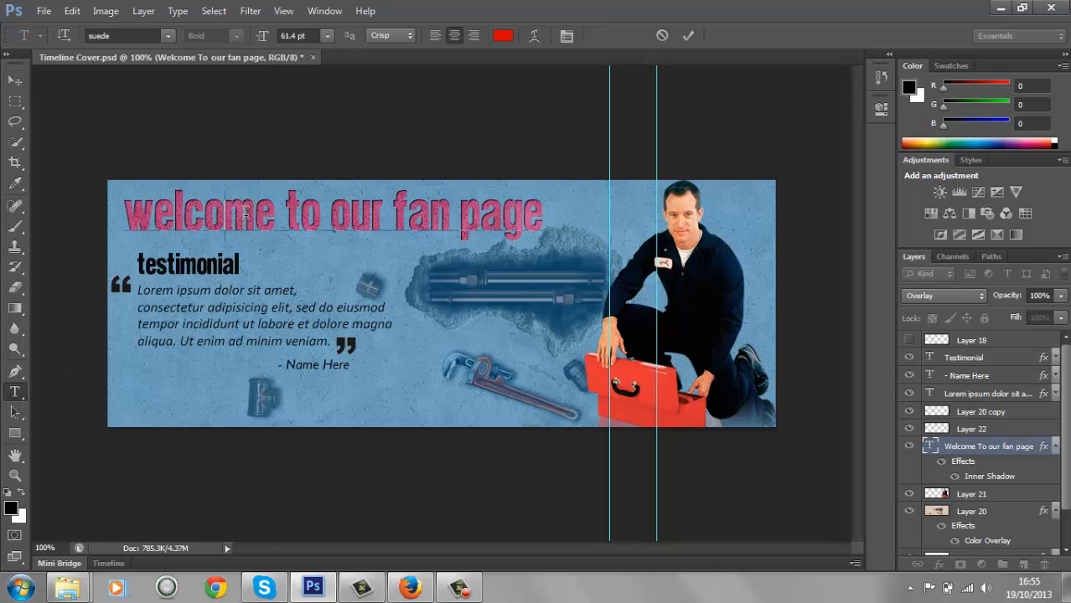
{"action": "left_click", "coordinate": [410, 587]}
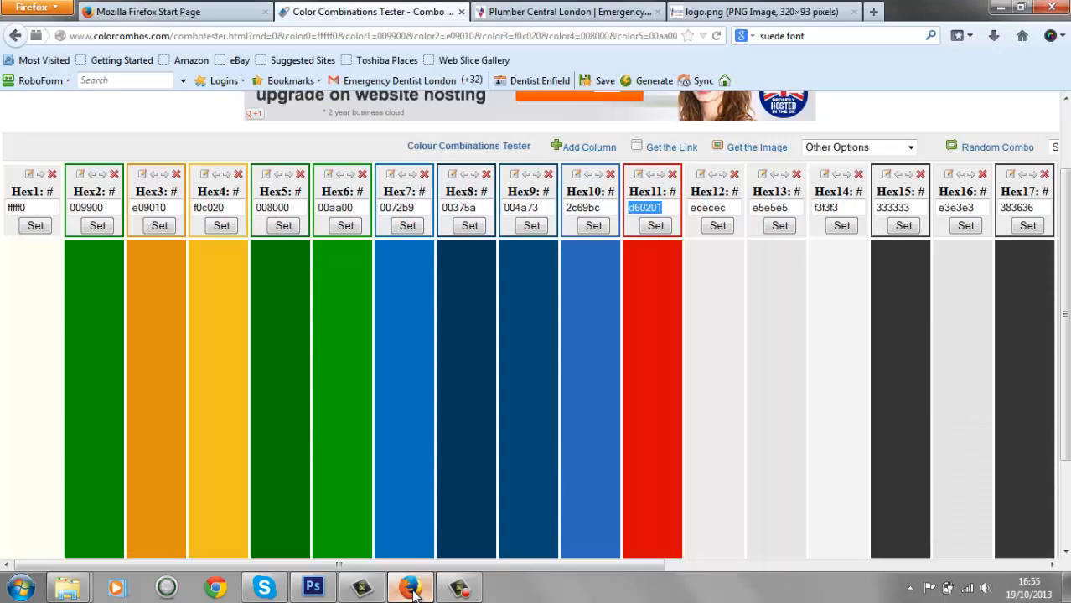
{"action": "left_click", "coordinate": [530, 10]}
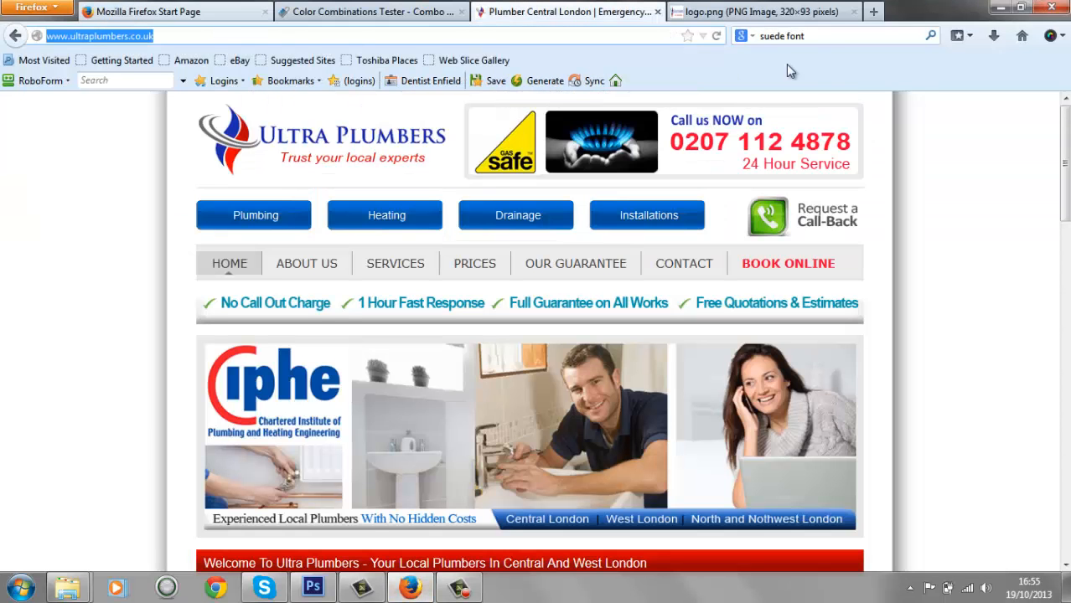
- Back in Photoshop, replace the entire headline text with "ultra plumbers"
{"action": "left_click", "coordinate": [315, 587]}
{"action": "triple_click", "coordinate": [213, 216]}
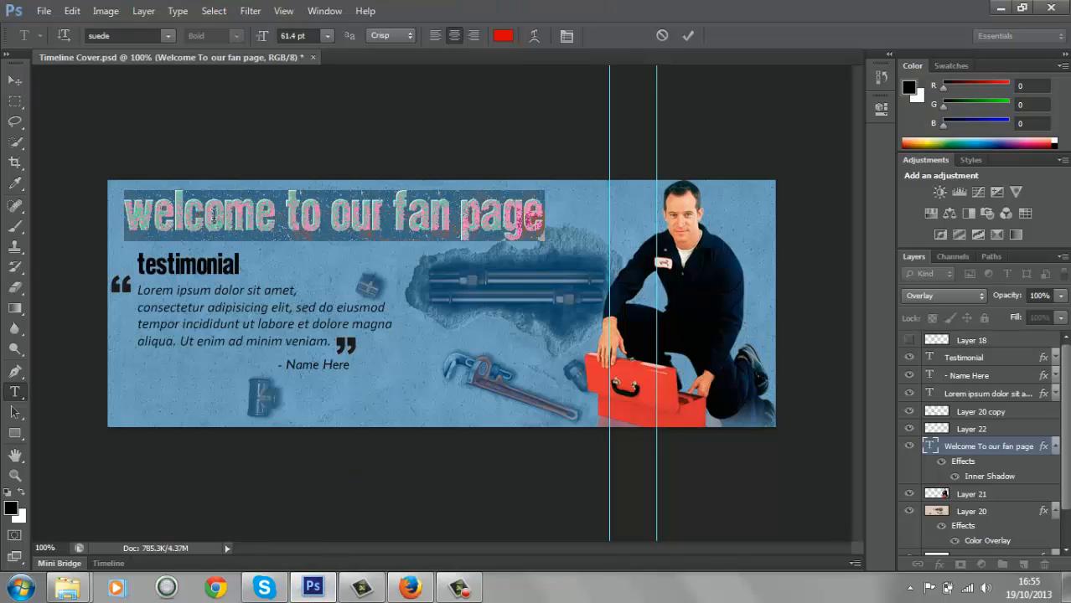
{"action": "type", "text": "ul"}
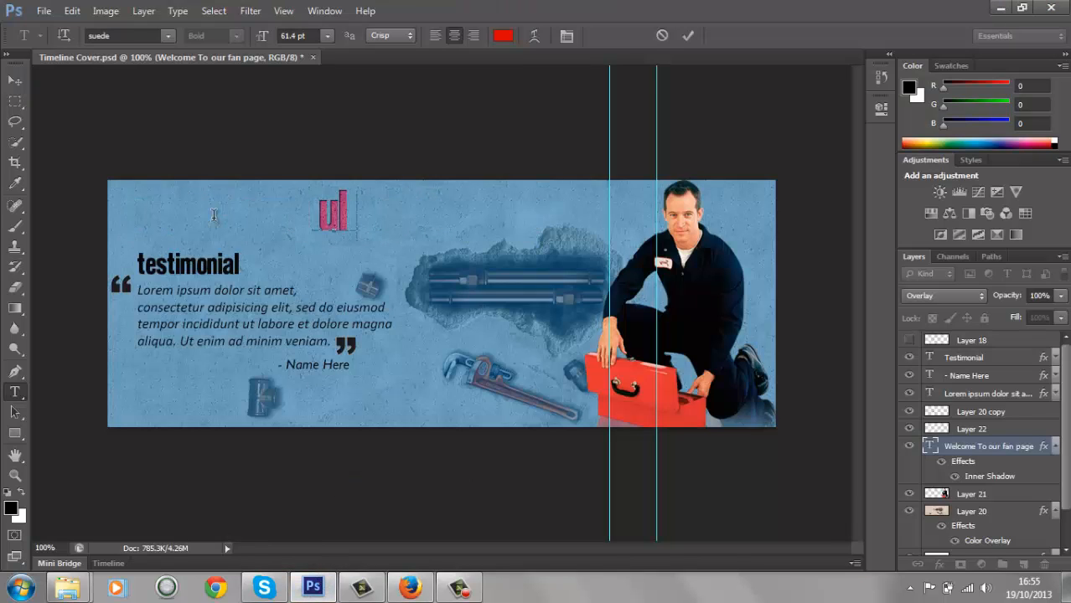
{"action": "type", "text": "tra"}
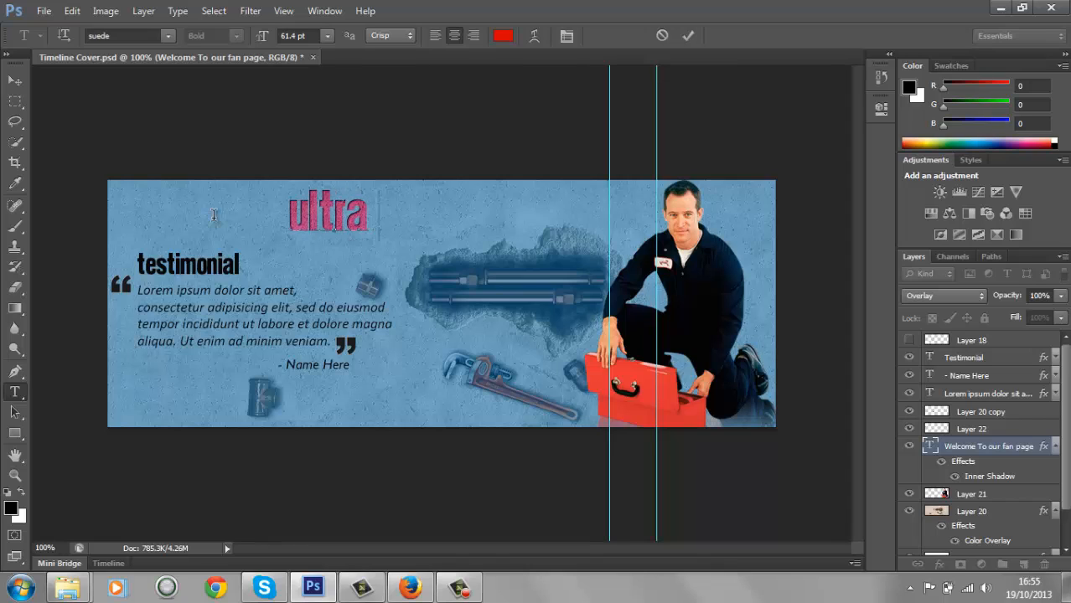
{"action": "type", "text": " plum"}
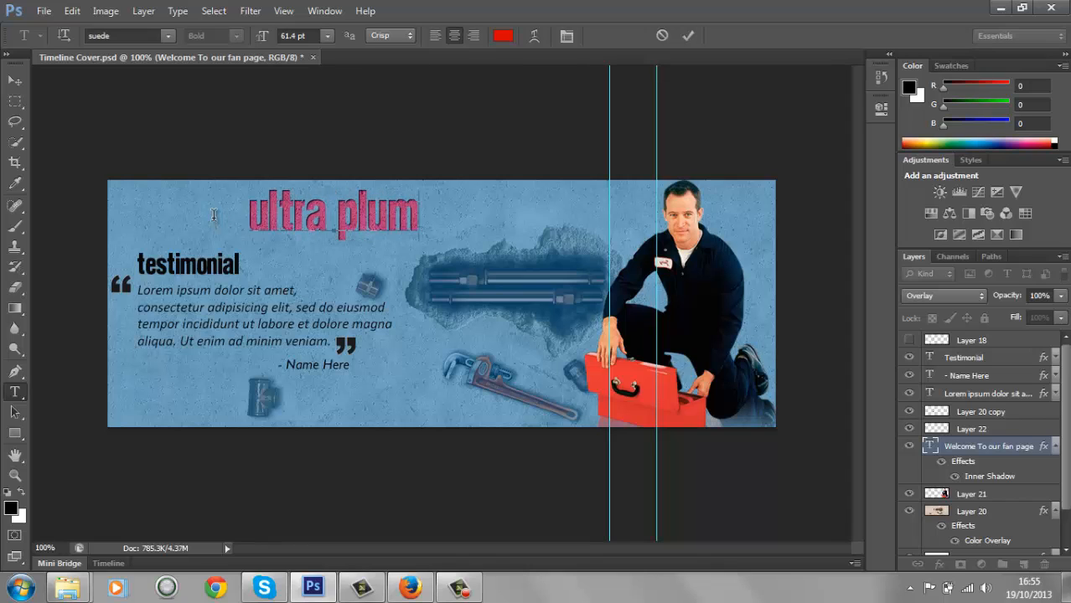
{"action": "type", "text": "bers"}
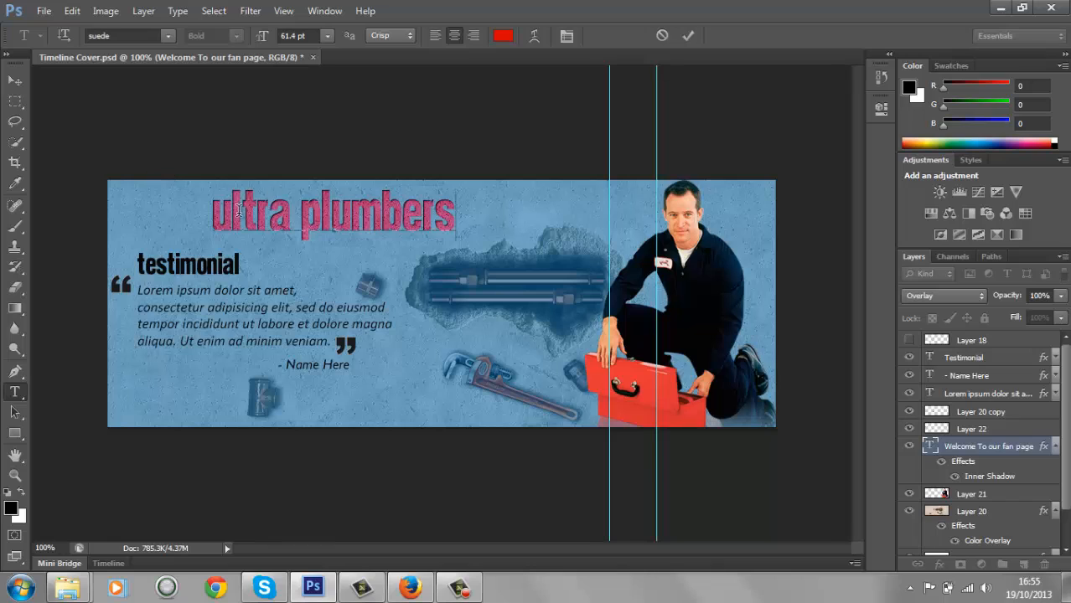
- Re-enter the headline's first letter as "u" and set the text's anti-aliasing to Strong
{"action": "left_click", "coordinate": [231, 212]}
{"action": "key", "text": "BackSpace"}
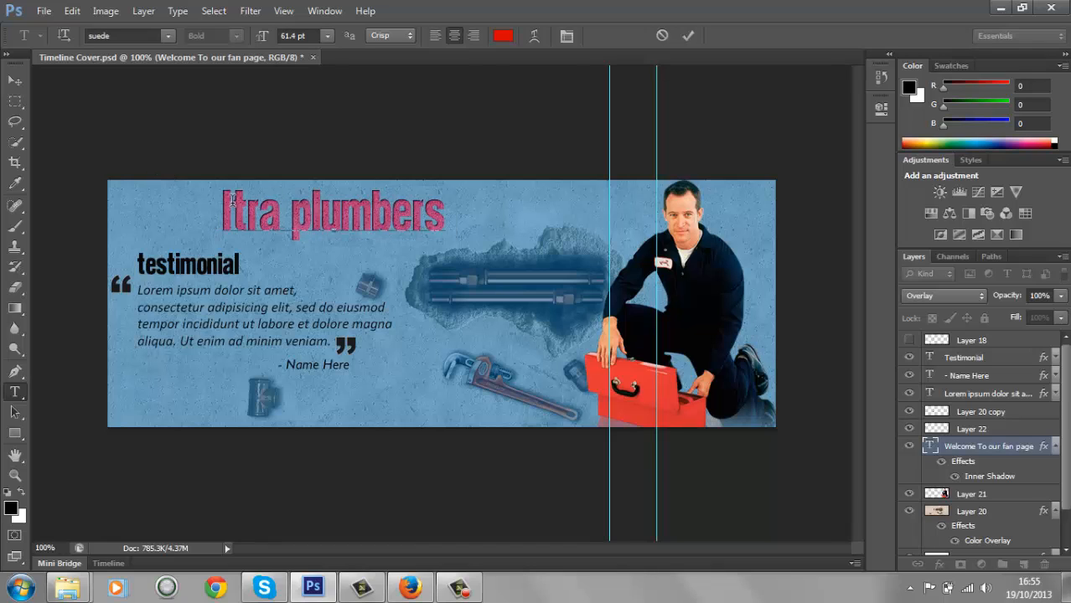
{"action": "type", "text": "u"}
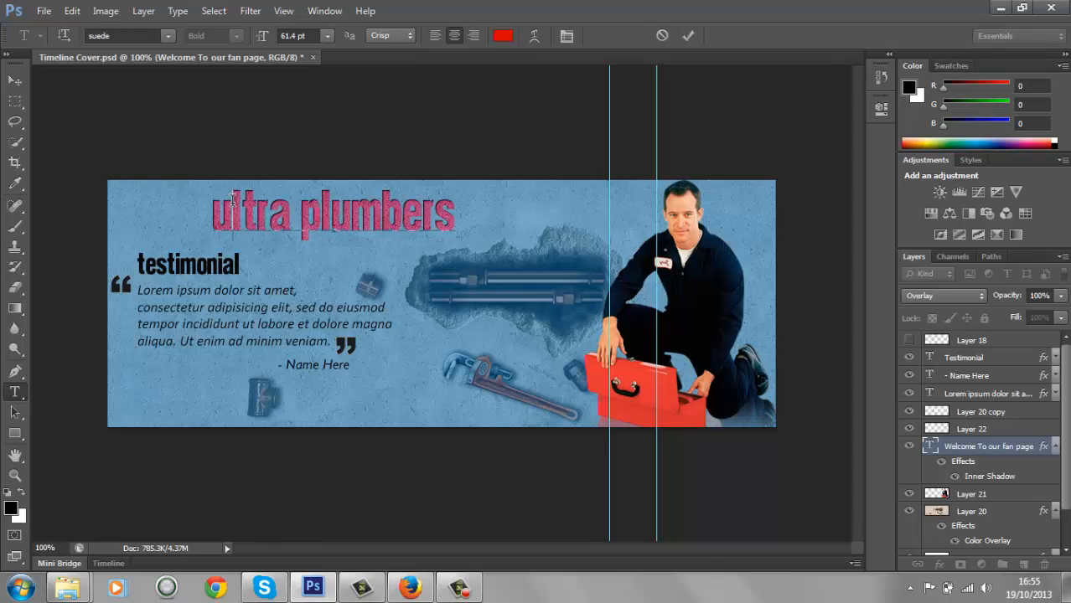
{"action": "key", "text": "BackSpace"}
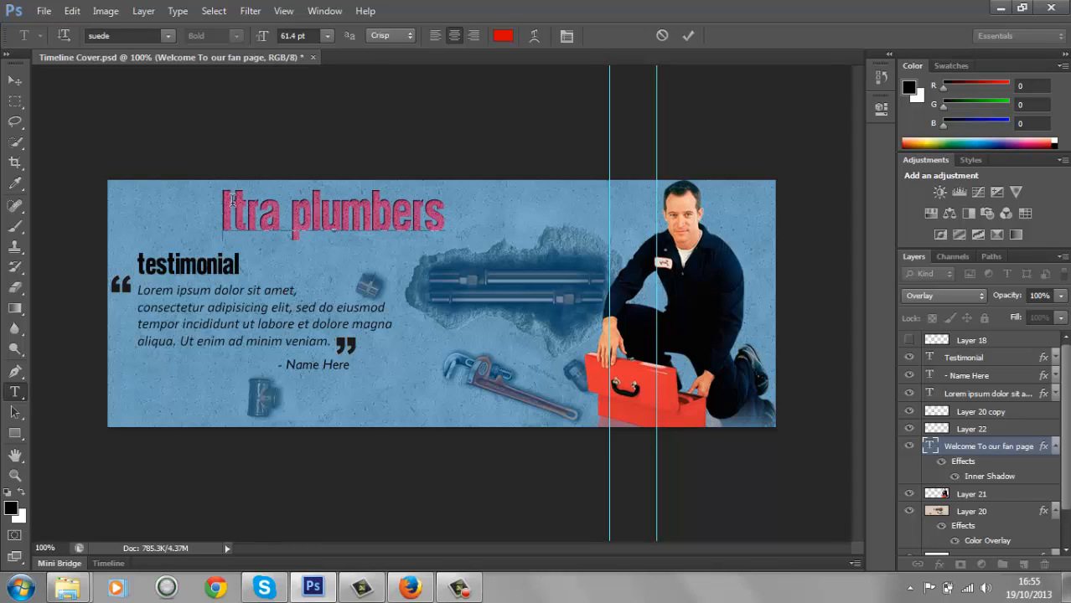
{"action": "left_click", "coordinate": [407, 35]}
{"action": "left_click", "coordinate": [400, 92]}
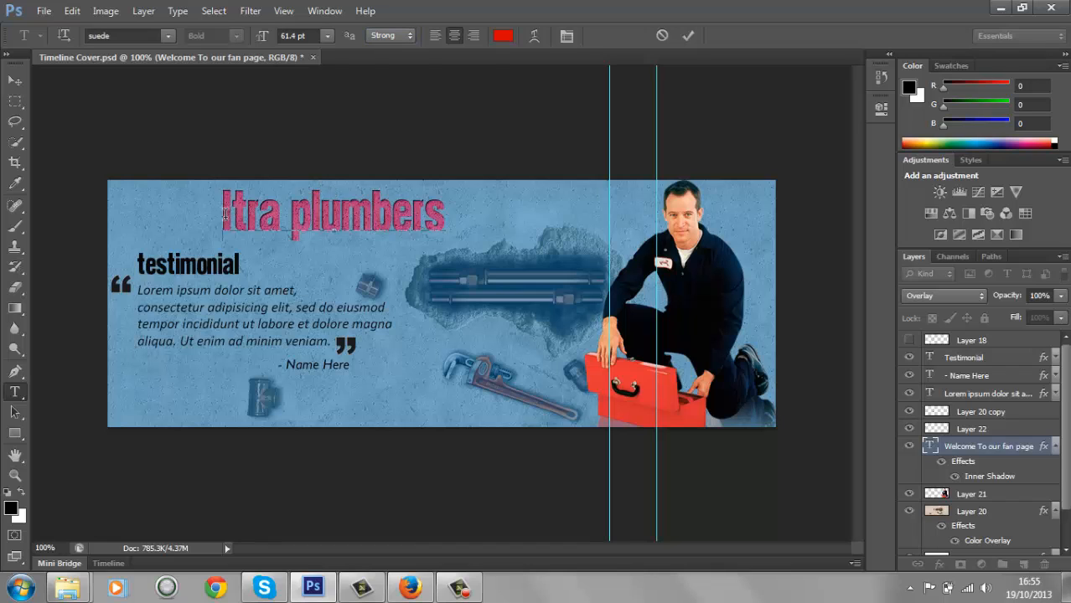
{"action": "type", "text": "u"}
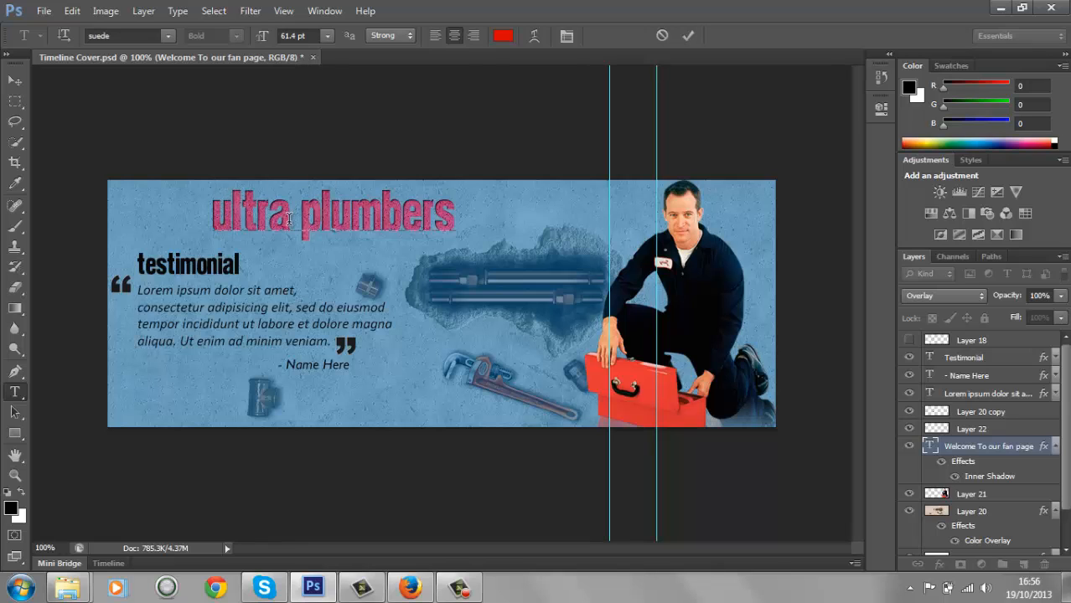
- Select the whole "ultra plumbers" headline and change its font to Stencil
{"action": "key", "text": "ctrl+a"}
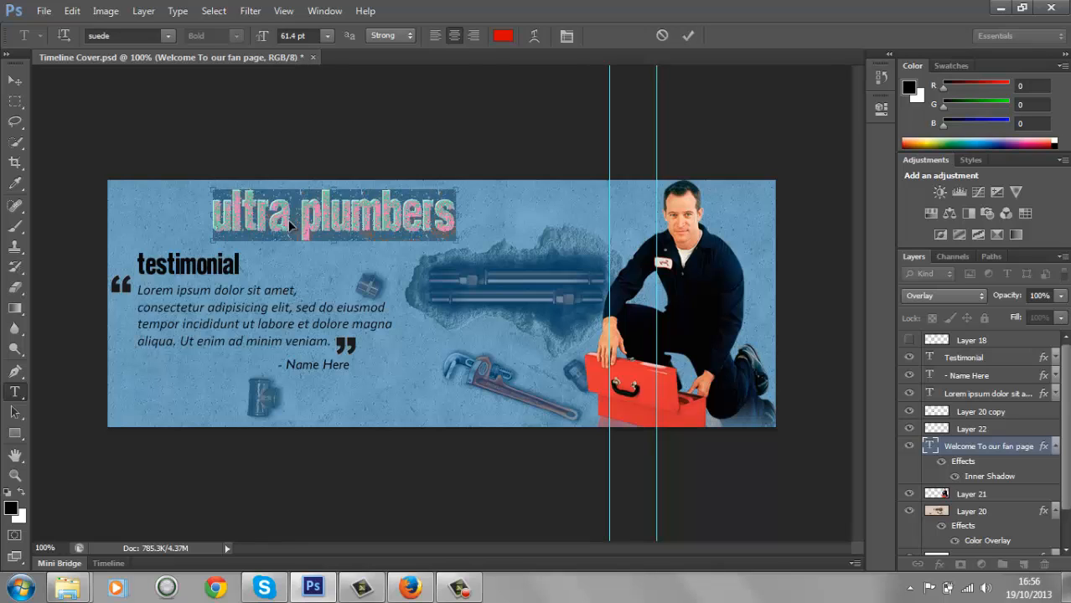
{"action": "left_click", "coordinate": [171, 36]}
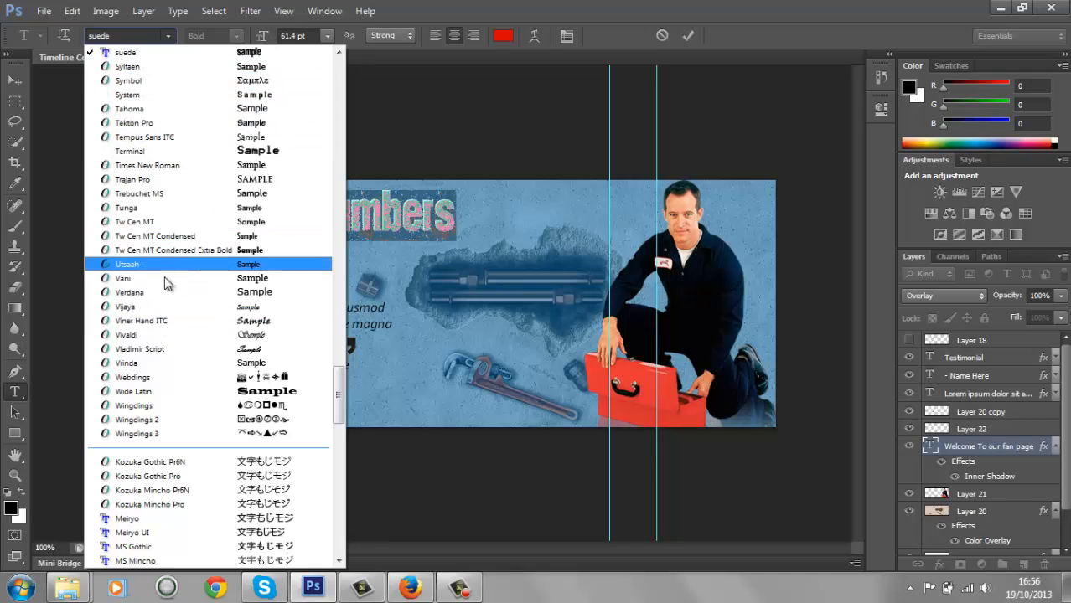
{"action": "scroll", "coordinate": [168, 191], "scroll_direction": "up", "scroll_amount": 1}
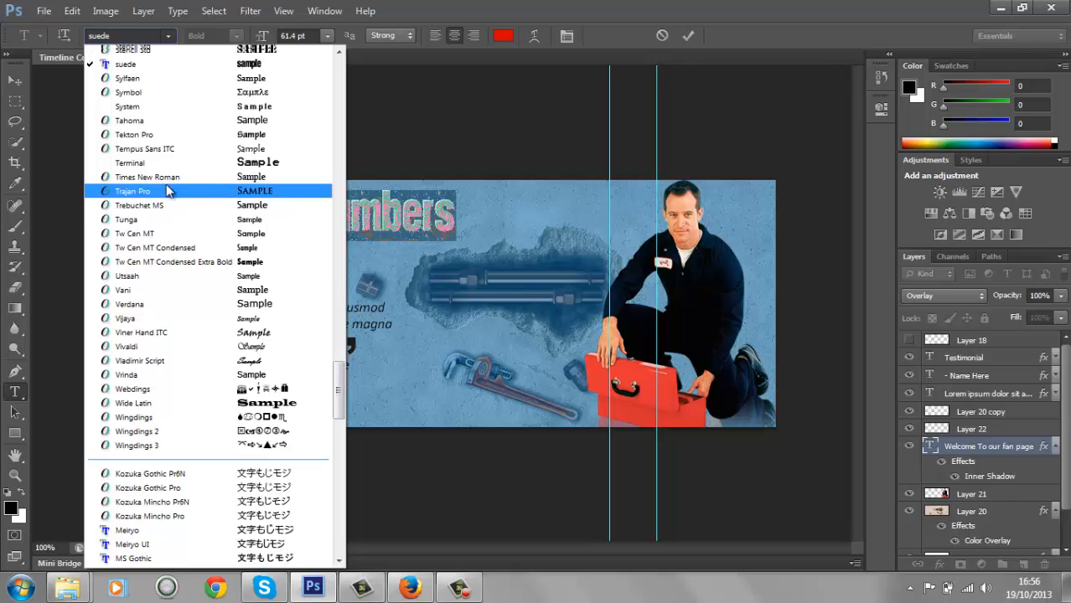
{"action": "scroll", "coordinate": [168, 191], "scroll_direction": "up", "scroll_amount": 2}
{"action": "scroll", "coordinate": [161, 150], "scroll_direction": "up", "scroll_amount": 1}
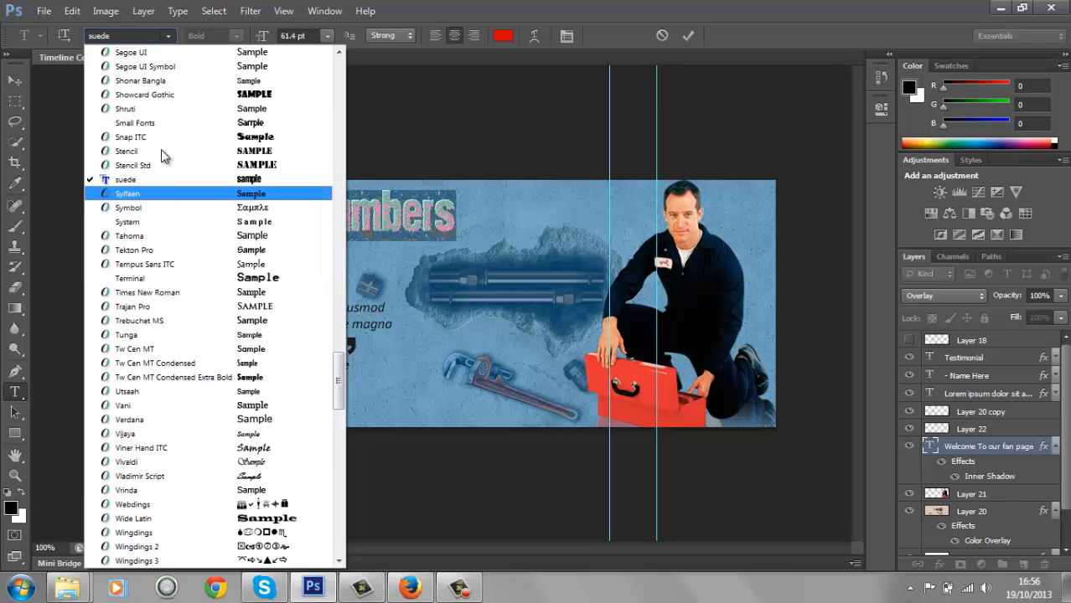
{"action": "left_click", "coordinate": [163, 151]}
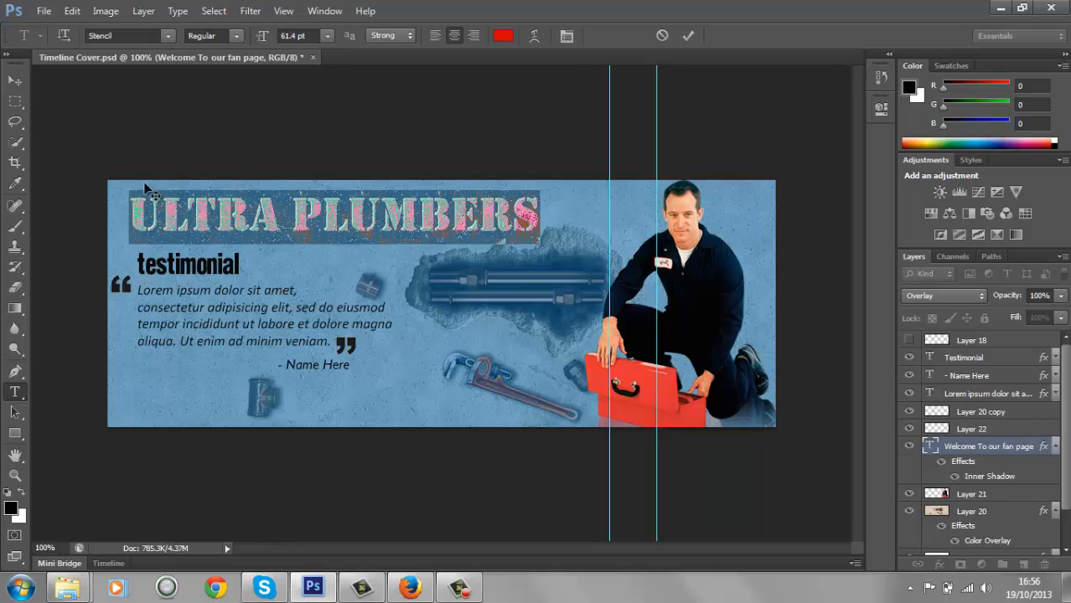
- Commit the headline text and nudge it a few pixels to the left on the cover
{"action": "left_click", "coordinate": [15, 80]}
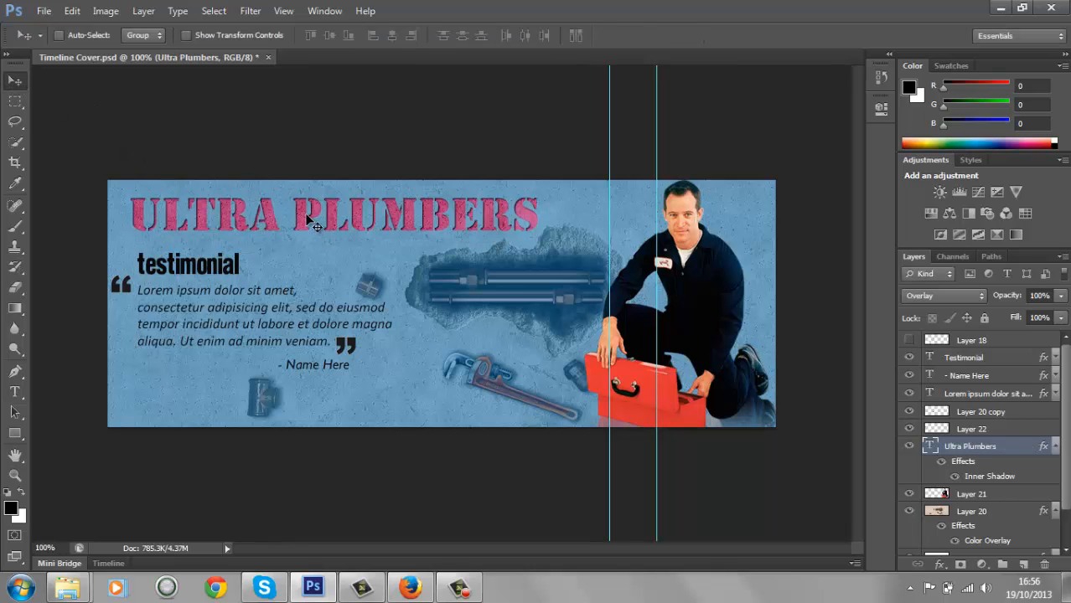
{"action": "key", "text": "Left"}
{"action": "key", "text": "Left"}
{"action": "key", "text": "Left"}
{"action": "key", "text": "Left"}
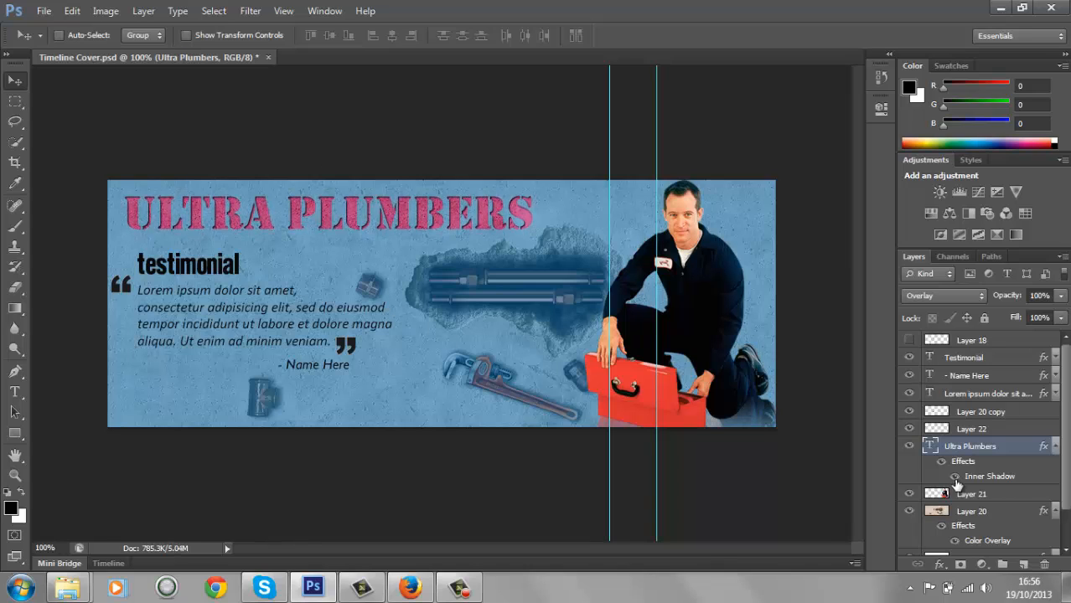
- Open the Color Overlay settings of the background, Layer 20
{"action": "left_click", "coordinate": [939, 515]}
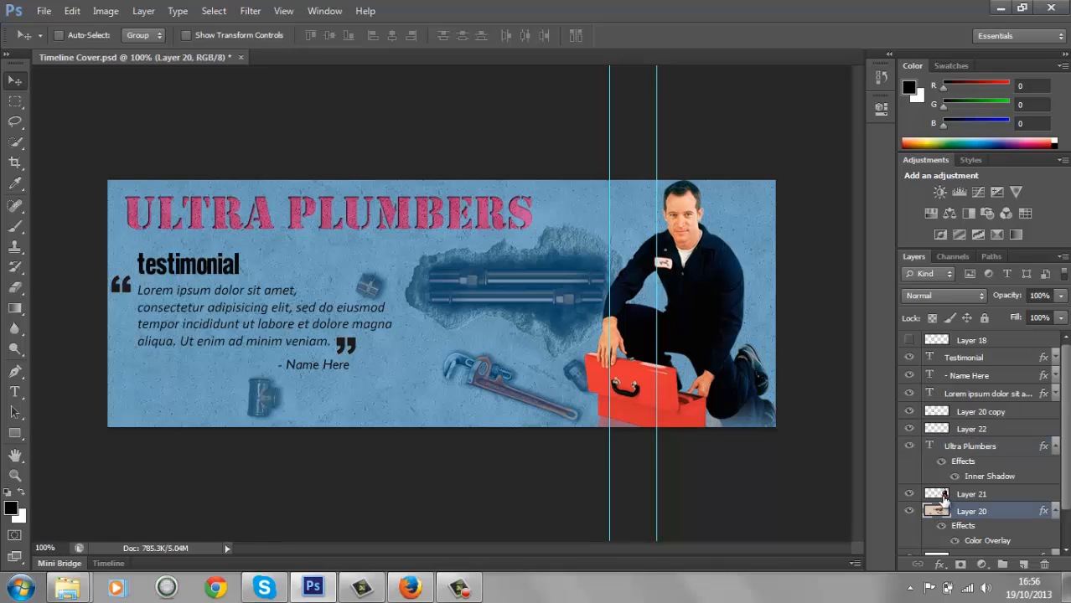
{"action": "double_click", "coordinate": [932, 514]}
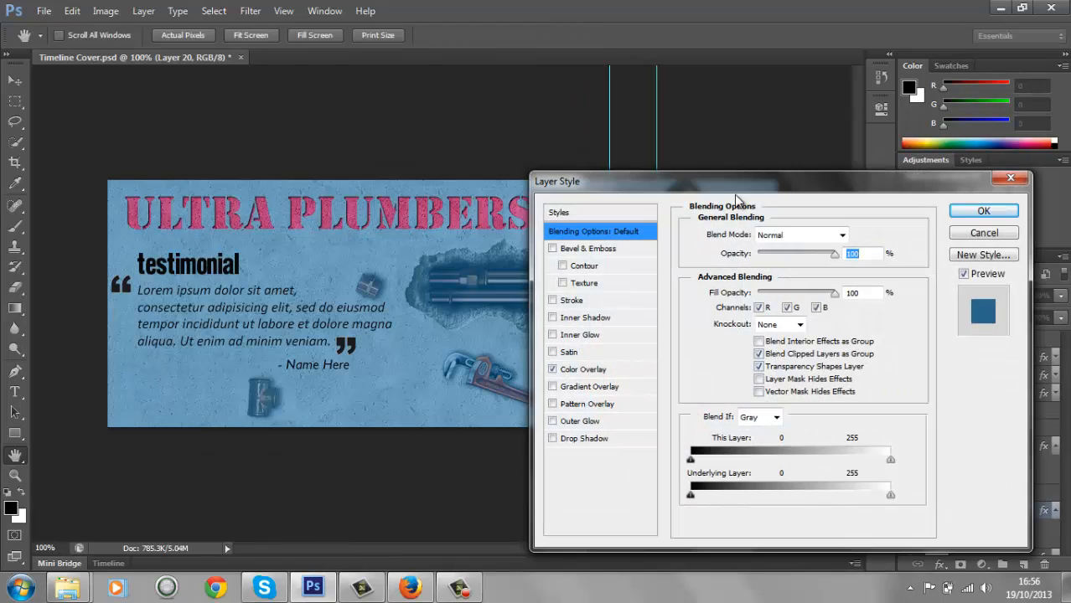
{"action": "left_click_drag", "start_coordinate": [735, 182], "coordinate": [695, 141]}
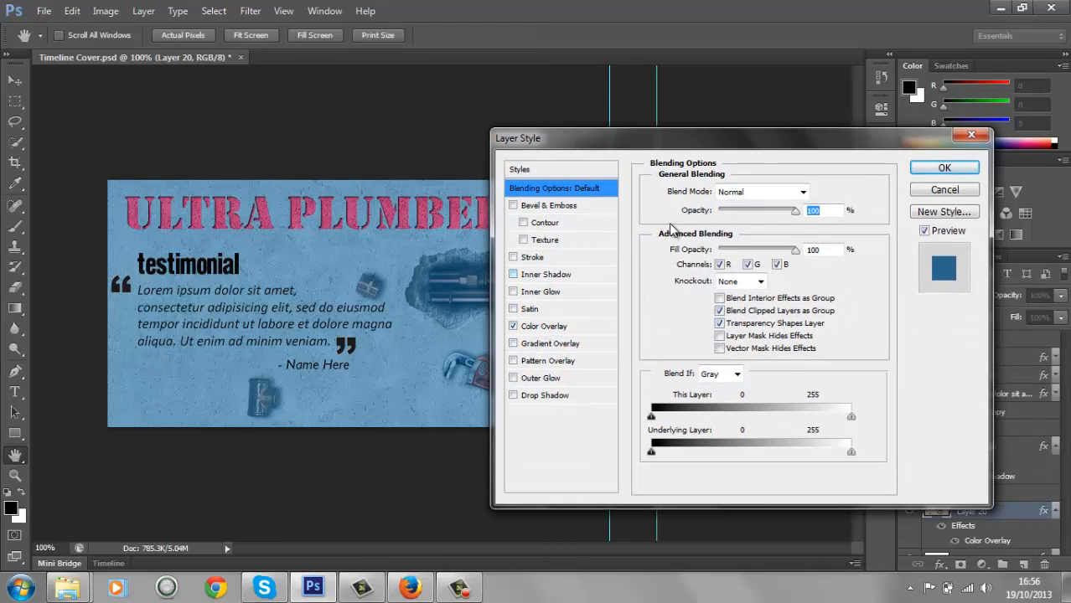
{"action": "left_click", "coordinate": [543, 329]}
- Try the lighter blue #32a4ea as the background's overlay colour, then cancel the colour change
{"action": "left_click", "coordinate": [810, 195]}
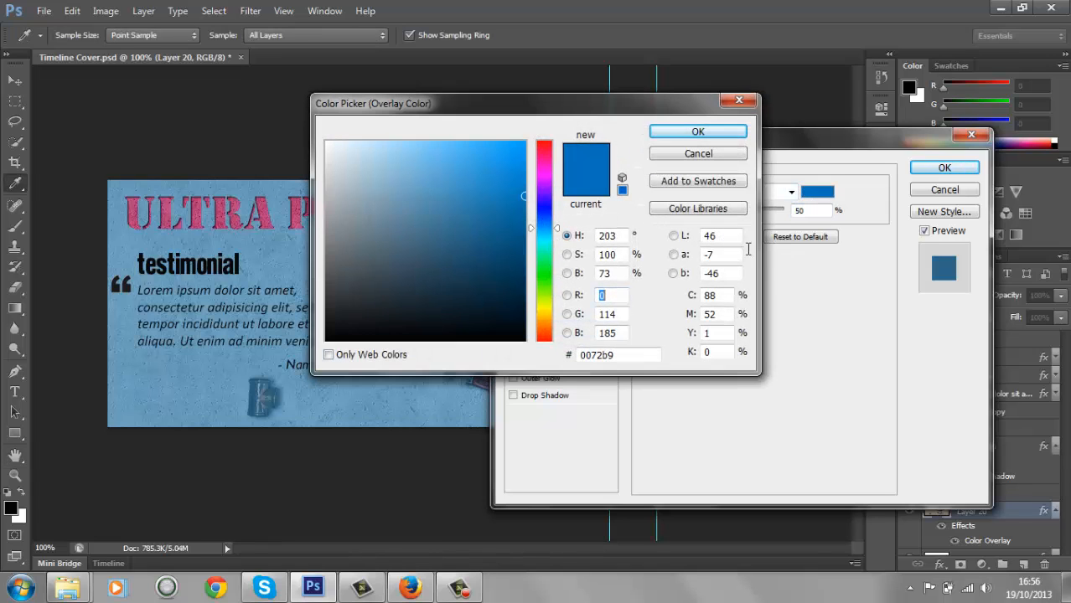
{"action": "mouse_move", "coordinate": [522, 205]}
{"action": "left_mouse_down"}
{"action": "mouse_move", "coordinate": [468, 232]}
{"action": "mouse_move", "coordinate": [463, 260]}
{"action": "mouse_move", "coordinate": [476, 253]}
{"action": "mouse_move", "coordinate": [482, 158]}
{"action": "left_mouse_up"}
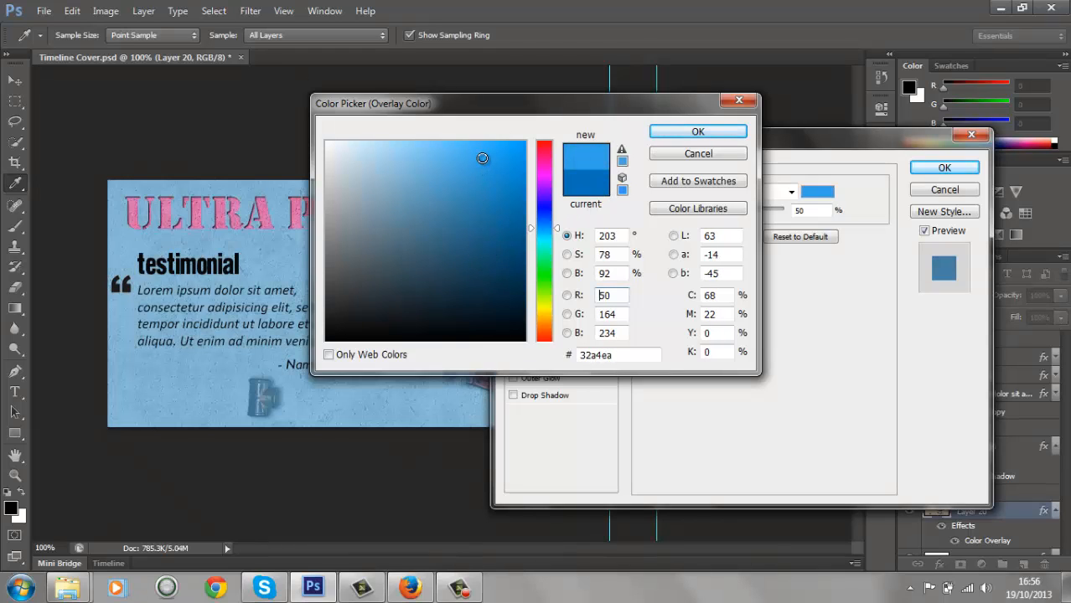
{"action": "left_click", "coordinate": [689, 156]}
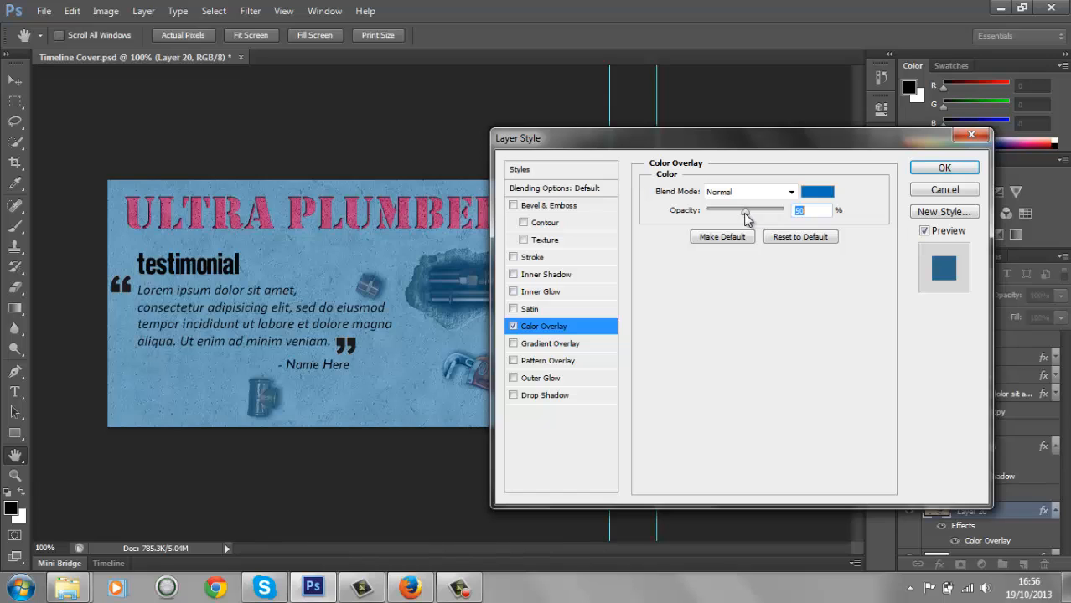
- Lower the background's Color Overlay opacity to 13% and apply the layer style
{"action": "left_click_drag", "start_coordinate": [746, 216], "coordinate": [718, 219]}
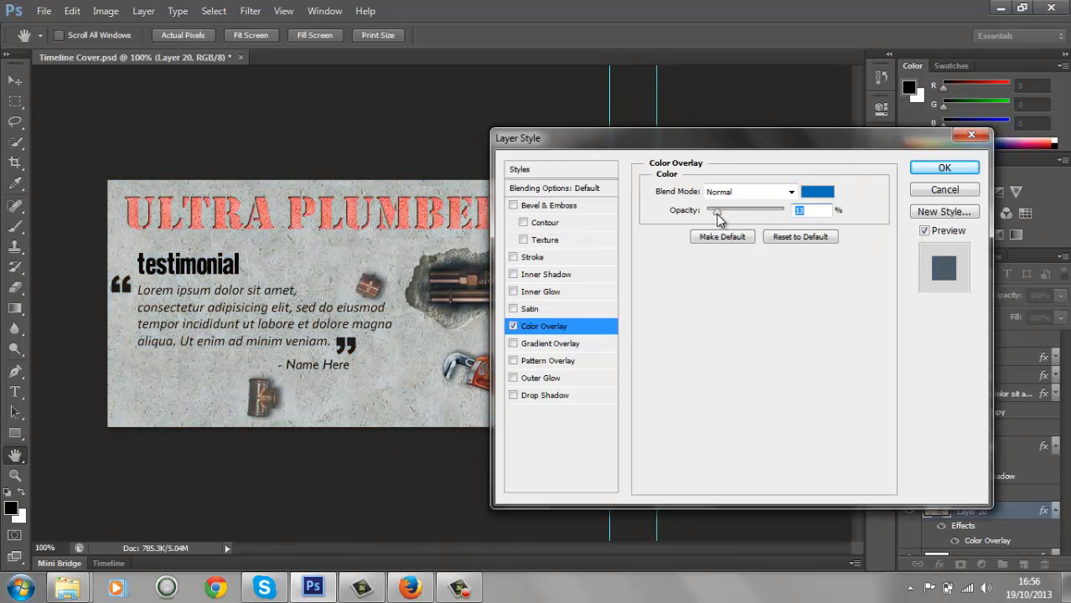
{"action": "left_click", "coordinate": [939, 171]}
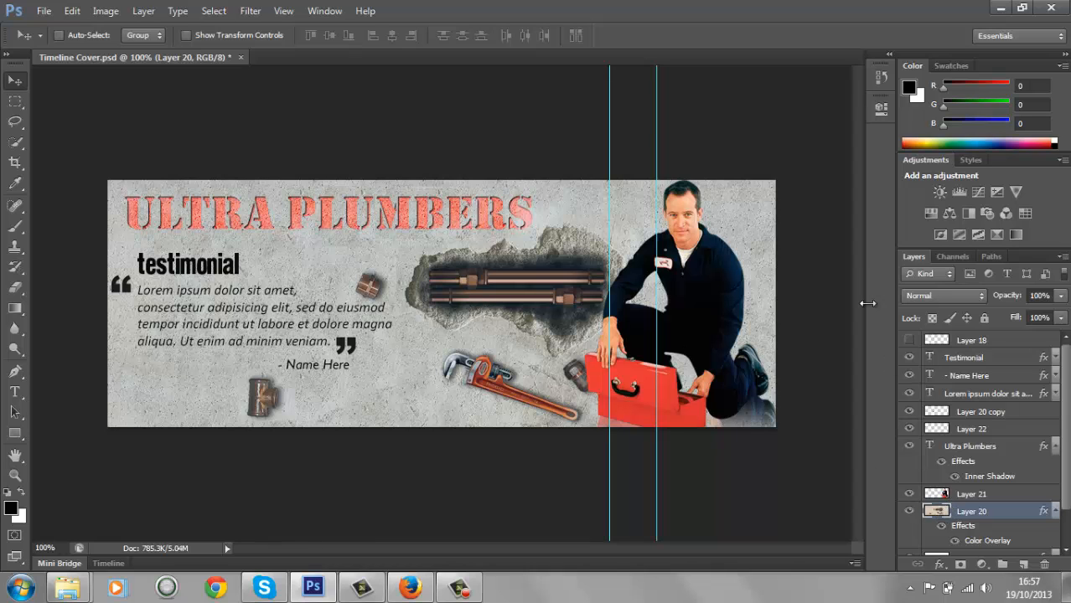
- Reopen Layer 20's Color Overlay settings and try the Lighten blend mode with the opacity raised to 20%
{"action": "double_click", "coordinate": [936, 513]}
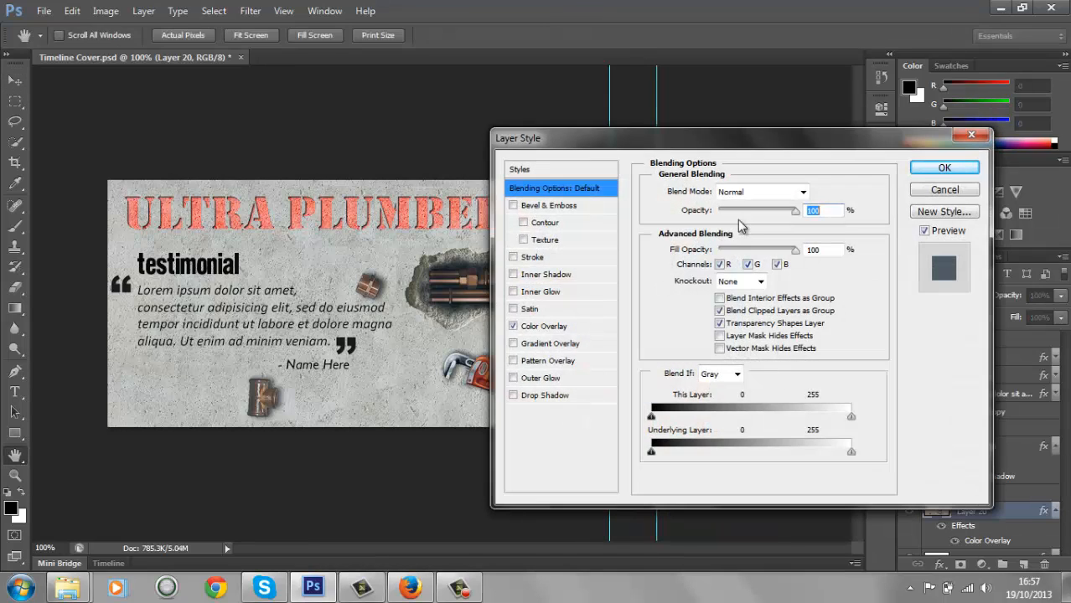
{"action": "left_click", "coordinate": [541, 330]}
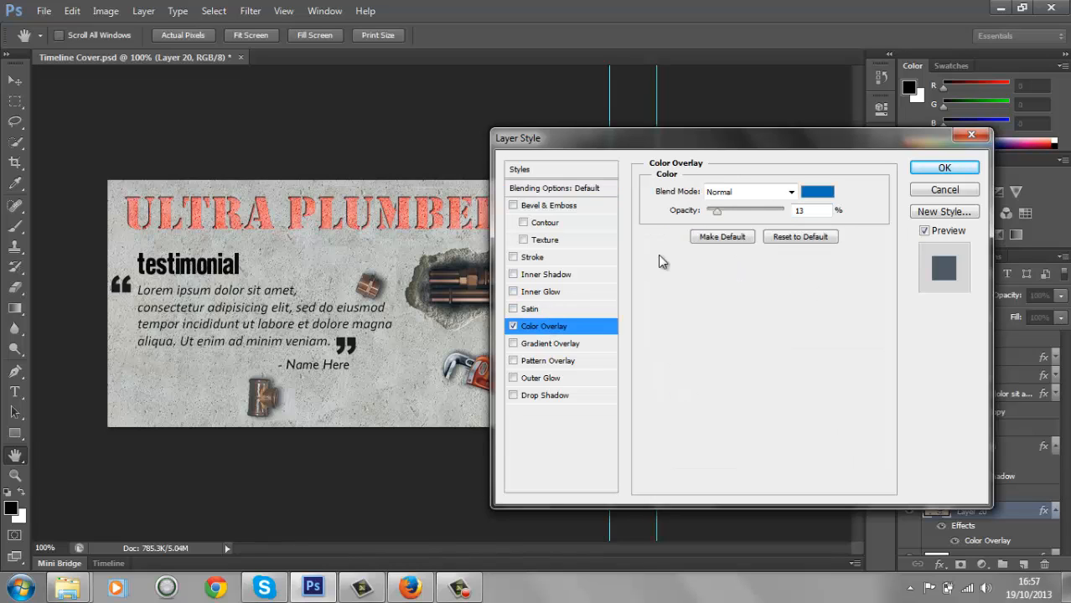
{"action": "left_click", "coordinate": [727, 193]}
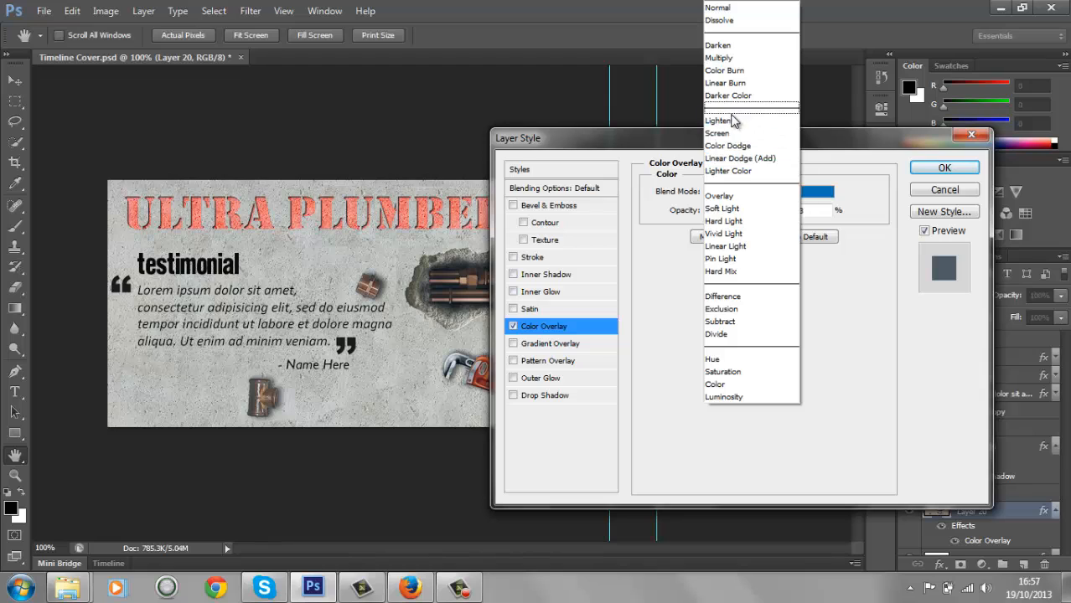
{"action": "left_click", "coordinate": [733, 121]}
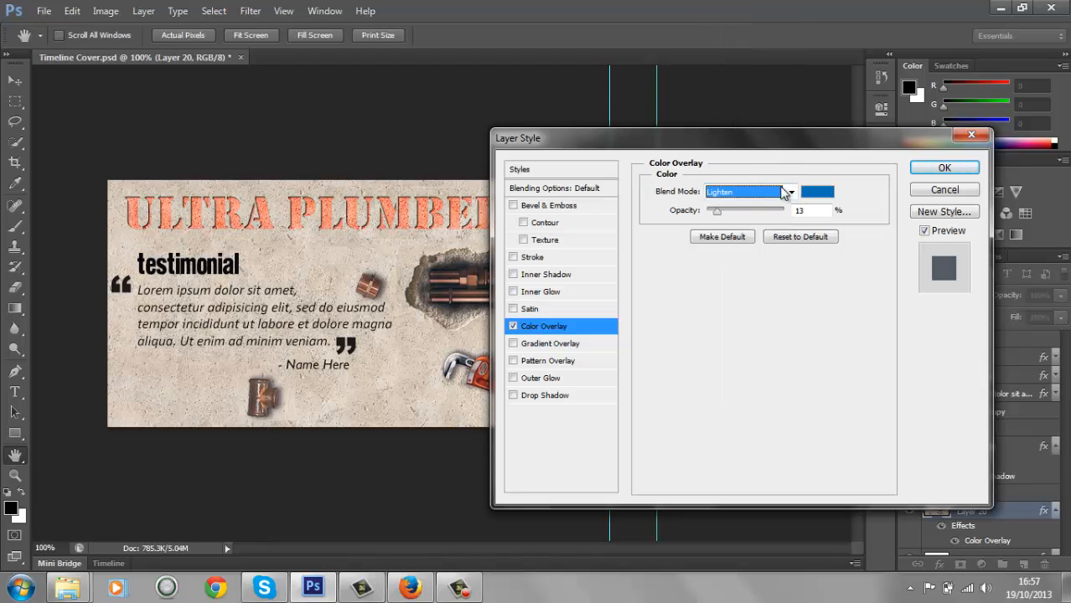
{"action": "mouse_move", "coordinate": [718, 210]}
{"action": "left_mouse_down"}
{"action": "mouse_move", "coordinate": [752, 218]}
{"action": "mouse_move", "coordinate": [712, 215]}
{"action": "mouse_move", "coordinate": [728, 217]}
{"action": "left_mouse_up"}
- Set the background's Color Overlay to the Color Burn blend mode at 33% opacity and apply the layer style
{"action": "left_click", "coordinate": [739, 194]}
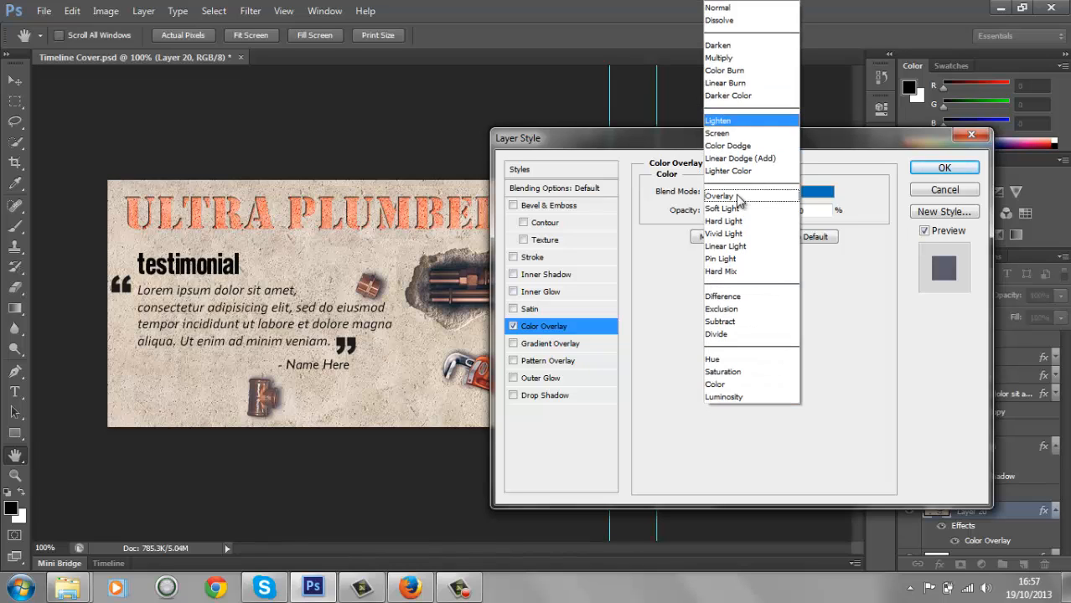
{"action": "left_click", "coordinate": [737, 70]}
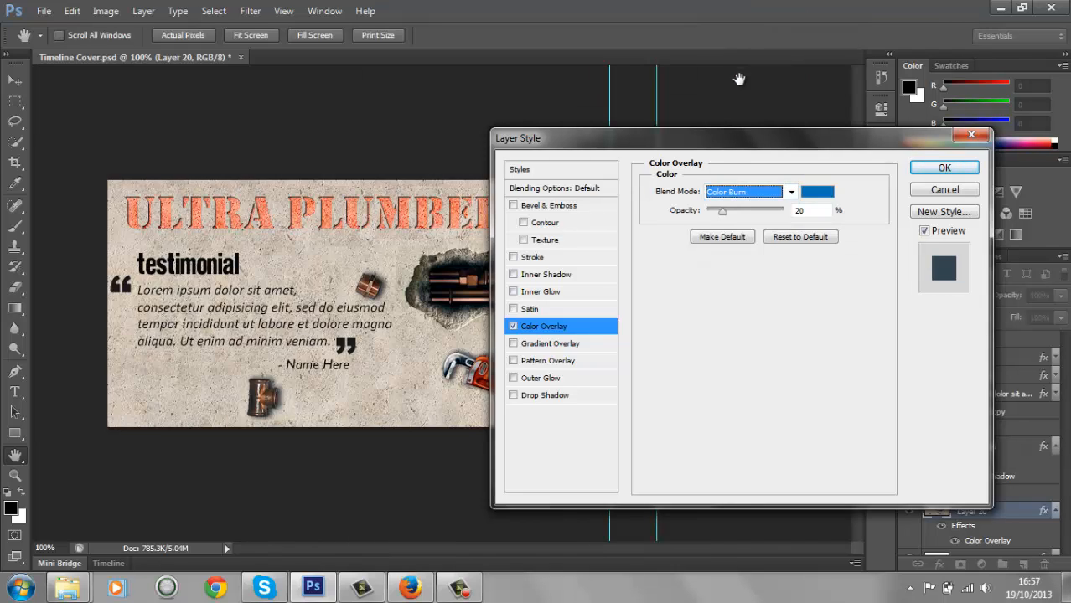
{"action": "mouse_move", "coordinate": [721, 211]}
{"action": "left_mouse_down"}
{"action": "mouse_move", "coordinate": [765, 221]}
{"action": "mouse_move", "coordinate": [734, 218]}
{"action": "left_mouse_up"}
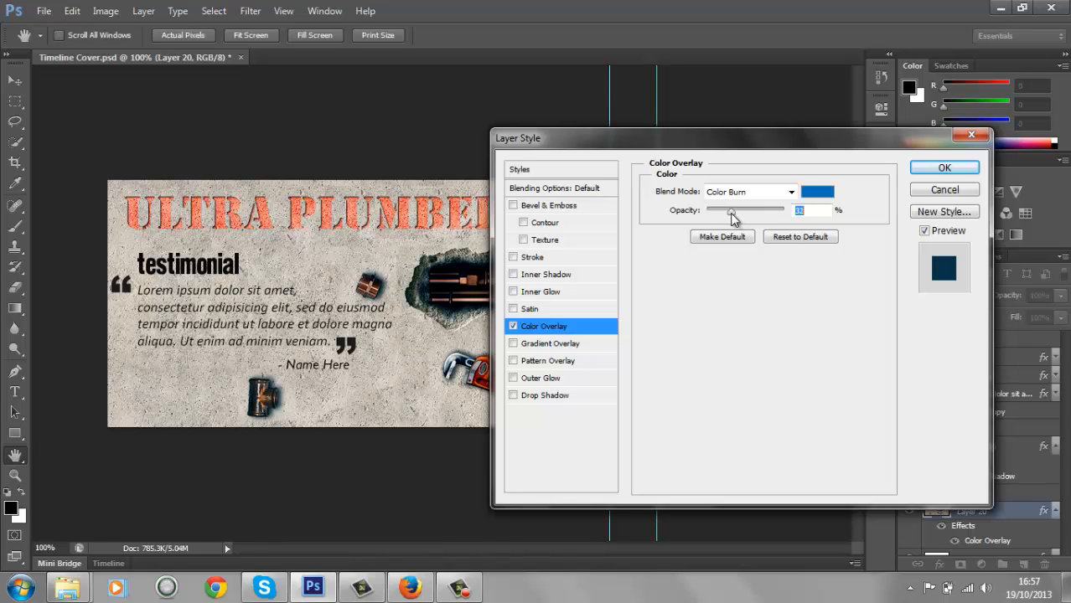
{"action": "left_click", "coordinate": [946, 170]}
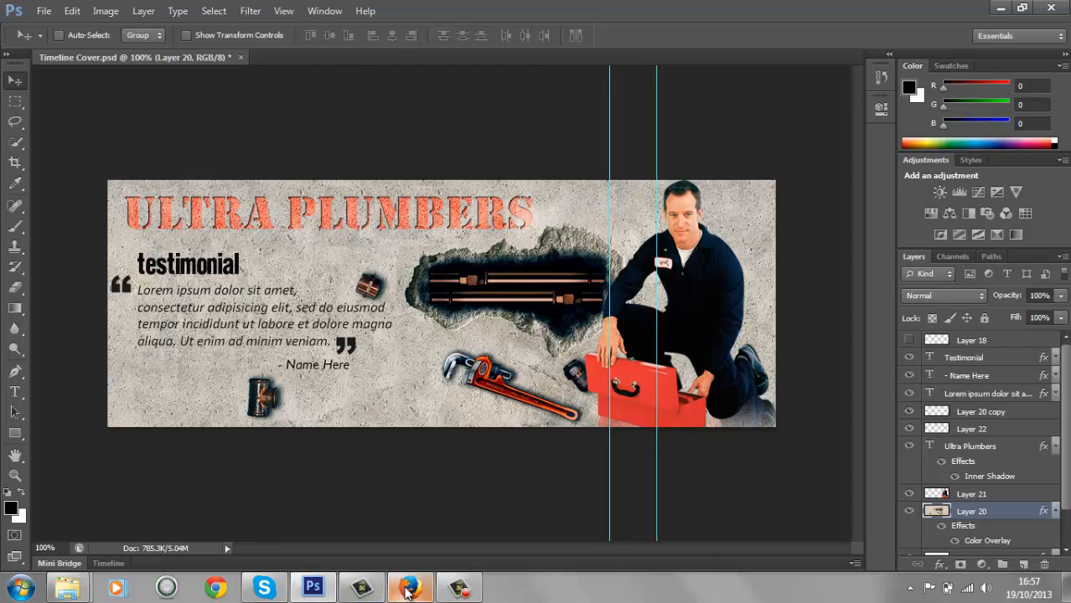
- Switch to the Ultra Plumbers website in Firefox and copy the quote "77% of our booked jobs come from returning customers"
{"action": "mouse_move", "coordinate": [409, 592]}
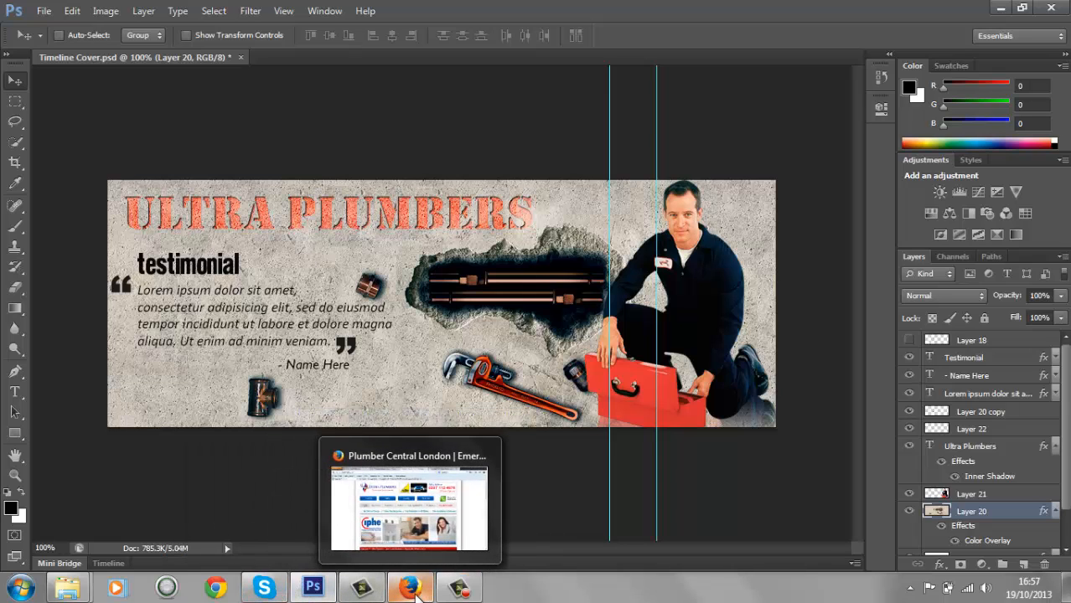
{"action": "left_click", "coordinate": [409, 503]}
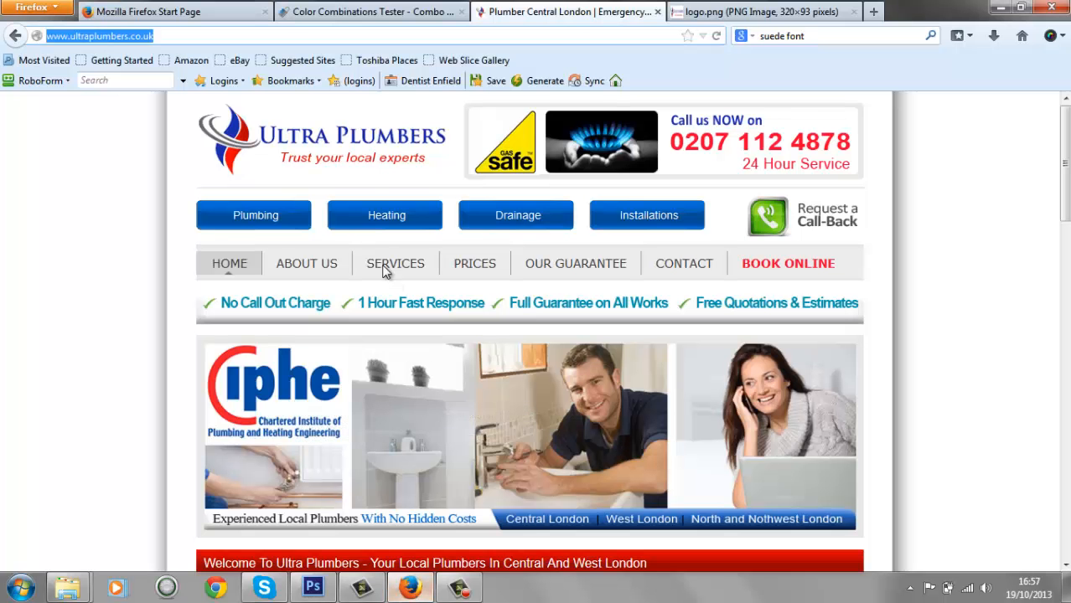
{"action": "scroll", "coordinate": [271, 275], "scroll_direction": "down", "scroll_amount": 4}
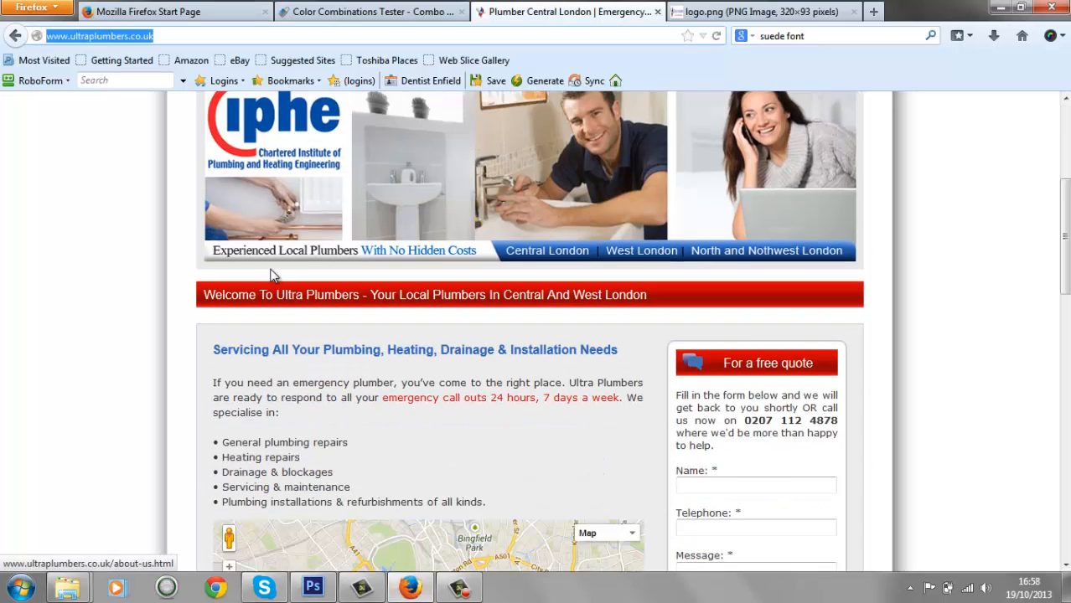
{"action": "scroll", "coordinate": [251, 283], "scroll_direction": "down", "scroll_amount": 8}
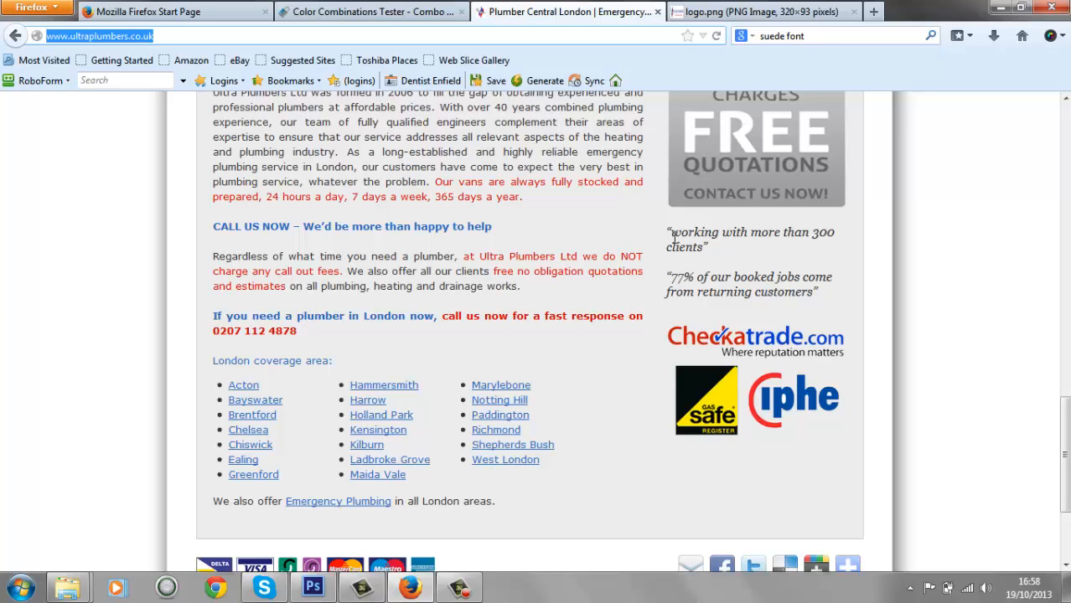
{"action": "scroll", "coordinate": [674, 241], "scroll_direction": "down", "scroll_amount": 2}
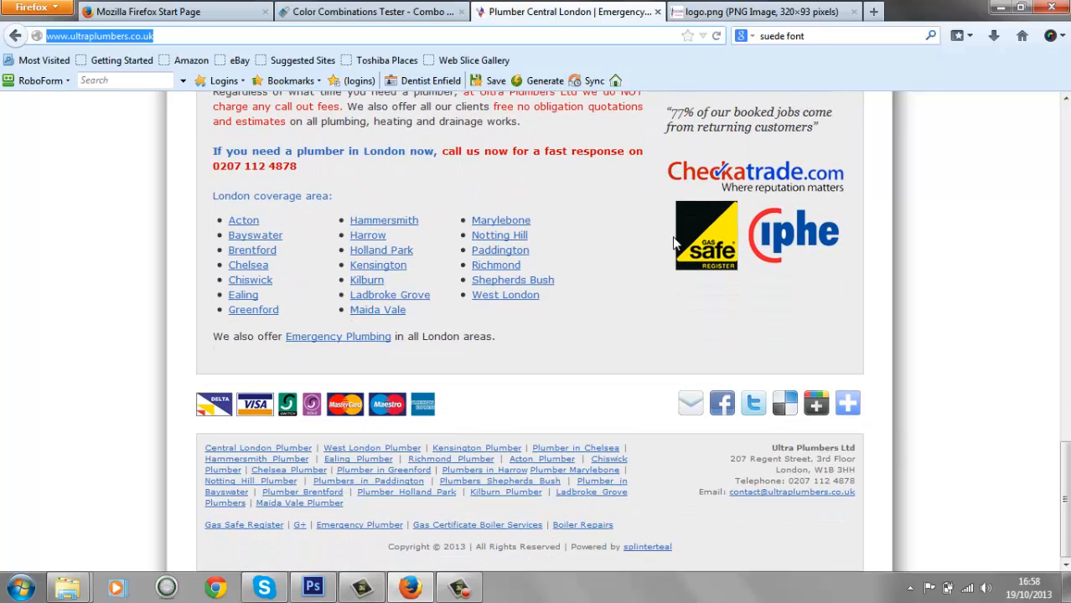
{"action": "scroll", "coordinate": [674, 242], "scroll_direction": "up", "scroll_amount": 10}
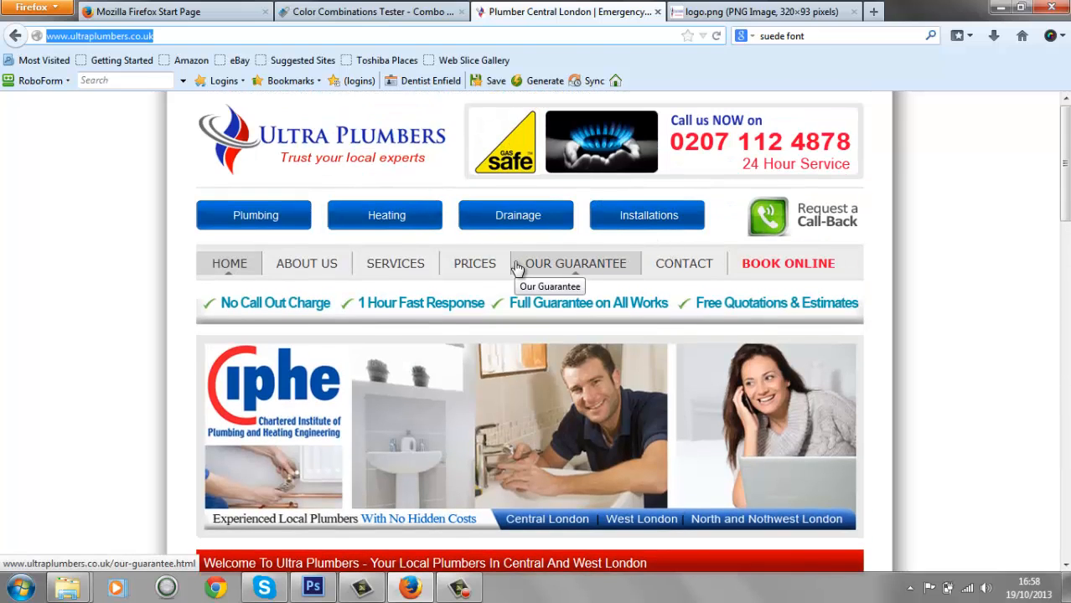
{"action": "scroll", "coordinate": [517, 269], "scroll_direction": "down", "scroll_amount": 10}
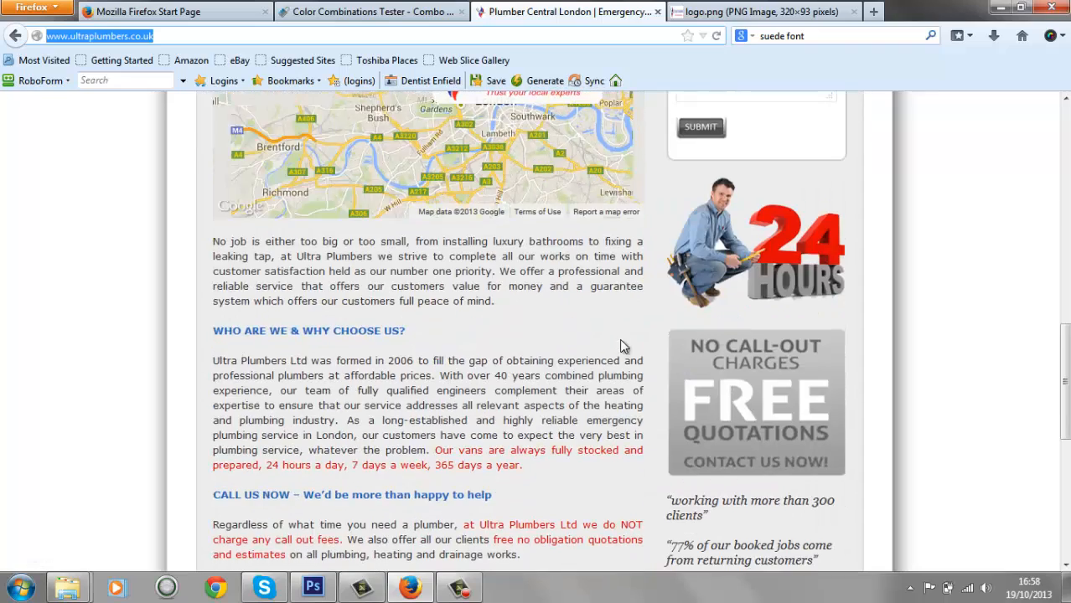
{"action": "scroll", "coordinate": [621, 346], "scroll_direction": "down", "scroll_amount": 6}
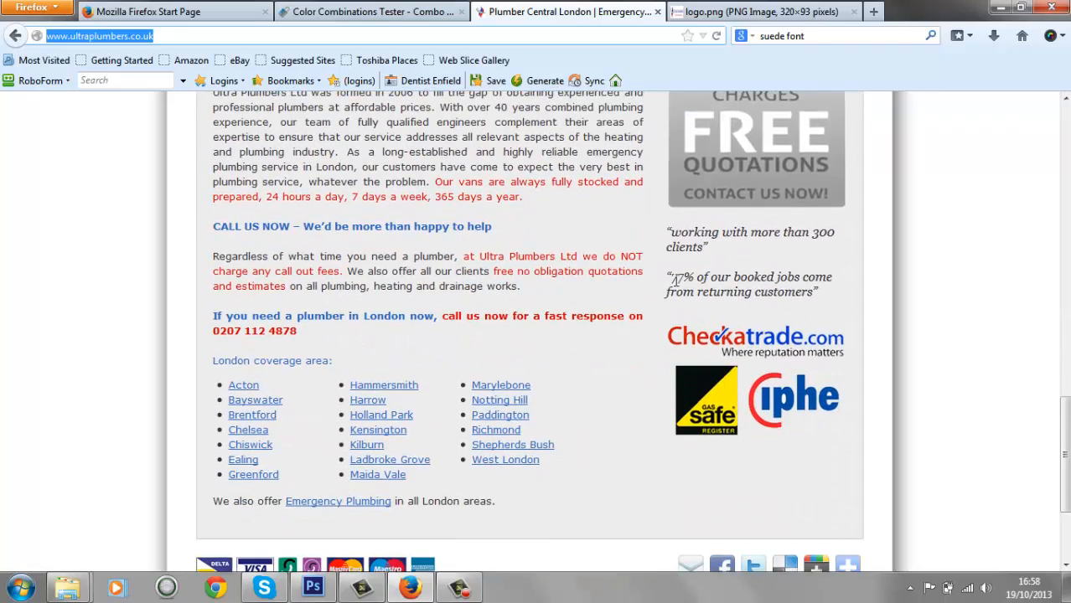
{"action": "left_click", "coordinate": [673, 279]}
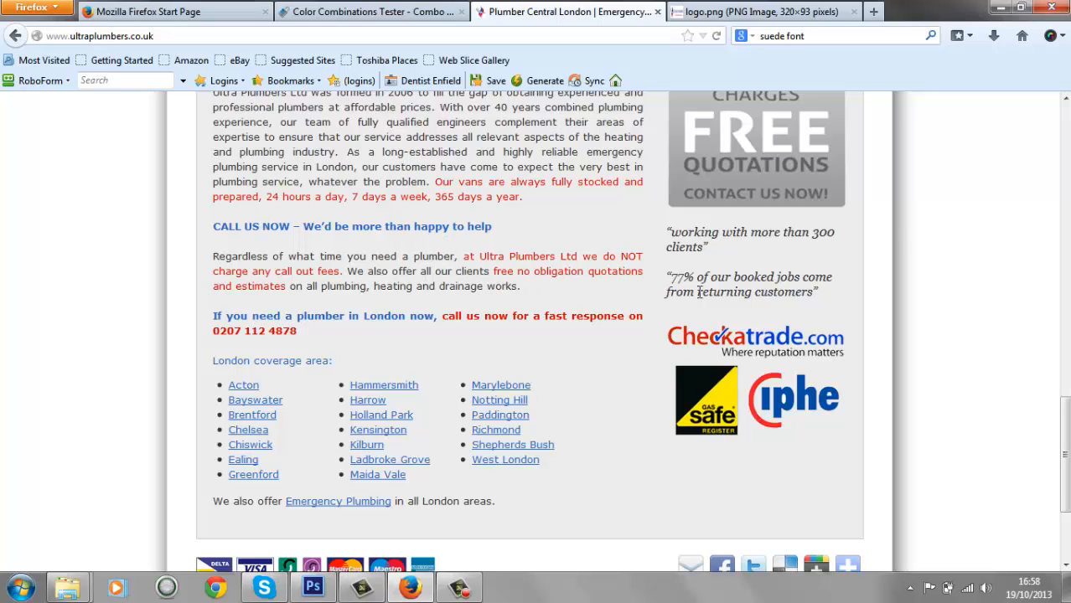
{"action": "left_click_drag", "start_coordinate": [813, 294], "coordinate": [659, 286]}
{"action": "key", "text": "ctrl+c"}
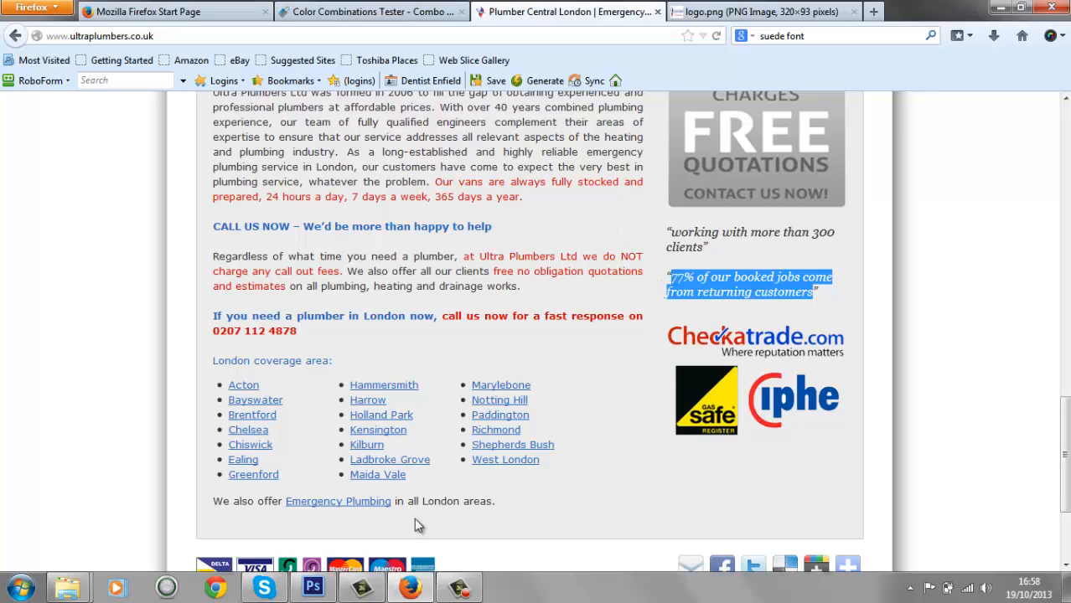
- Switch back to Photoshop and replace the lorem ipsum testimonial paragraph with the copied website quote
{"action": "left_click", "coordinate": [313, 588]}
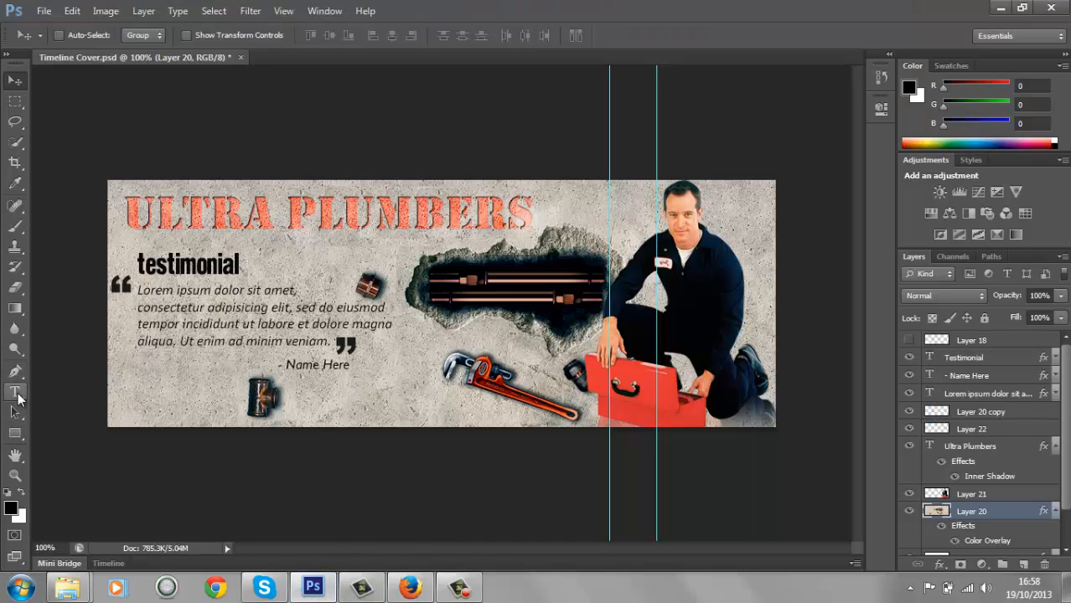
{"action": "left_click", "coordinate": [15, 391]}
{"action": "left_click", "coordinate": [149, 290]}
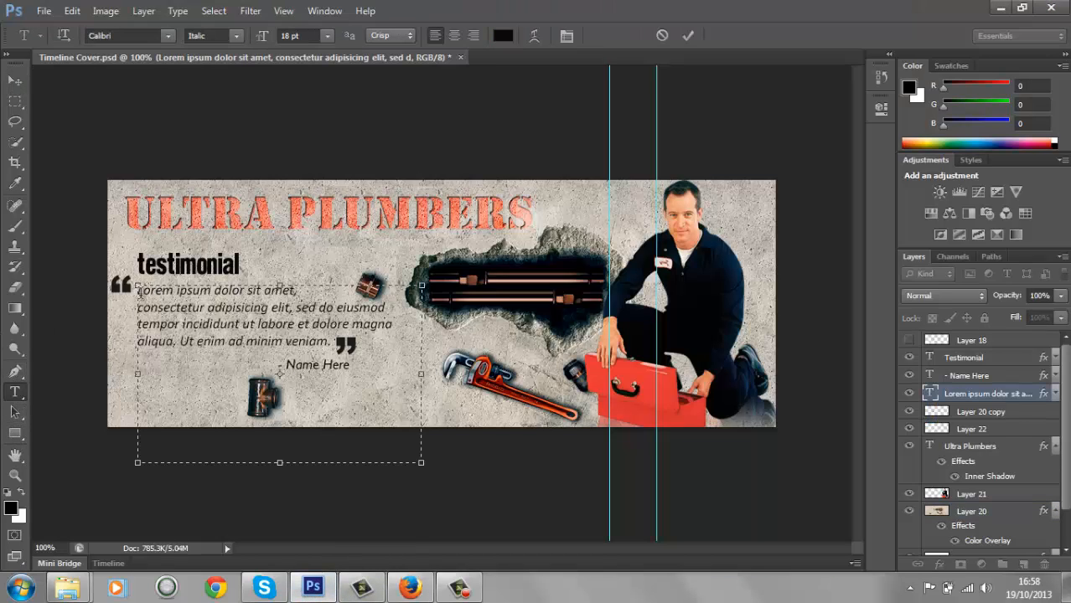
{"action": "left_click_drag", "start_coordinate": [332, 344], "coordinate": [139, 290]}
{"action": "key", "text": "ctrl+v"}
- Break the quote before "returning customers" and extend it with ". The best Plumbers In Town.", placing "In Town." on a third line
{"action": "left_click_drag", "start_coordinate": [156, 302], "coordinate": [141, 290]}
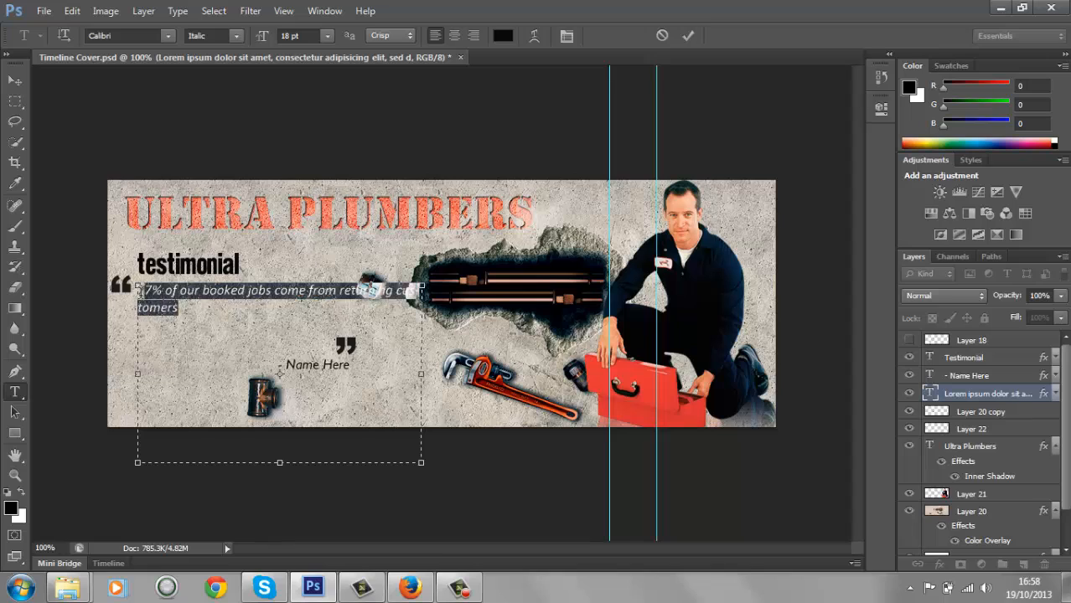
{"action": "left_click", "coordinate": [409, 292]}
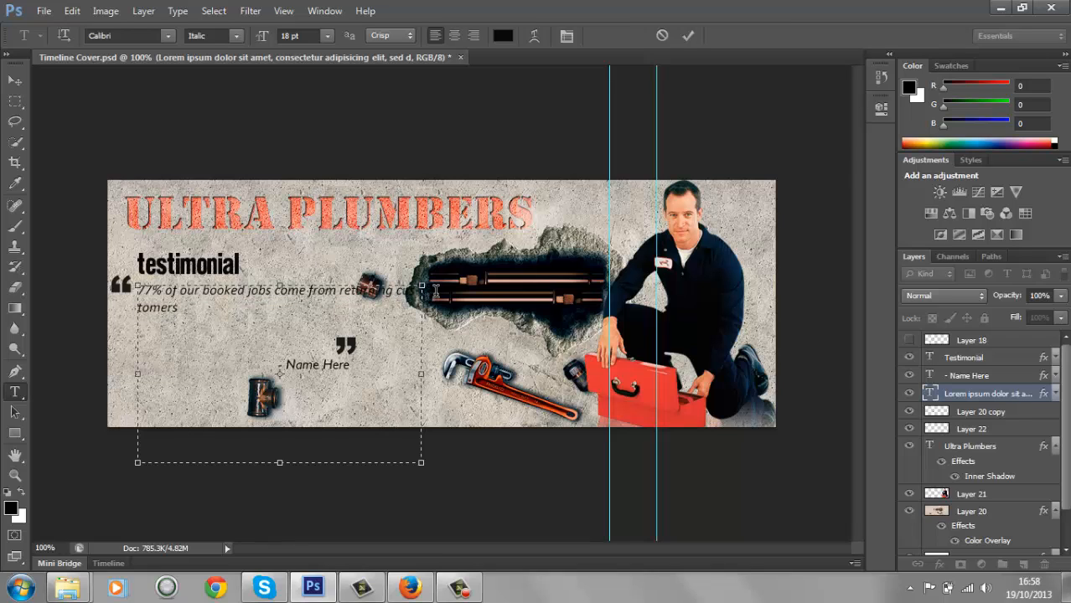
{"action": "key", "text": "Return"}
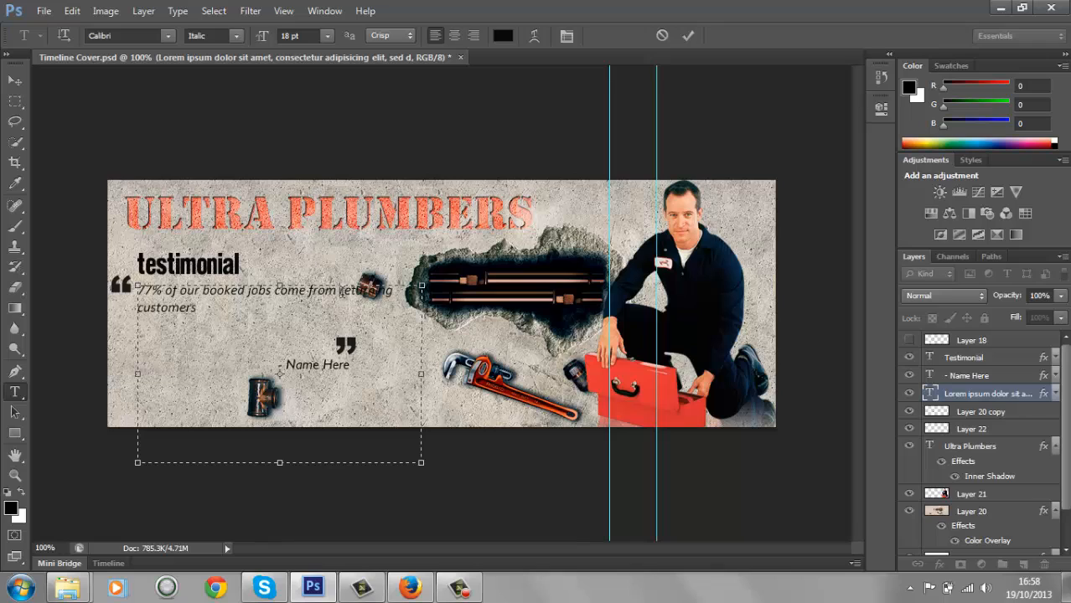
{"action": "key", "text": "Return"}
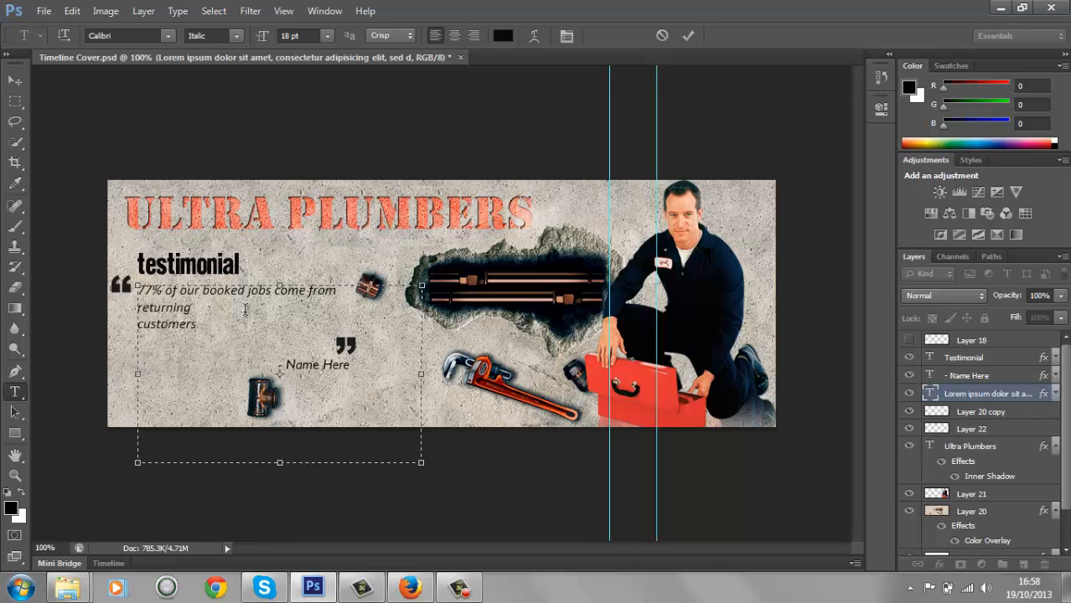
{"action": "key", "text": "Delete"}
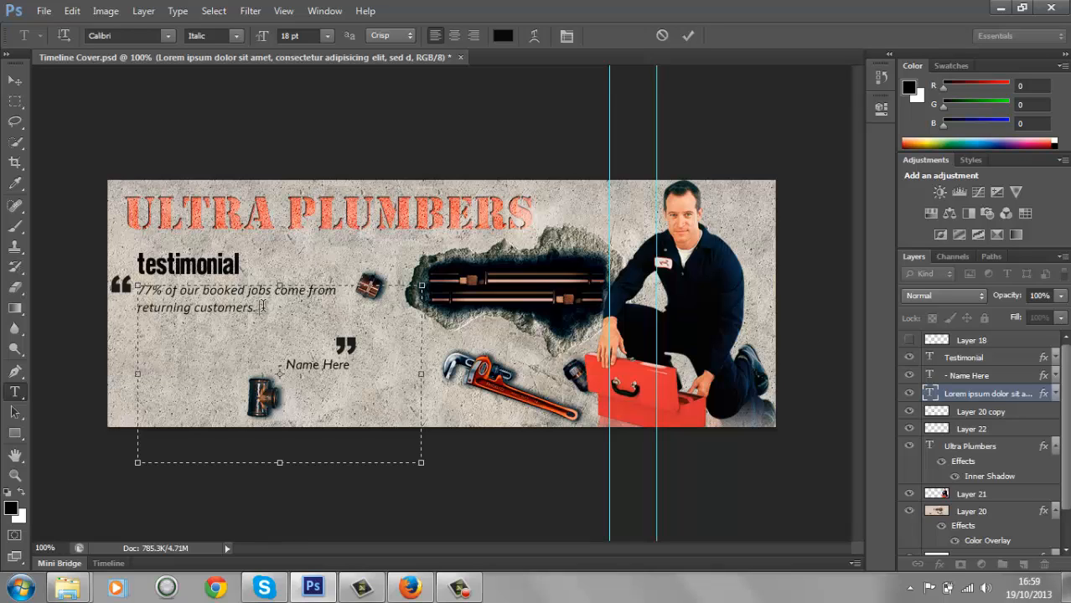
{"action": "type", "text": "best Plumbers"}
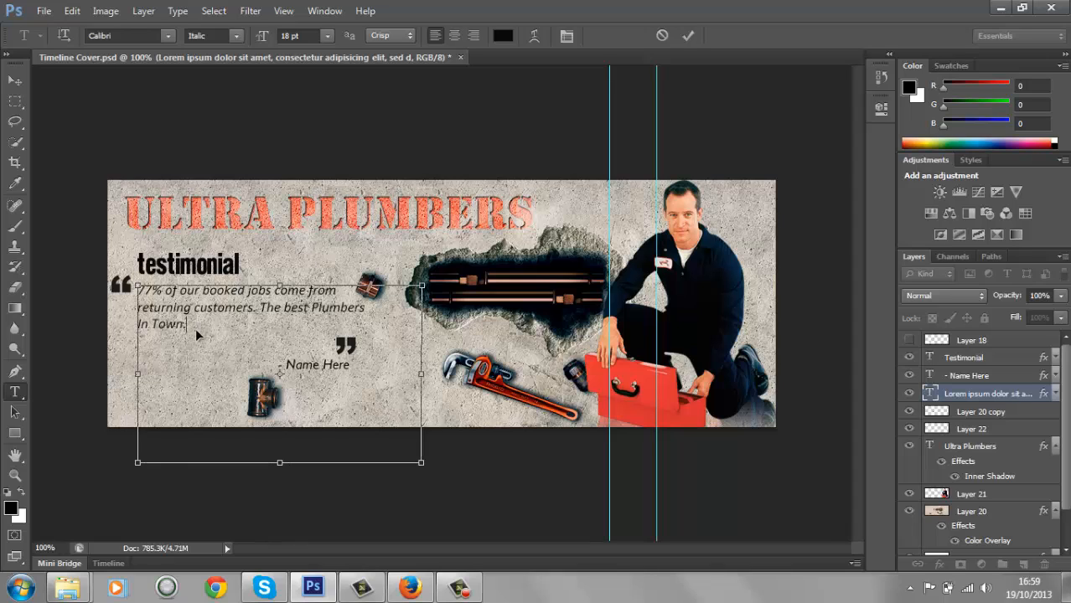
- Format the entire testimonial quote as Calibri Bold Italic at 20 pt
{"action": "key", "text": "ctrl+a"}
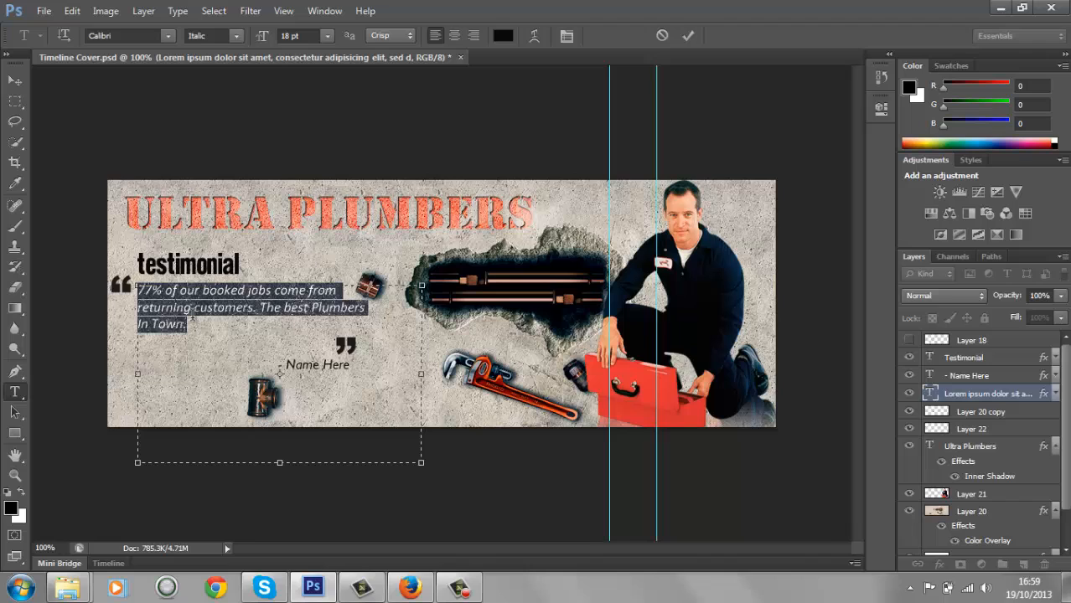
{"action": "left_click", "coordinate": [237, 36]}
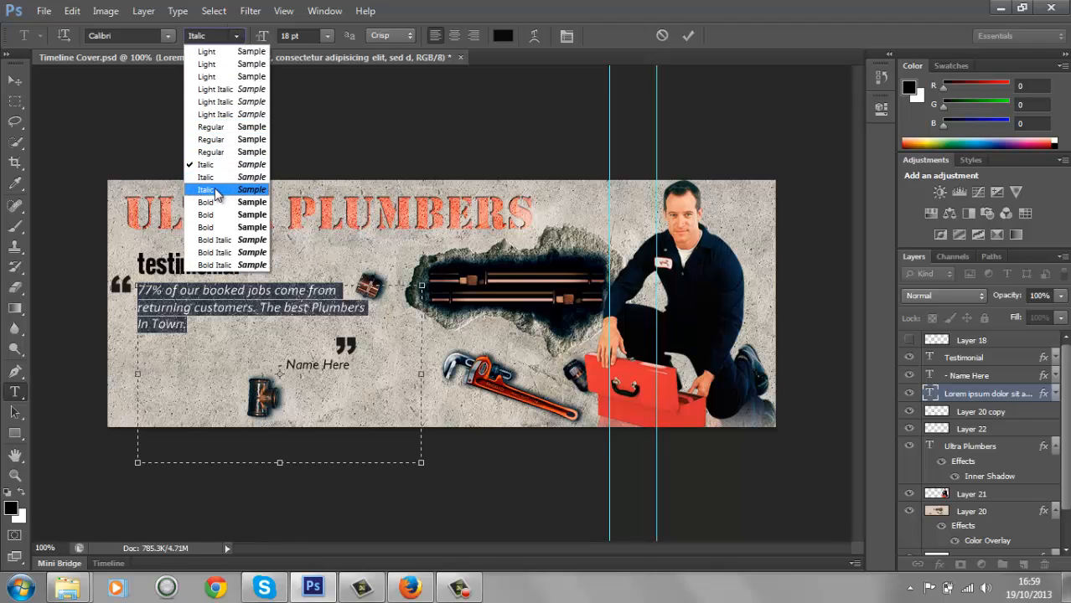
{"action": "left_click", "coordinate": [216, 242]}
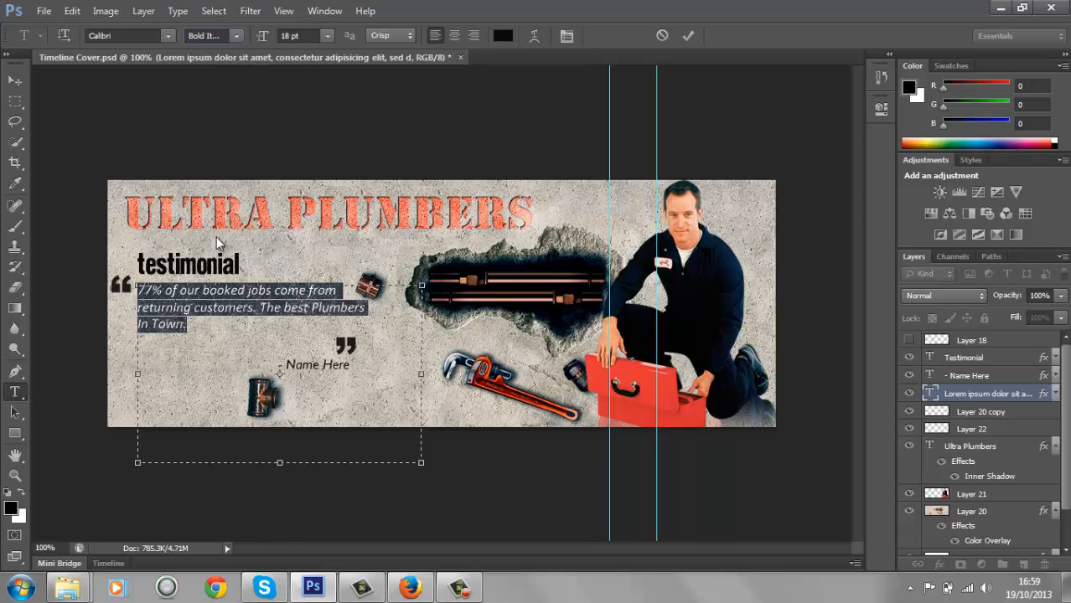
{"action": "left_click", "coordinate": [327, 37]}
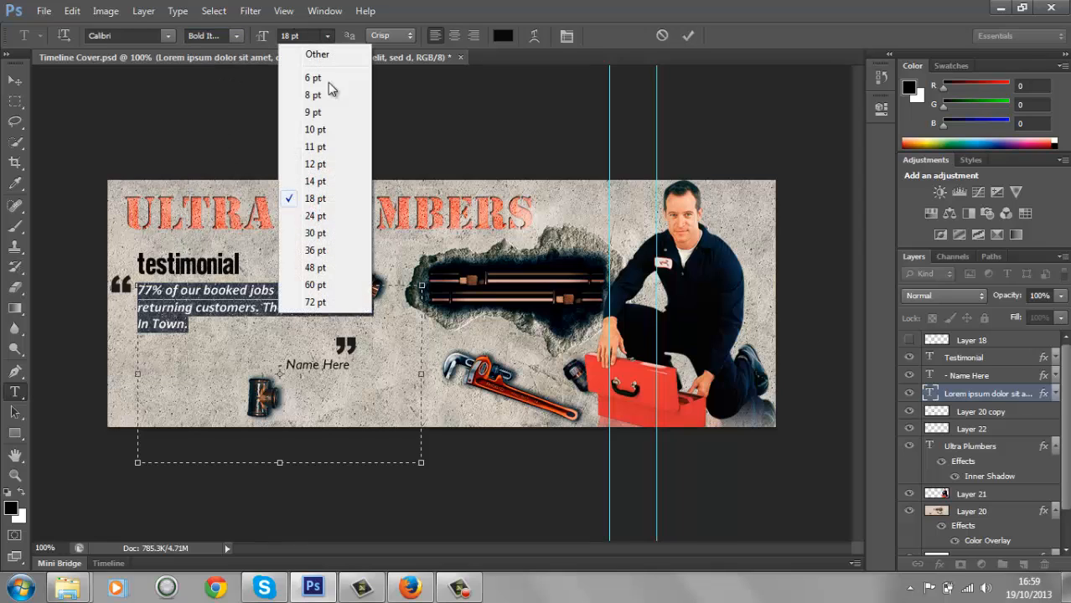
{"action": "left_click", "coordinate": [315, 217]}
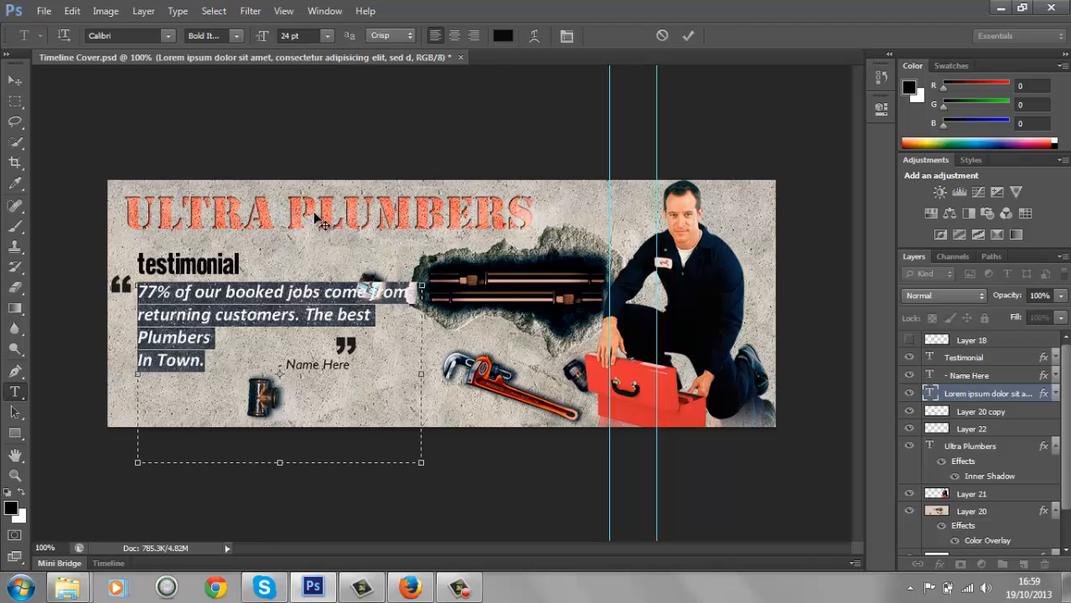
{"action": "left_click", "coordinate": [290, 35]}
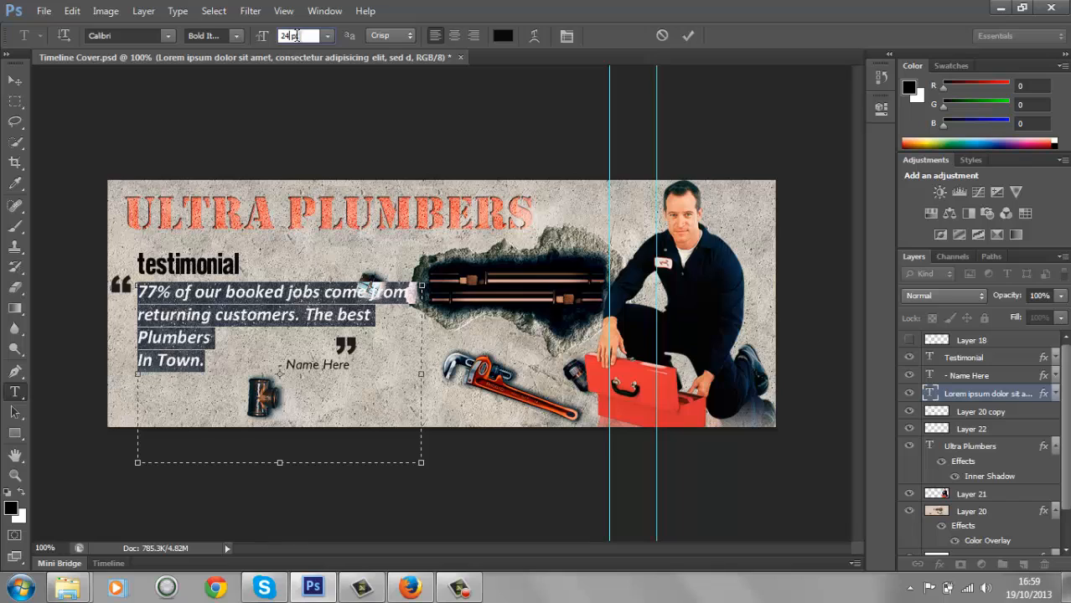
{"action": "type", "text": "20"}
{"action": "key", "text": "Return"}
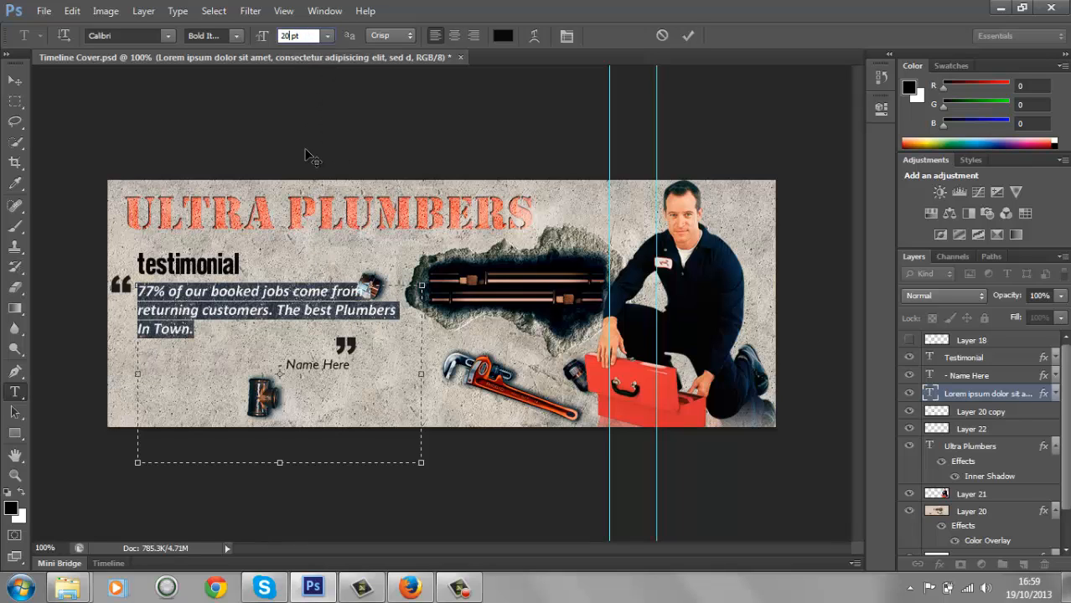
- Try to change the text color of the whole testimonial quote to white, hex ffffff
{"action": "left_click", "coordinate": [255, 320]}
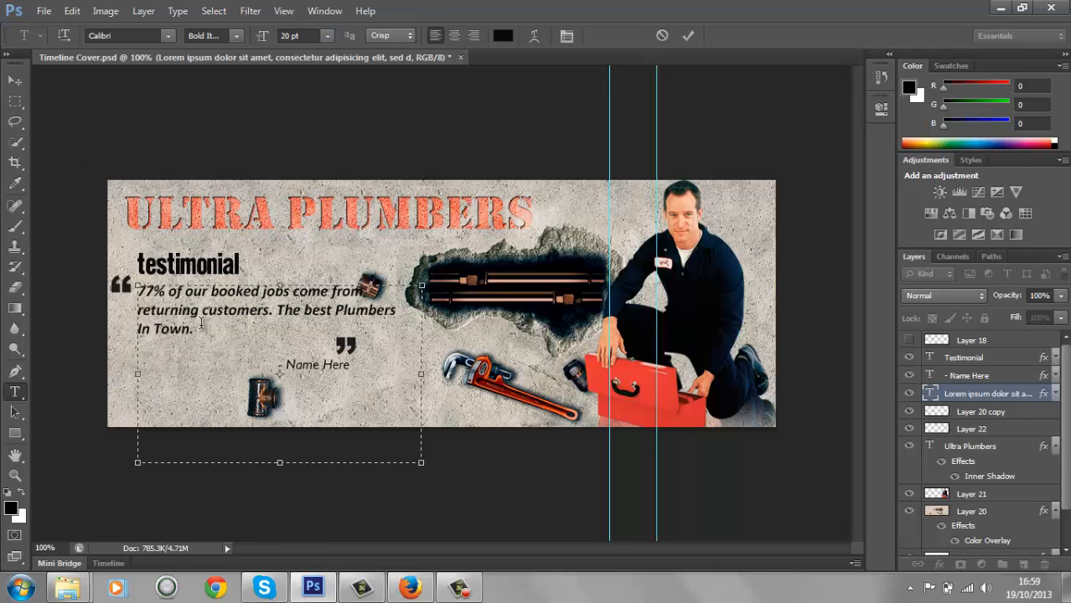
{"action": "left_click_drag", "start_coordinate": [198, 329], "coordinate": [136, 289]}
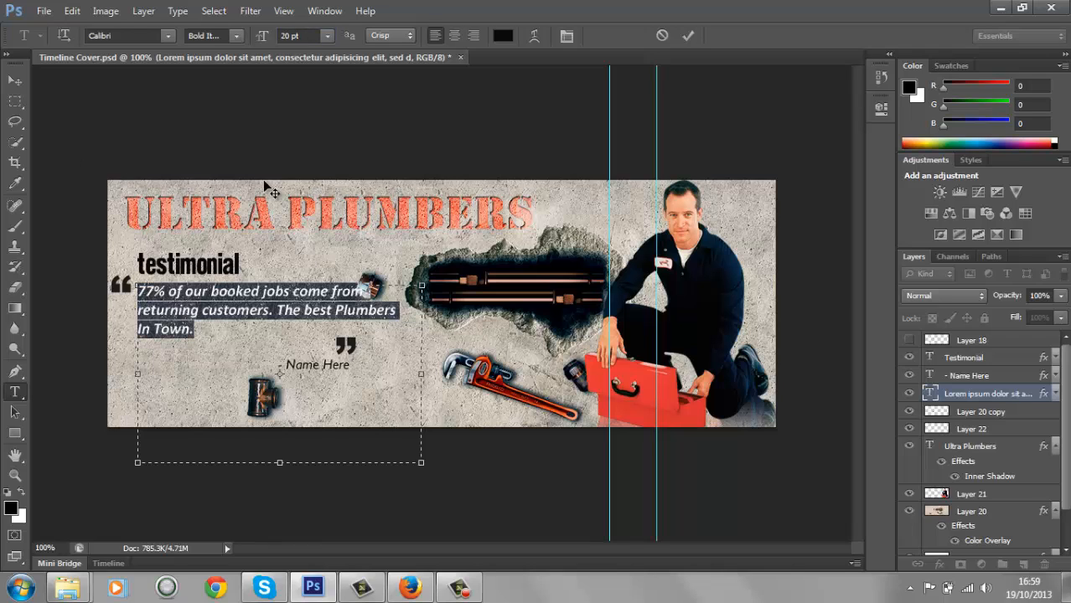
{"action": "left_click", "coordinate": [504, 37]}
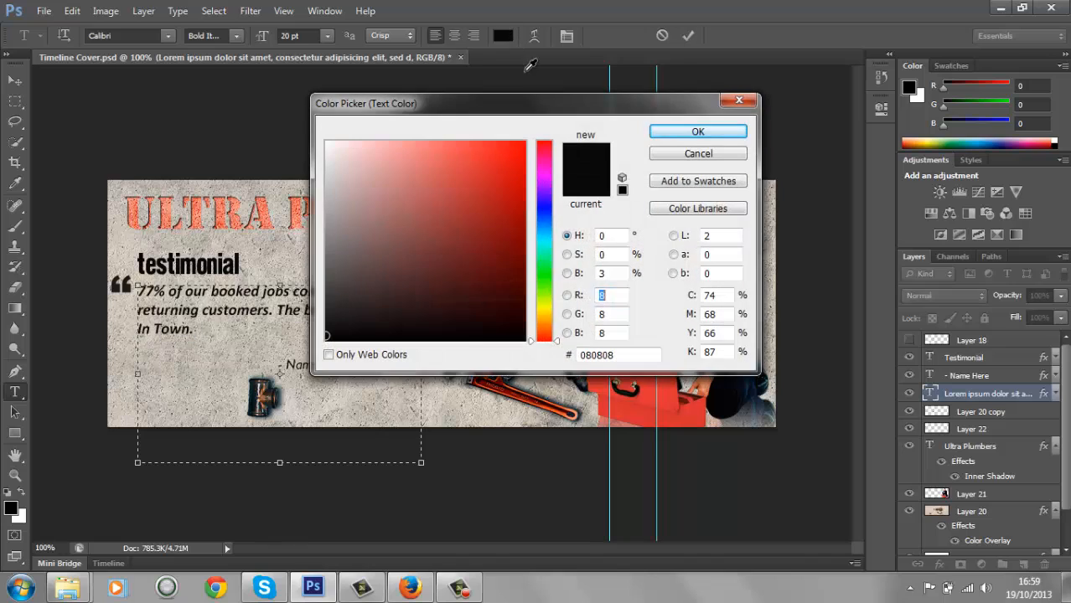
{"action": "left_click", "coordinate": [616, 355]}
{"action": "left_click_drag", "start_coordinate": [617, 355], "coordinate": [555, 356]}
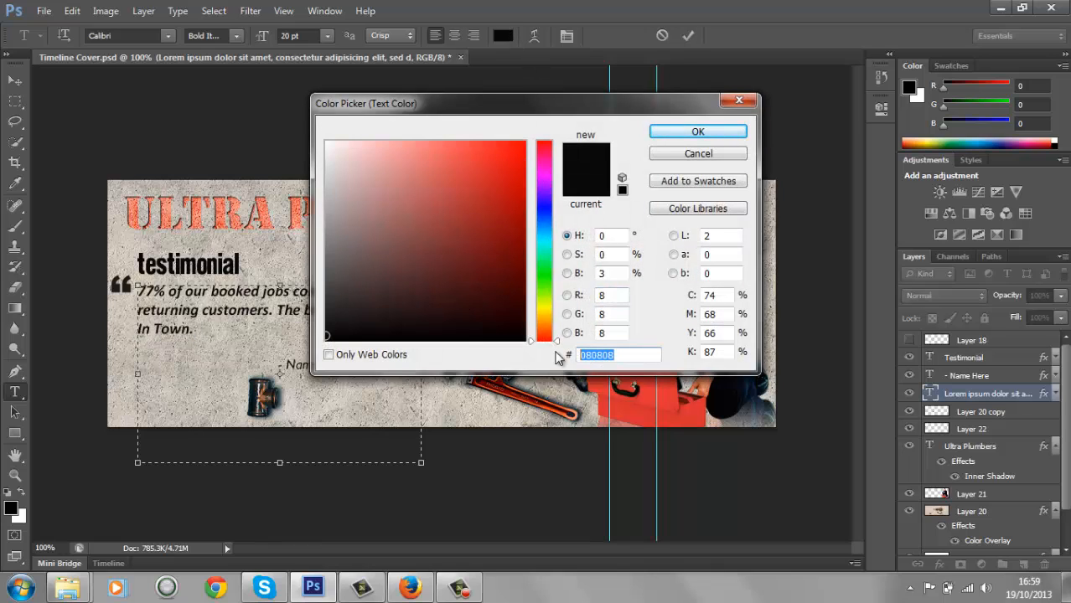
{"action": "type", "text": "ffffff"}
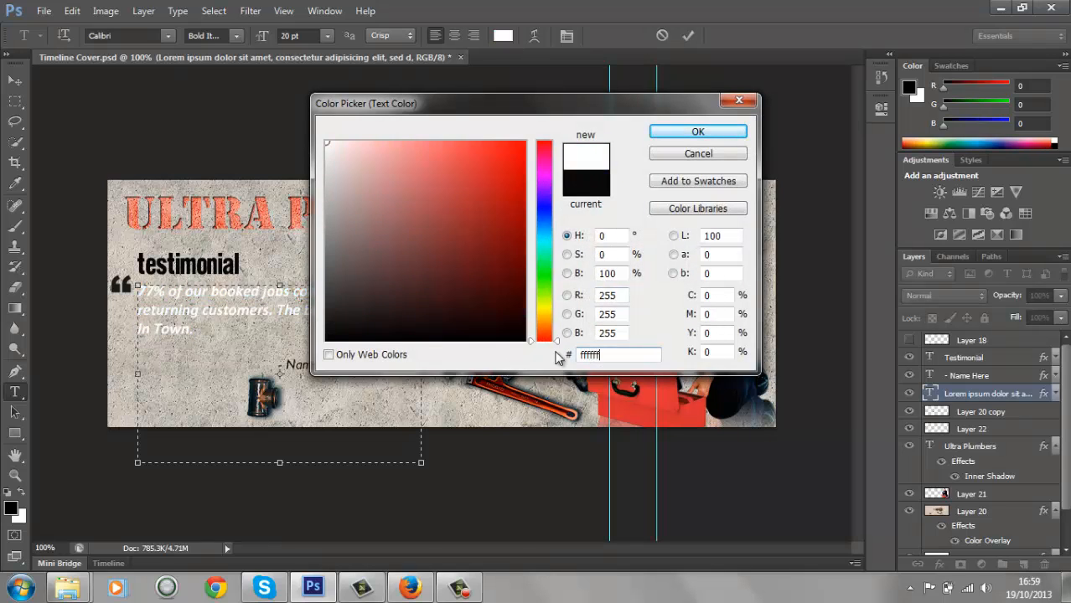
{"action": "left_click", "coordinate": [700, 134]}
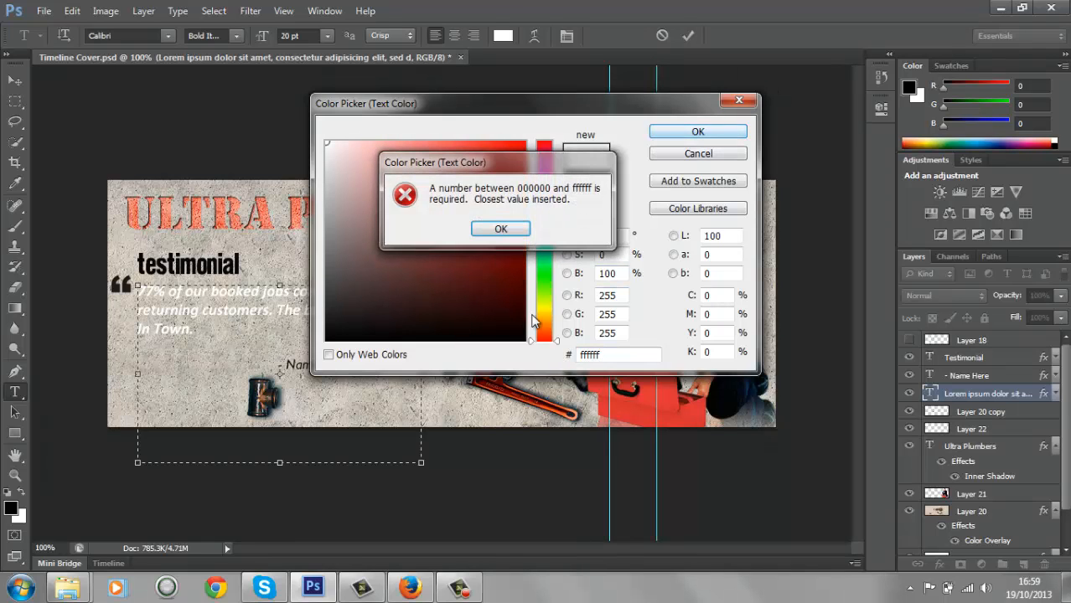
{"action": "left_click", "coordinate": [500, 229]}
{"action": "left_click", "coordinate": [608, 354]}
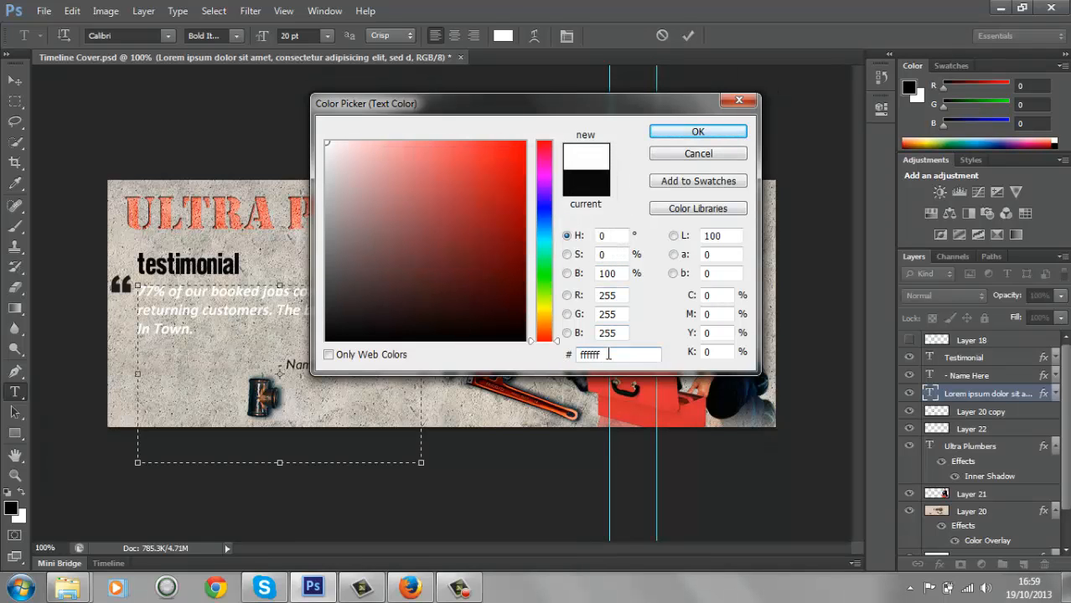
{"action": "key", "text": "BackSpace"}
{"action": "key", "text": "Return"}
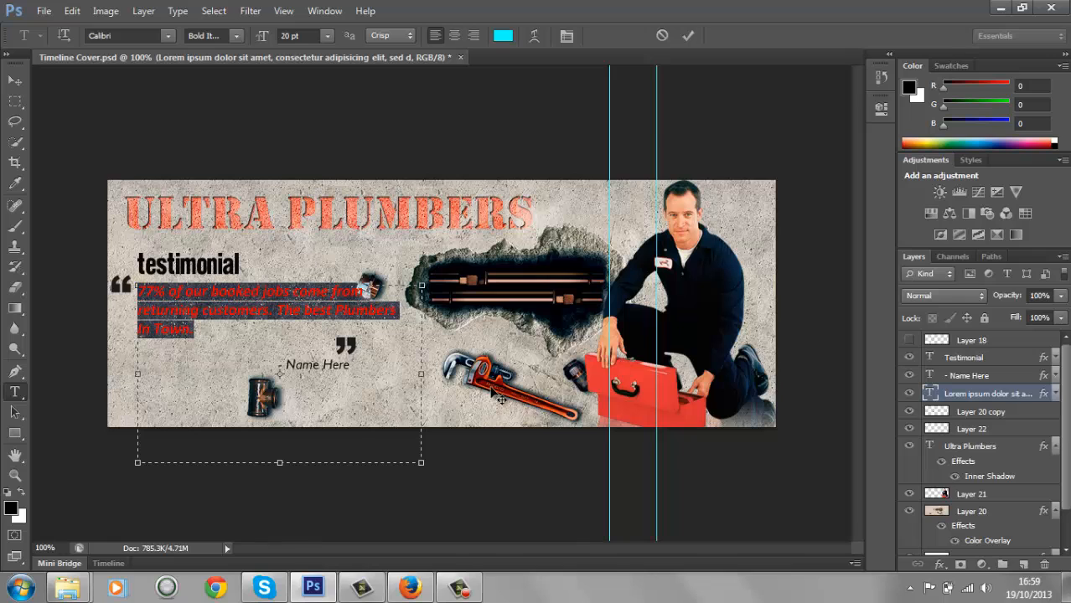
- Reselect the entire testimonial quote and recolor it pure white
{"action": "left_click", "coordinate": [402, 392]}
{"action": "left_click_drag", "start_coordinate": [192, 329], "coordinate": [116, 285]}
{"action": "left_click", "coordinate": [500, 40]}
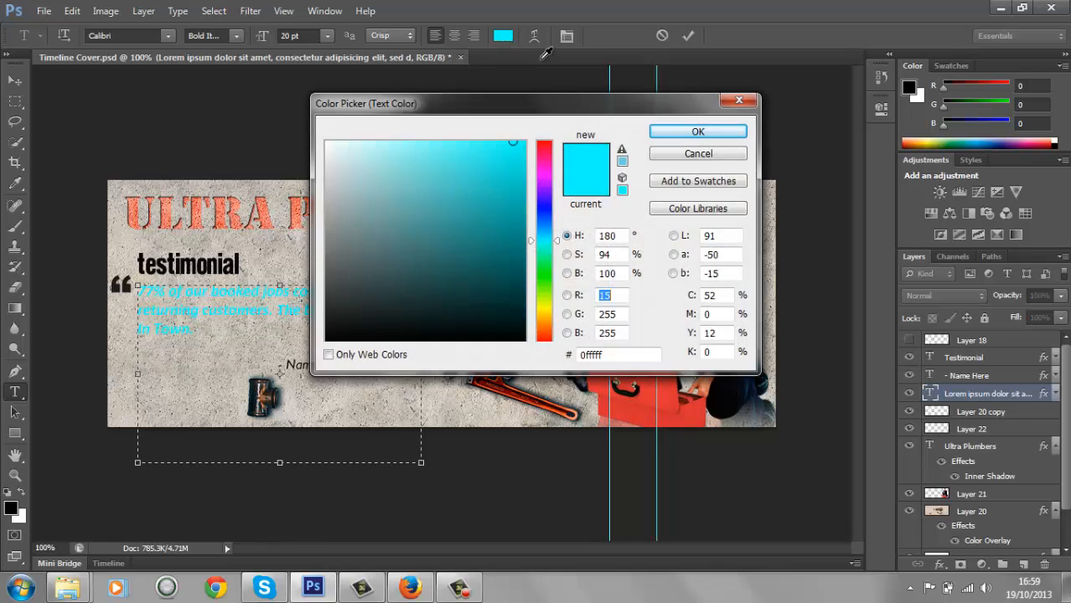
{"action": "left_click_drag", "start_coordinate": [510, 142], "coordinate": [313, 139]}
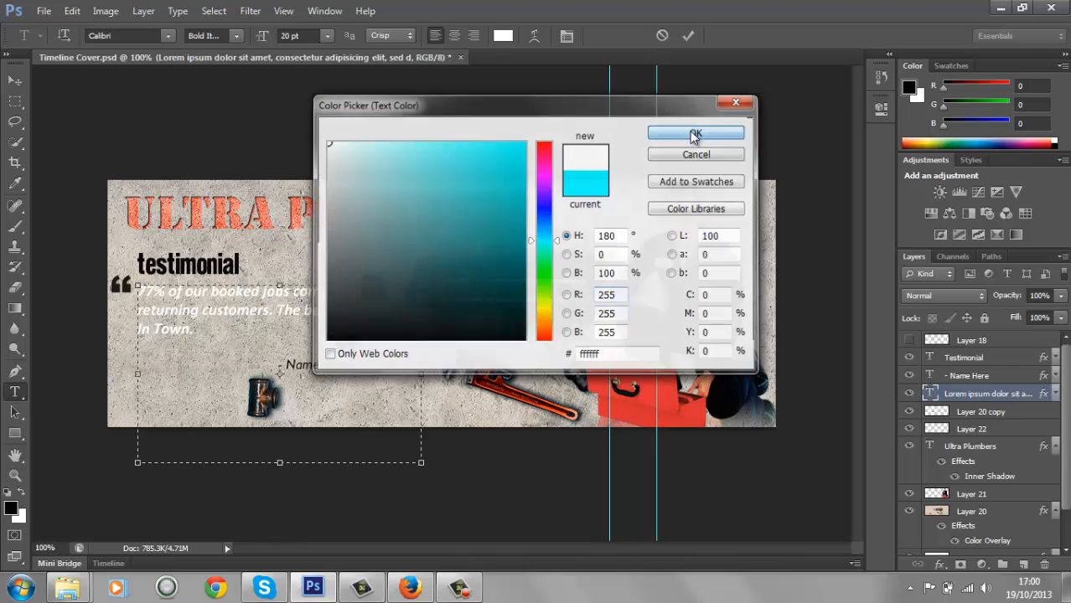
{"action": "left_click", "coordinate": [696, 133]}
- Move the testimonial quote slightly down to leave a gap beneath the testimonial heading
{"action": "left_click", "coordinate": [16, 83]}
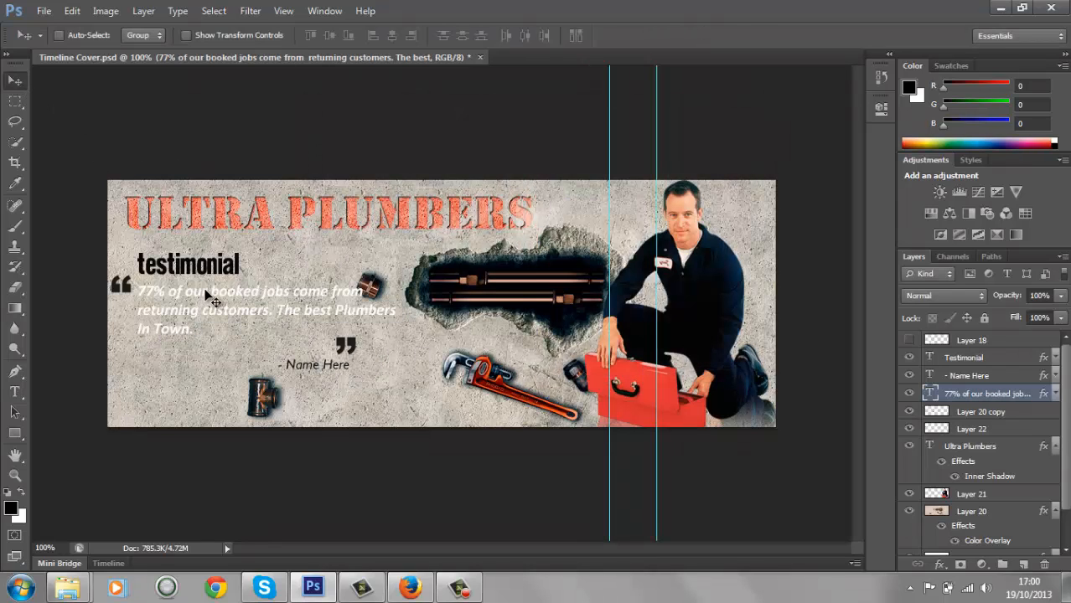
{"action": "left_click_drag", "start_coordinate": [205, 292], "coordinate": [207, 308]}
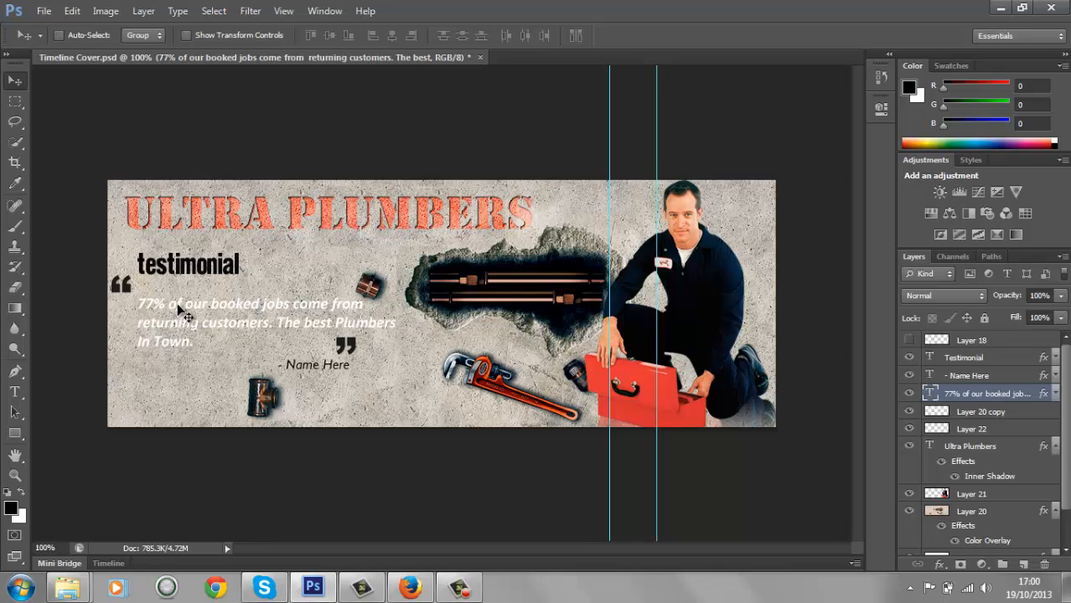
- Recolor the entire testimonial quote to pure black, hex 000000, and commit the text
{"action": "left_click", "coordinate": [15, 391]}
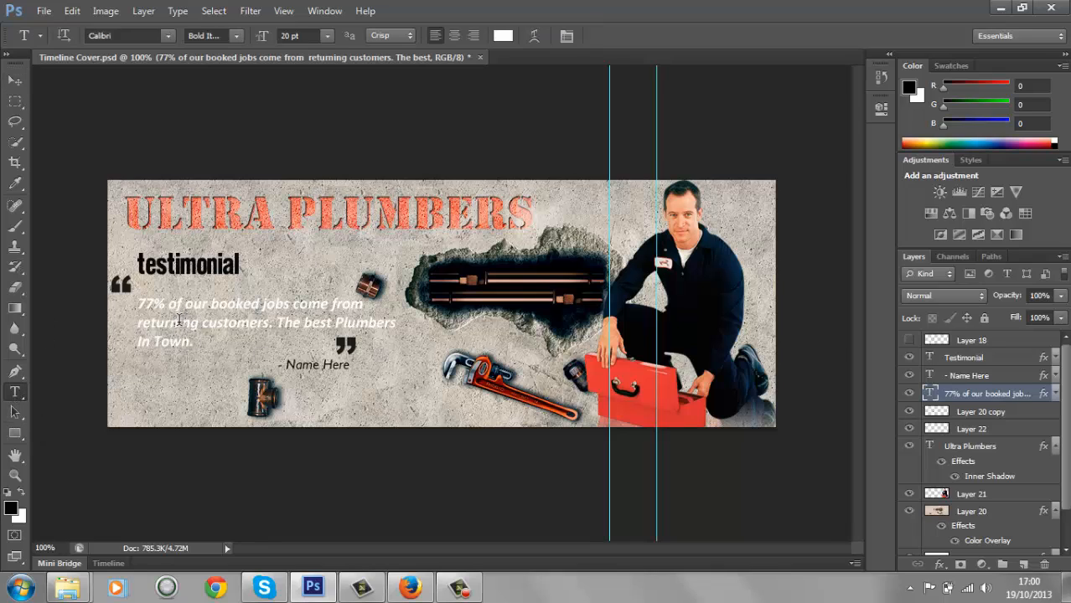
{"action": "left_click", "coordinate": [179, 319]}
{"action": "key", "text": "ctrl+a"}
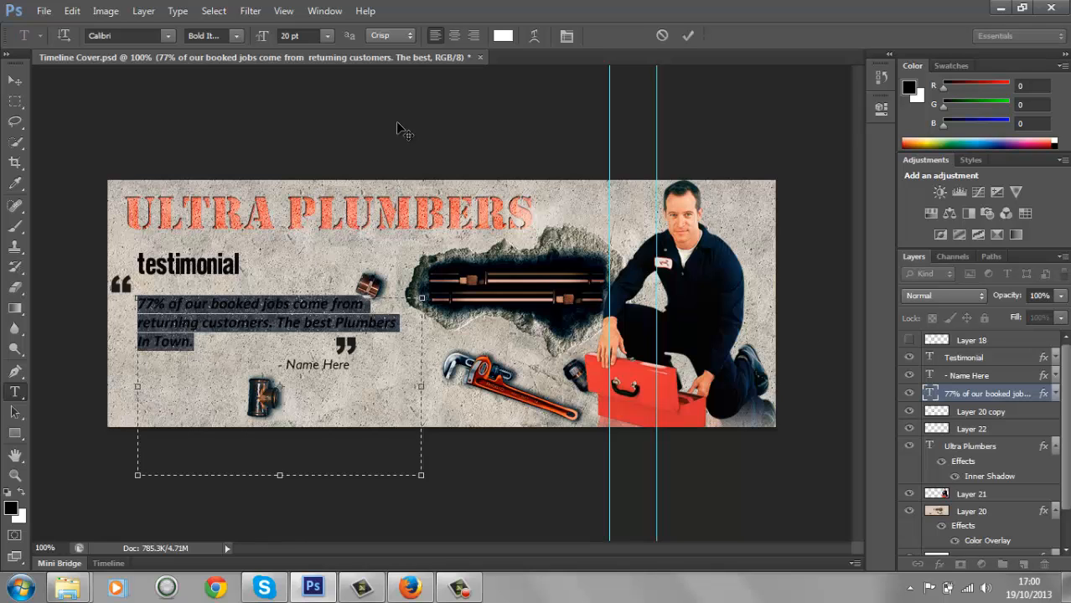
{"action": "left_click", "coordinate": [503, 35]}
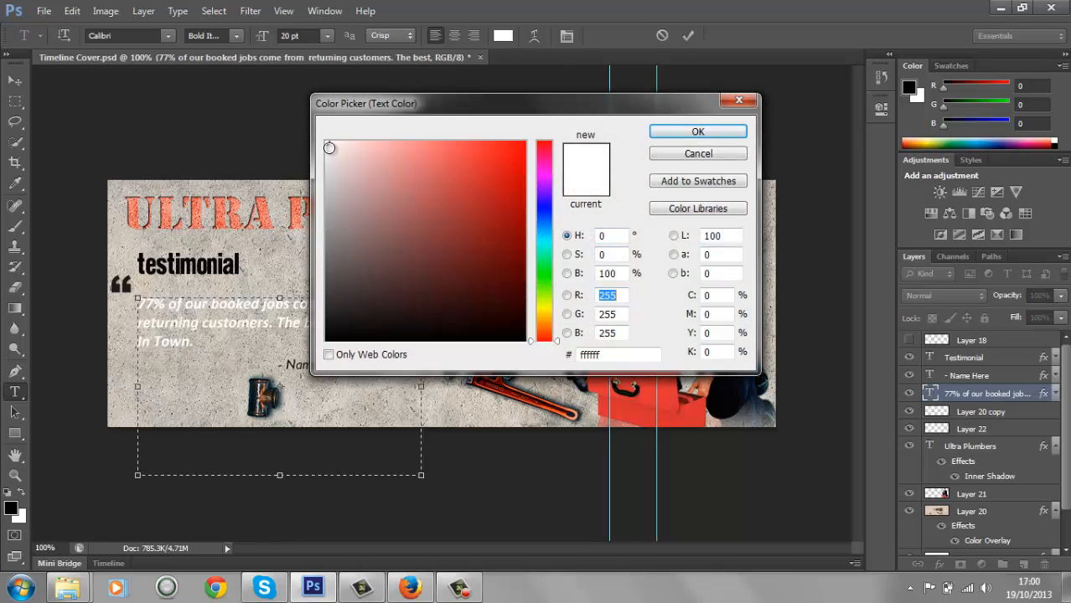
{"action": "left_click", "coordinate": [331, 335]}
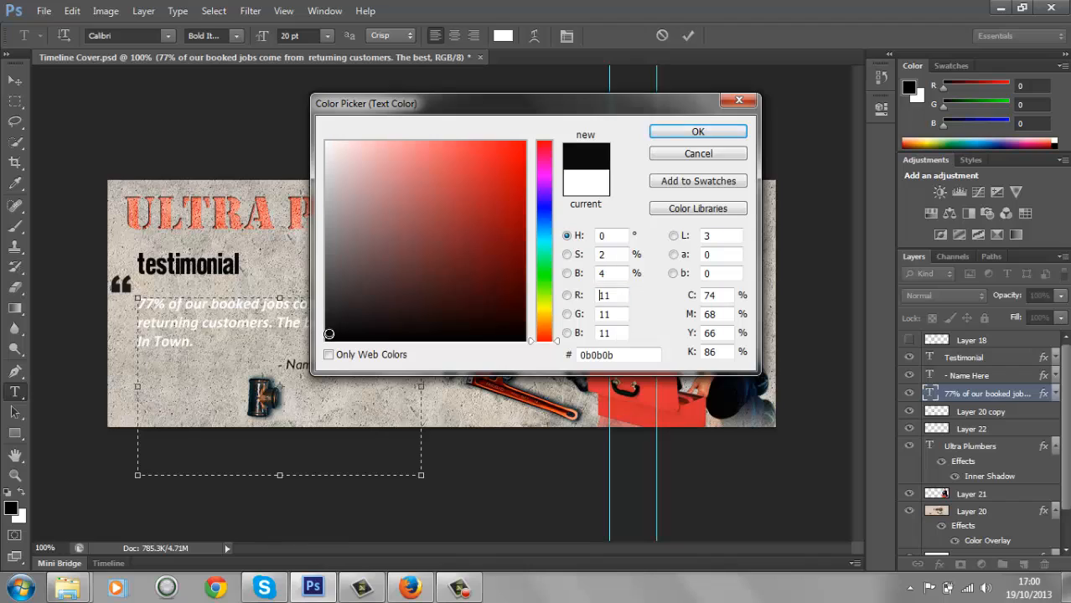
{"action": "left_click", "coordinate": [331, 338]}
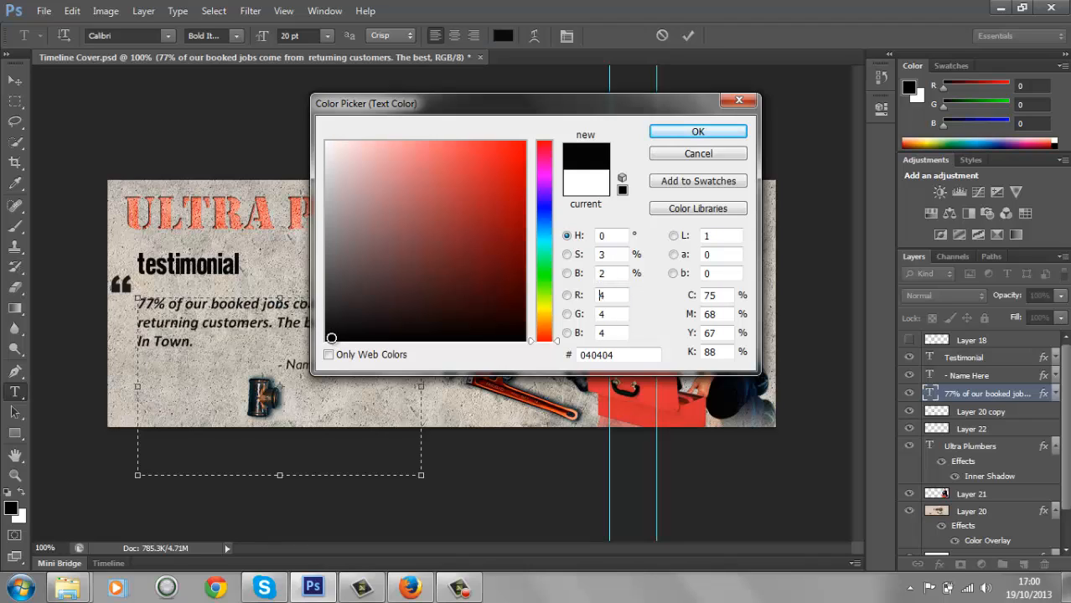
{"action": "left_click_drag", "start_coordinate": [331, 338], "coordinate": [326, 339]}
{"action": "left_click", "coordinate": [326, 341]}
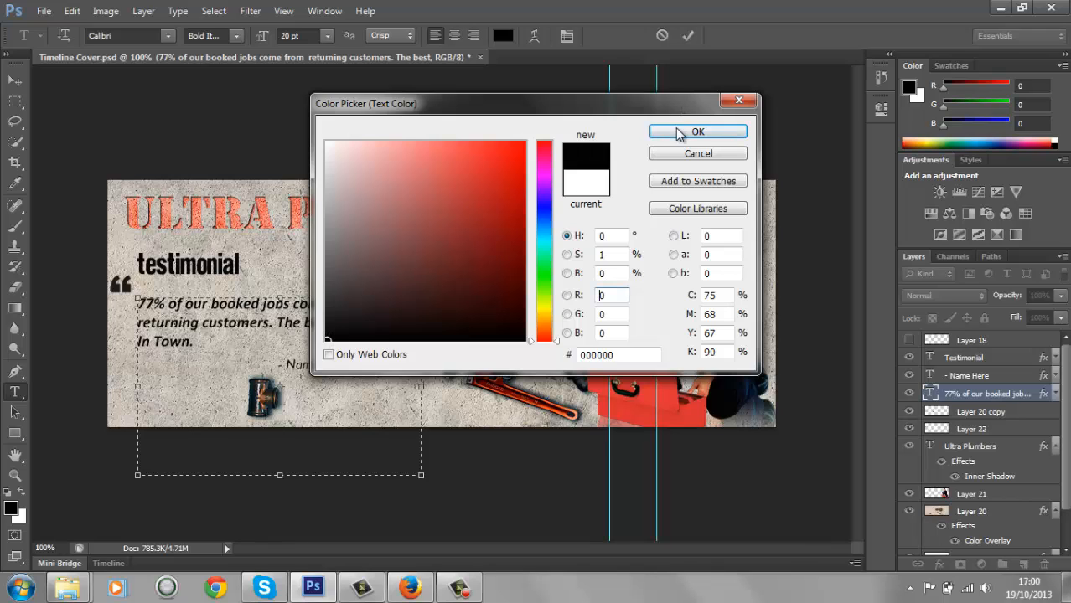
{"action": "left_click", "coordinate": [677, 137]}
{"action": "left_click", "coordinate": [14, 80]}
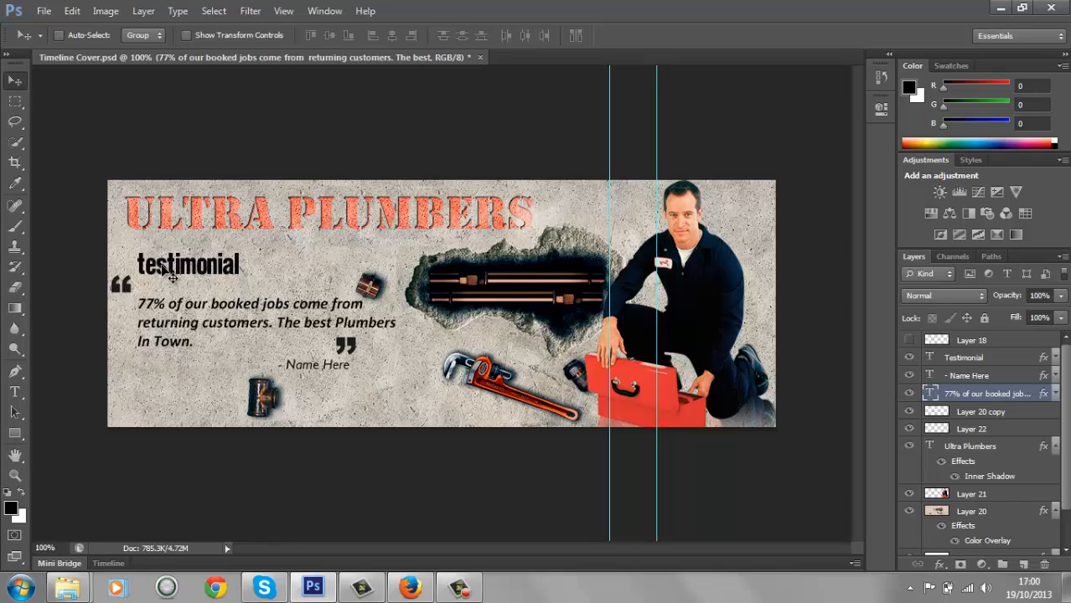
- Change the heading above the quote to "Customer Testimonial" and commit the text
{"action": "left_click", "coordinate": [17, 394]}
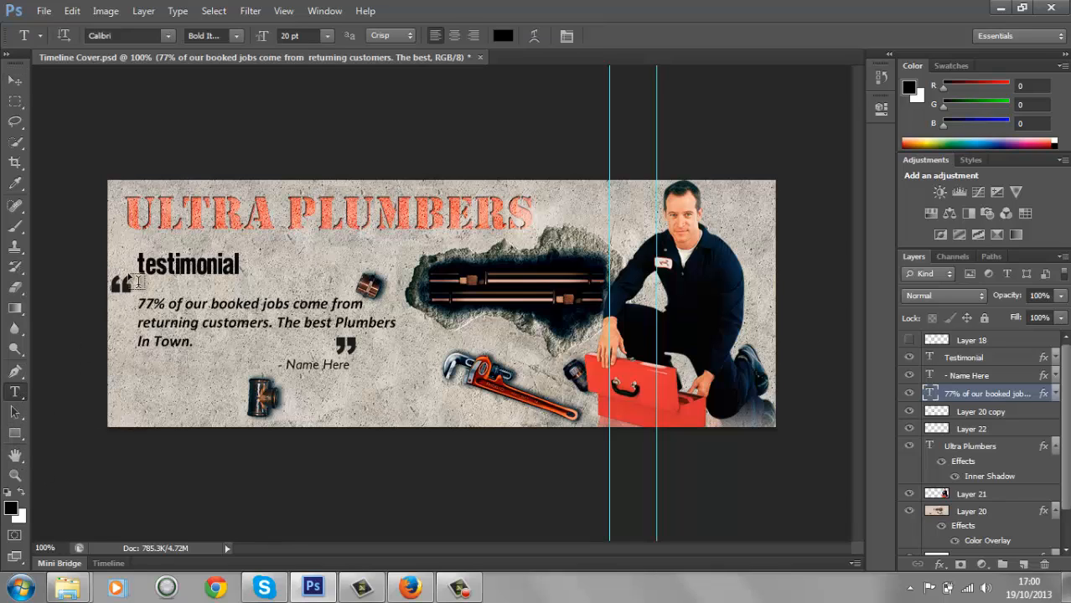
{"action": "left_click", "coordinate": [146, 265]}
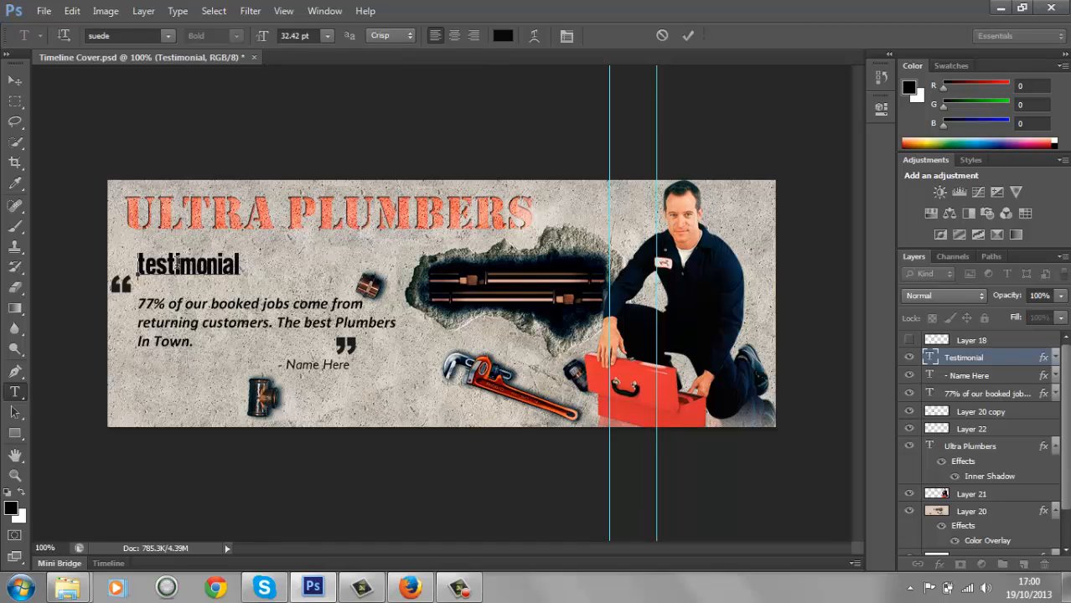
{"action": "key", "text": "Delete"}
{"action": "type", "text": "t"}
{"action": "type", "text": "cusr"}
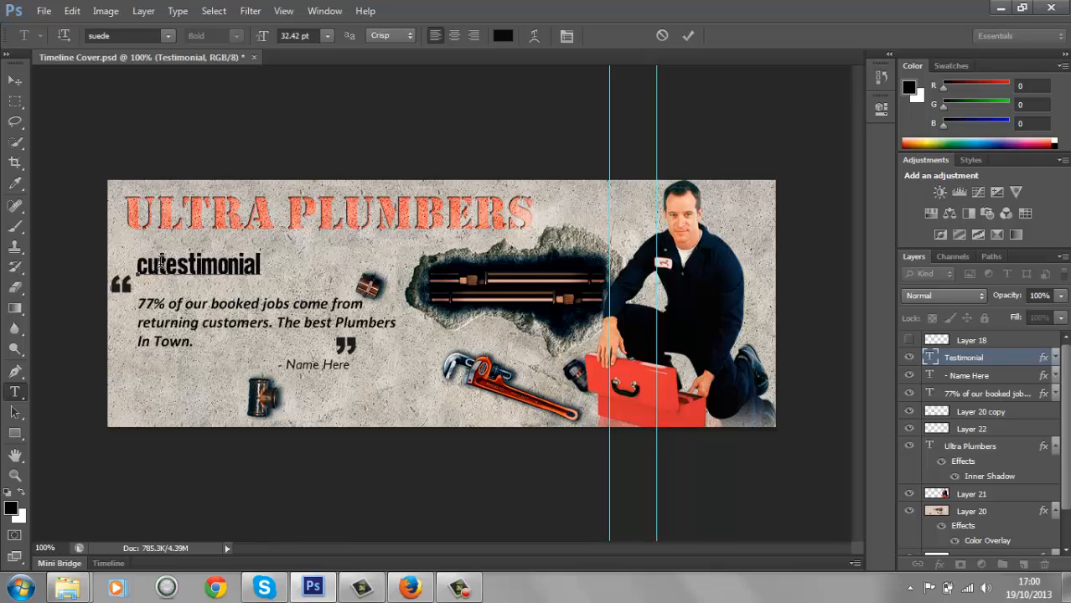
{"action": "type", "text": "omer"}
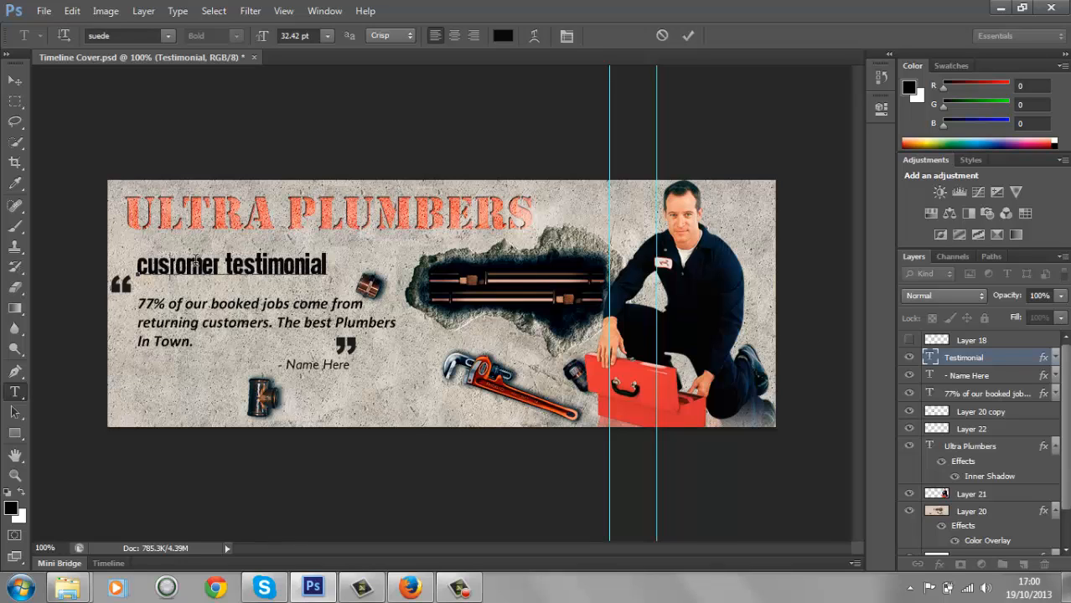
{"action": "key", "text": "BackSpace"}
{"action": "type", "text": "t"}
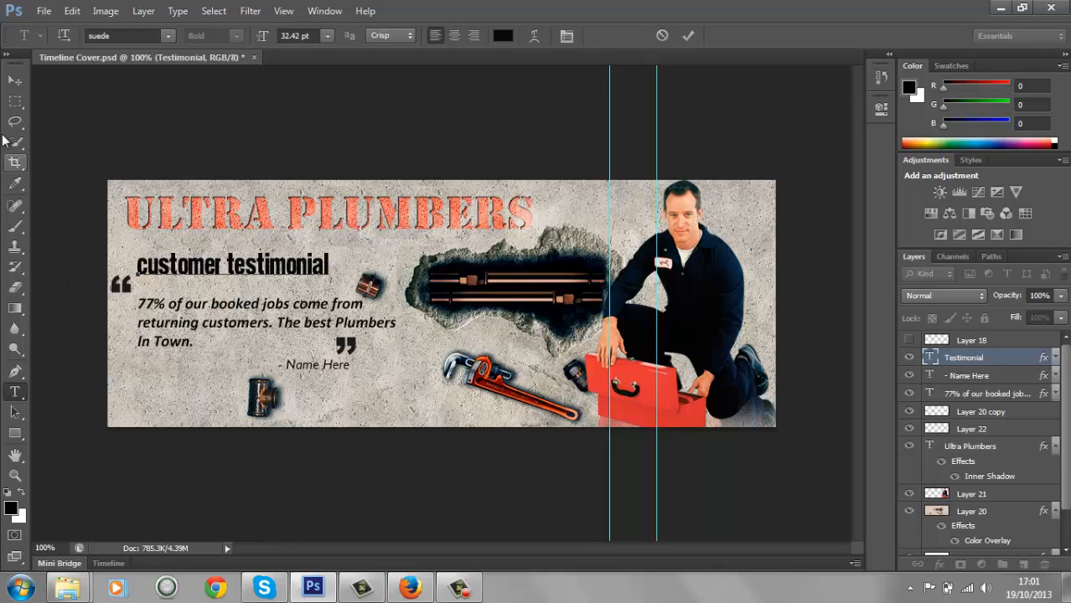
{"action": "left_click", "coordinate": [15, 81]}
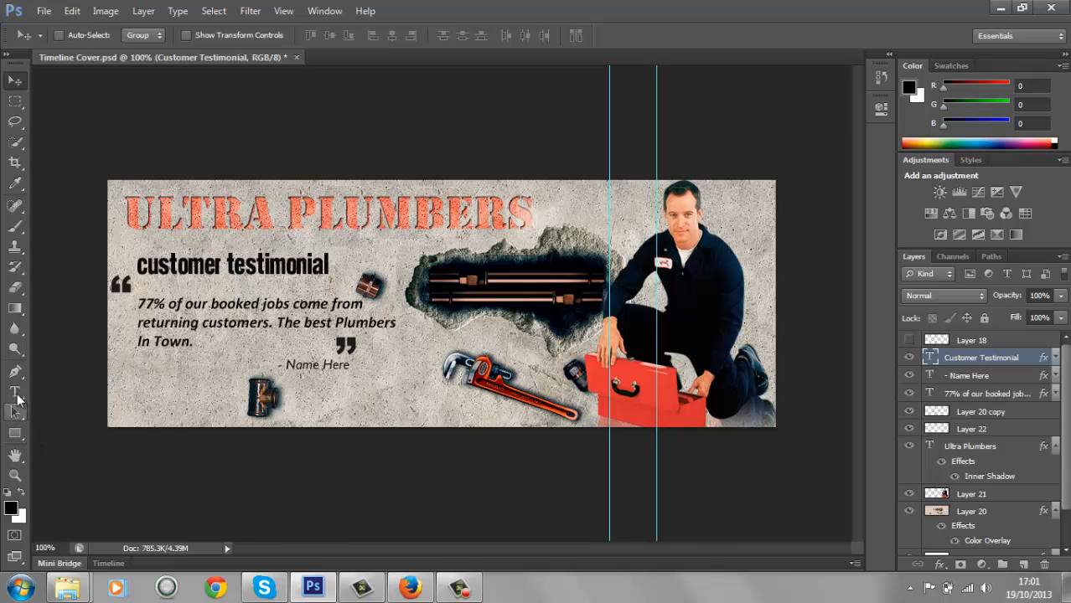
- Replace the "Name Here" placeholder below the quote with the customer's first name and last initial
{"action": "left_click", "coordinate": [15, 392]}
{"action": "left_click", "coordinate": [298, 368]}
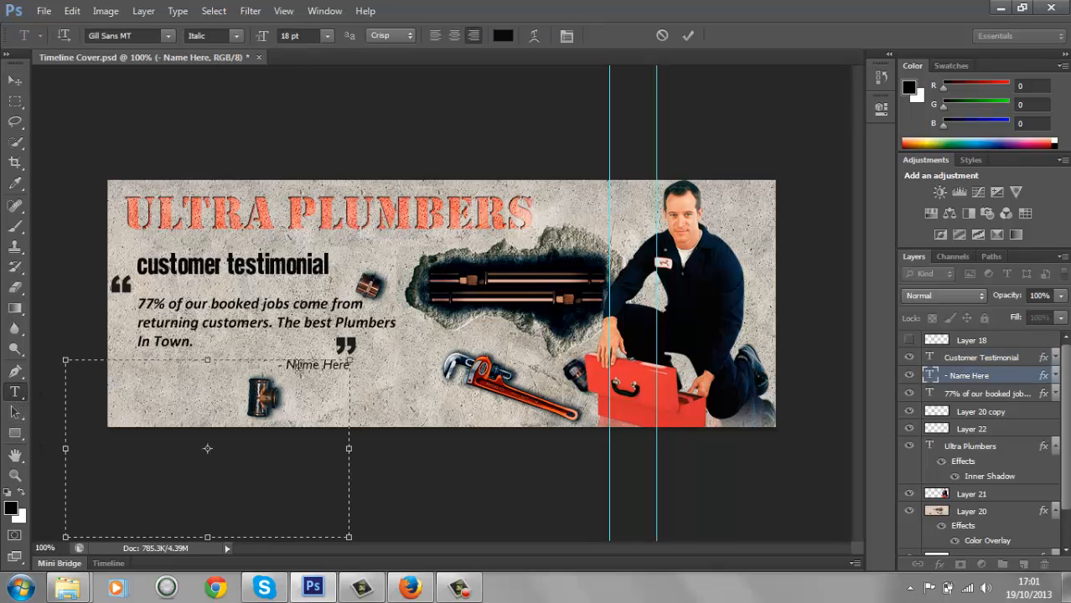
{"action": "left_click_drag", "start_coordinate": [286, 366], "coordinate": [348, 367]}
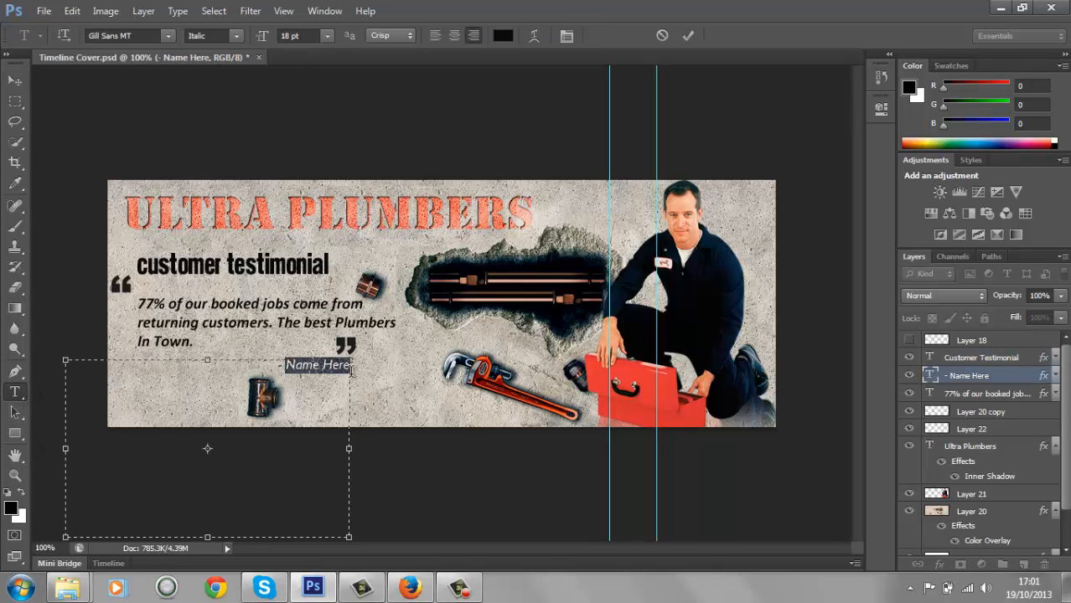
{"action": "type", "text": "Joshua"}
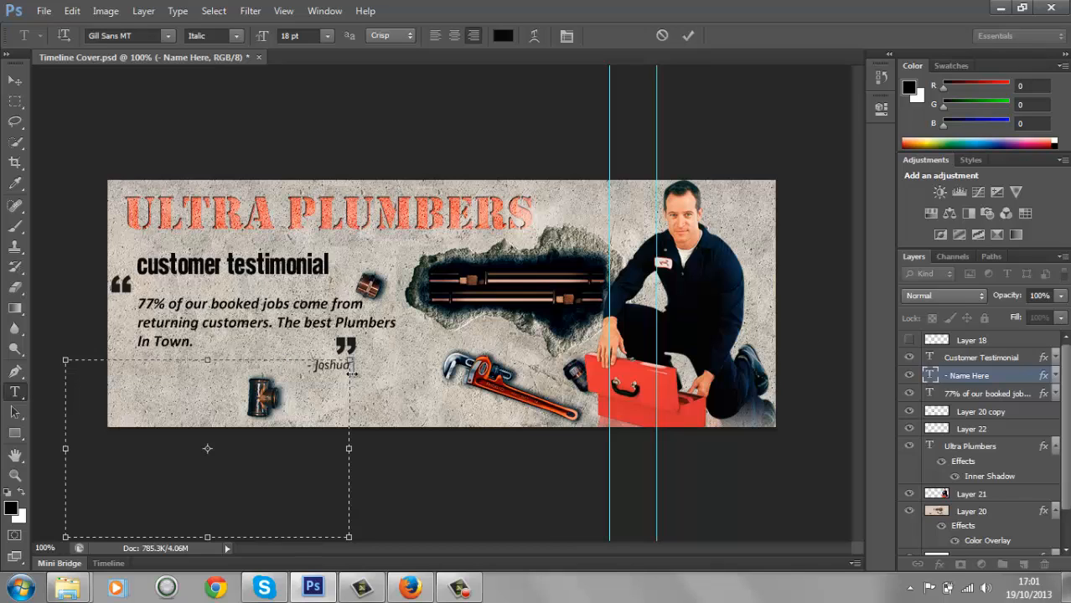
{"action": "type", "text": " K"}
- Format the customer's name below the quote as Bold Italic at 20 pt and commit the text
{"action": "left_click_drag", "start_coordinate": [302, 366], "coordinate": [353, 367]}
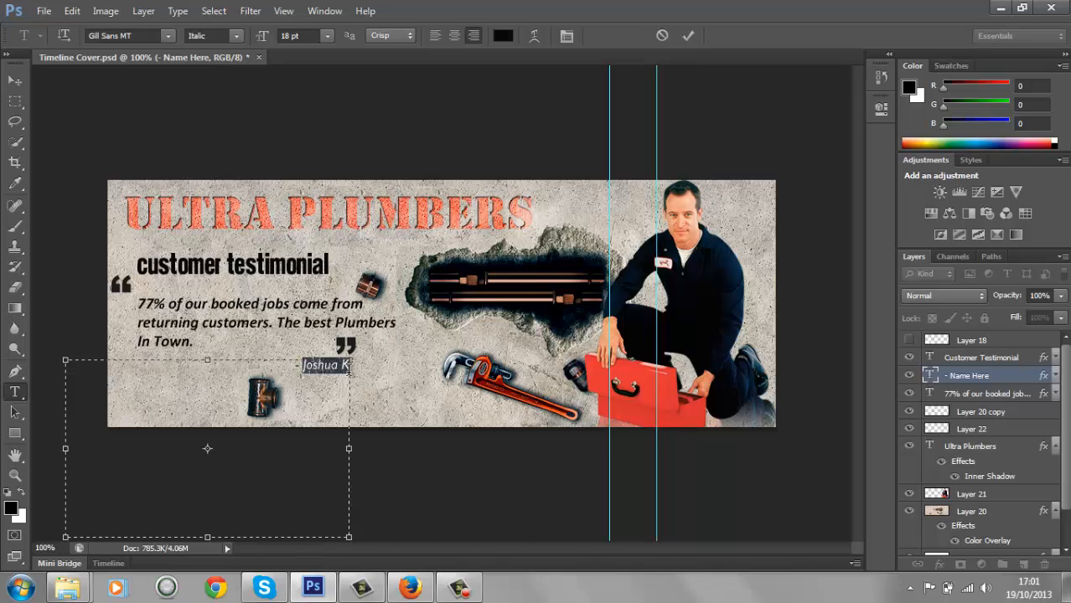
{"action": "left_click", "coordinate": [237, 35]}
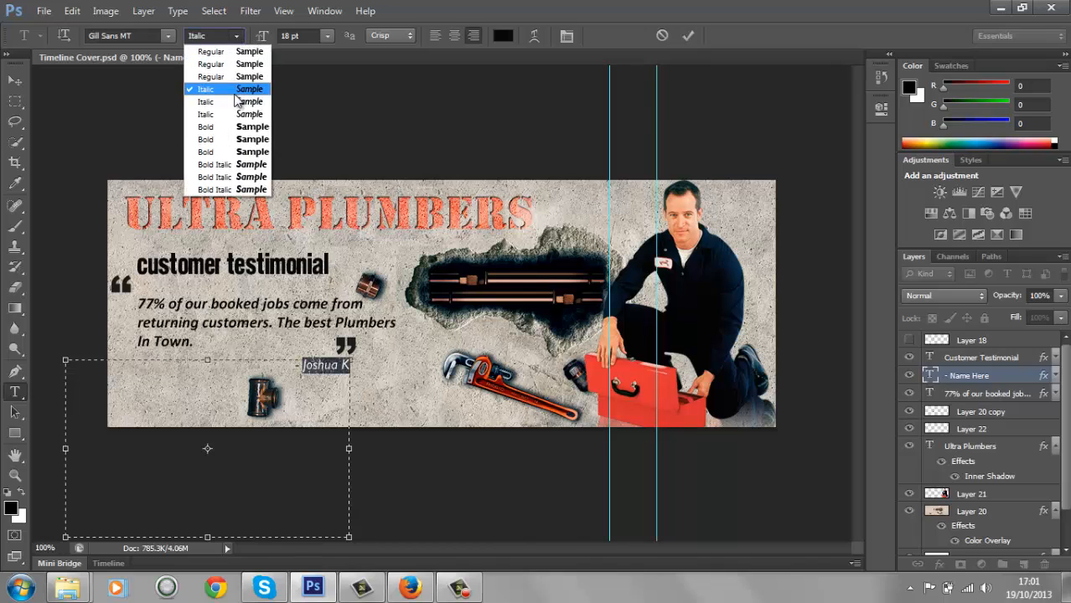
{"action": "left_click", "coordinate": [232, 166]}
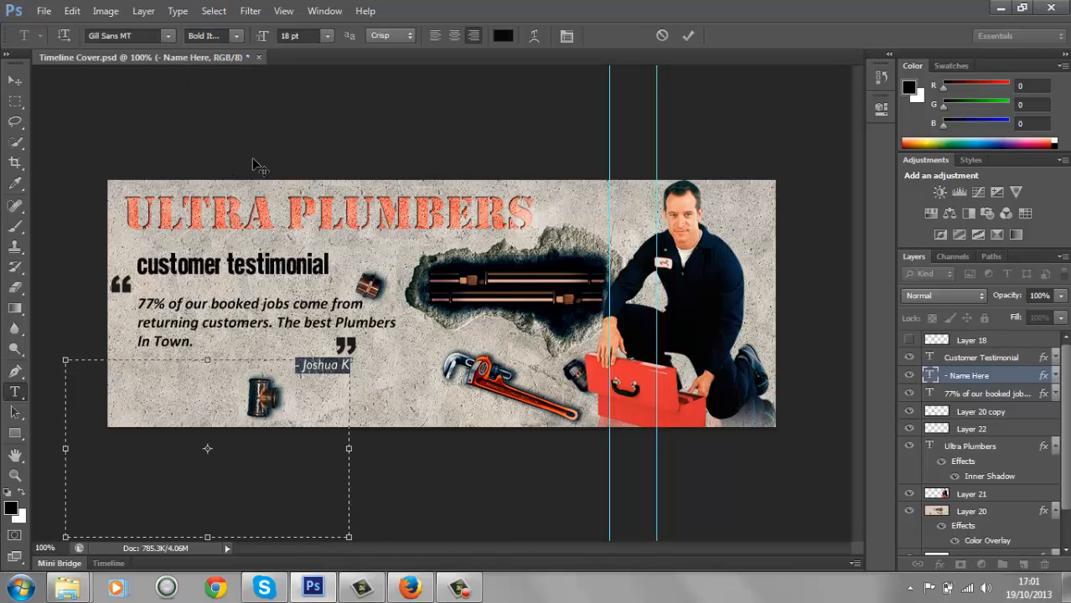
{"action": "left_click", "coordinate": [327, 36]}
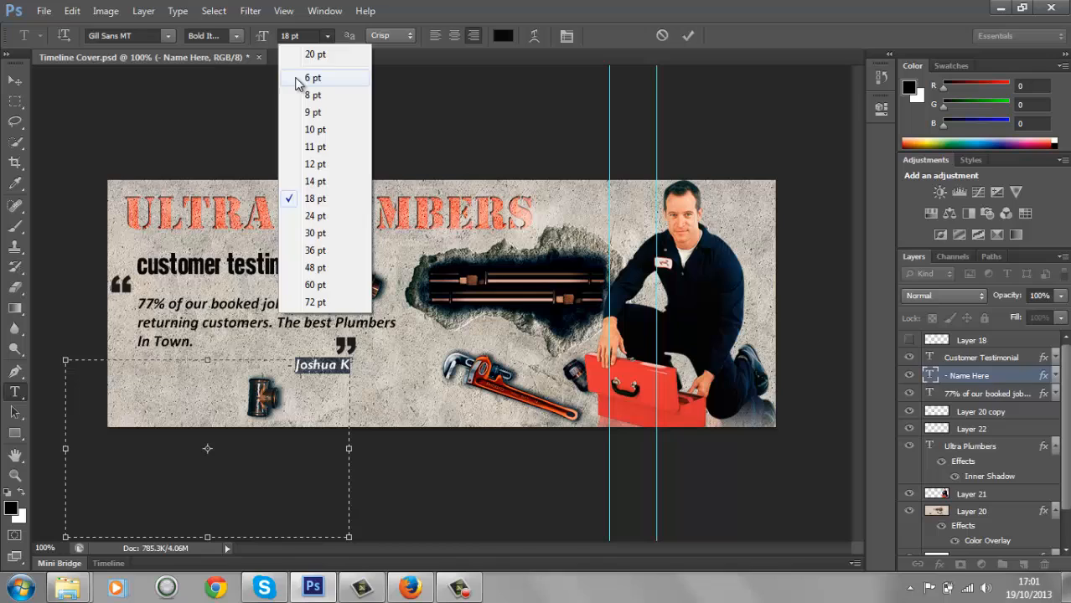
{"action": "left_click", "coordinate": [289, 35]}
{"action": "left_click", "coordinate": [289, 35]}
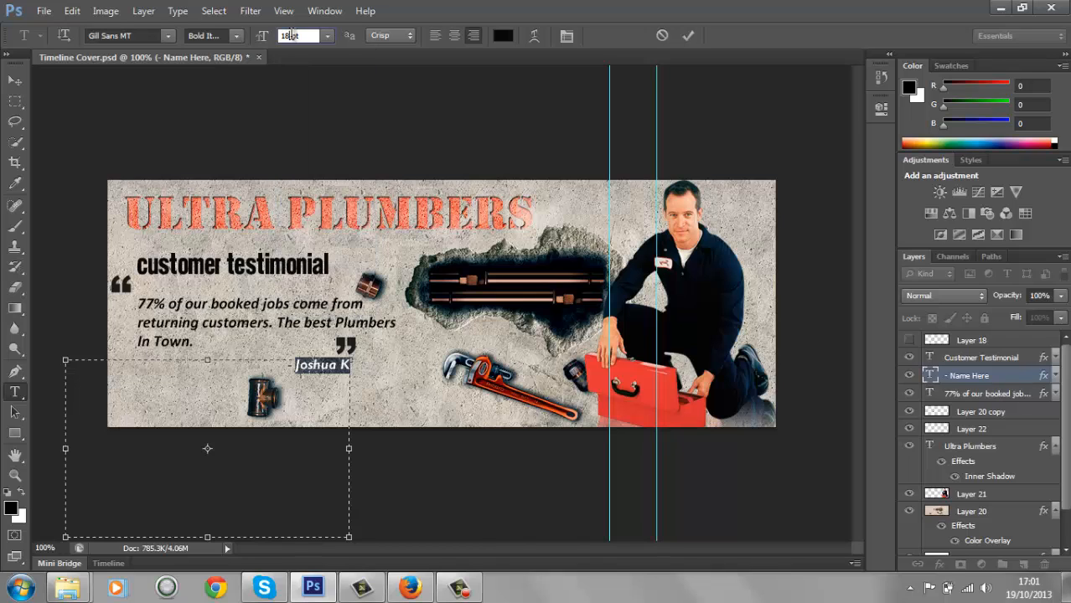
{"action": "key", "text": "Up"}
{"action": "key", "text": "Up"}
{"action": "key", "text": "Return"}
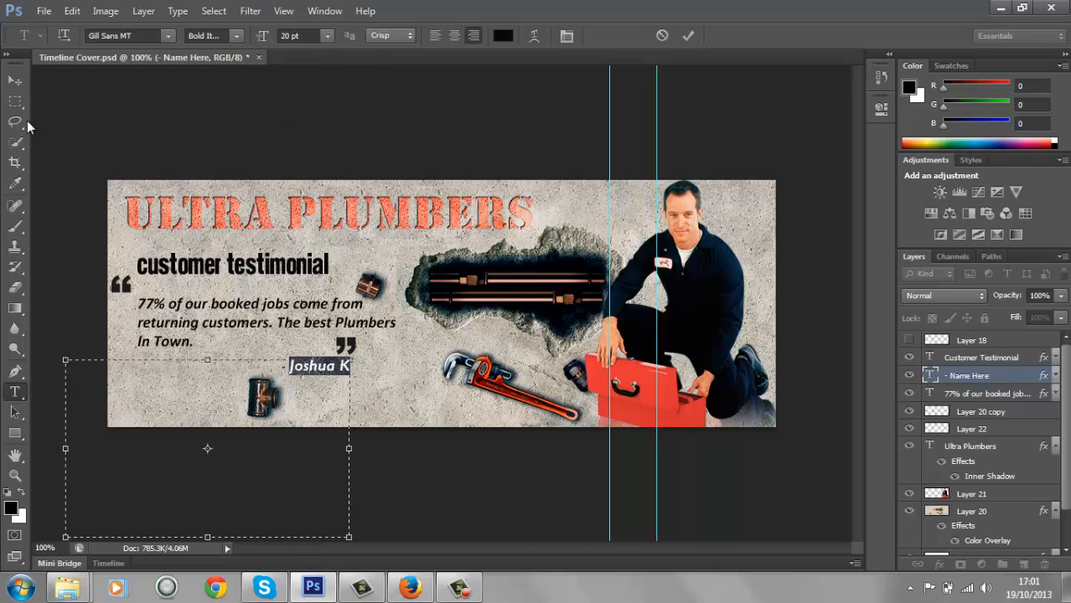
{"action": "left_click", "coordinate": [13, 82]}
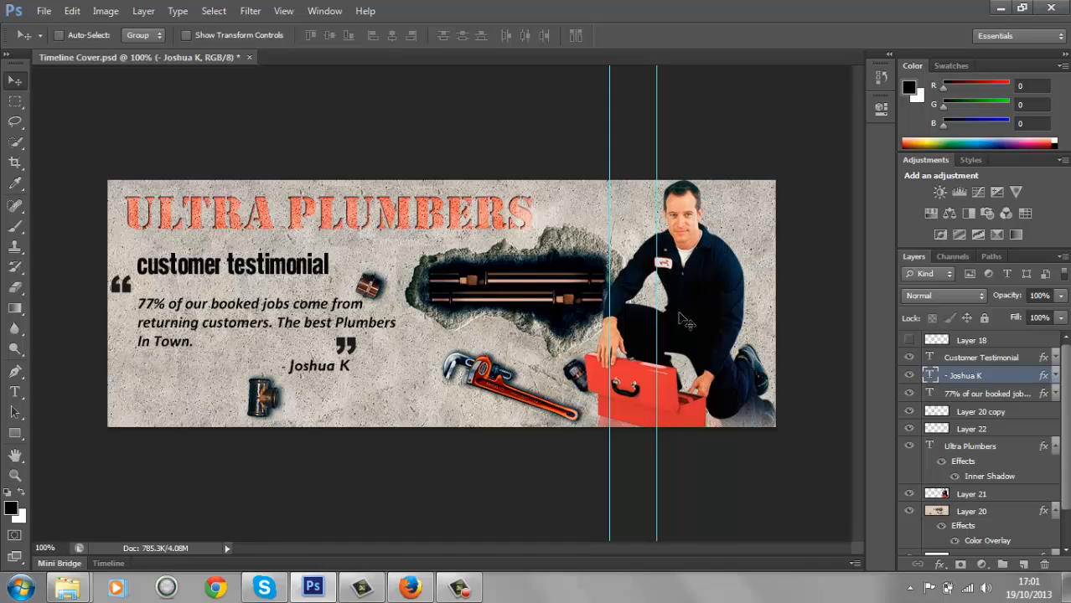
- Hide the layer with the kneeling plumber photo and make it visible again
{"action": "left_click", "coordinate": [909, 496]}
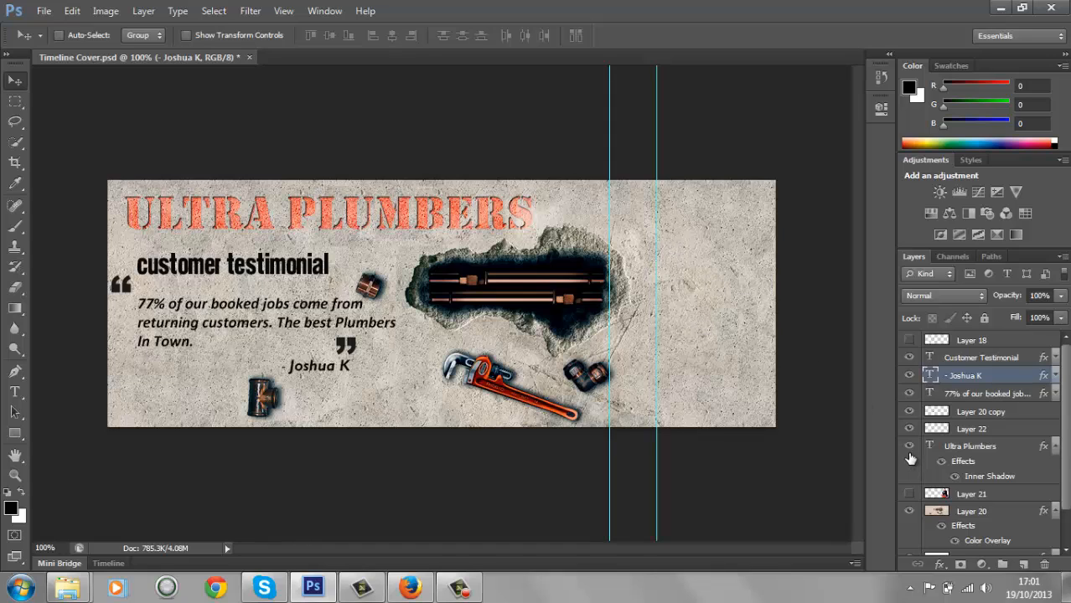
{"action": "left_click", "coordinate": [909, 495]}
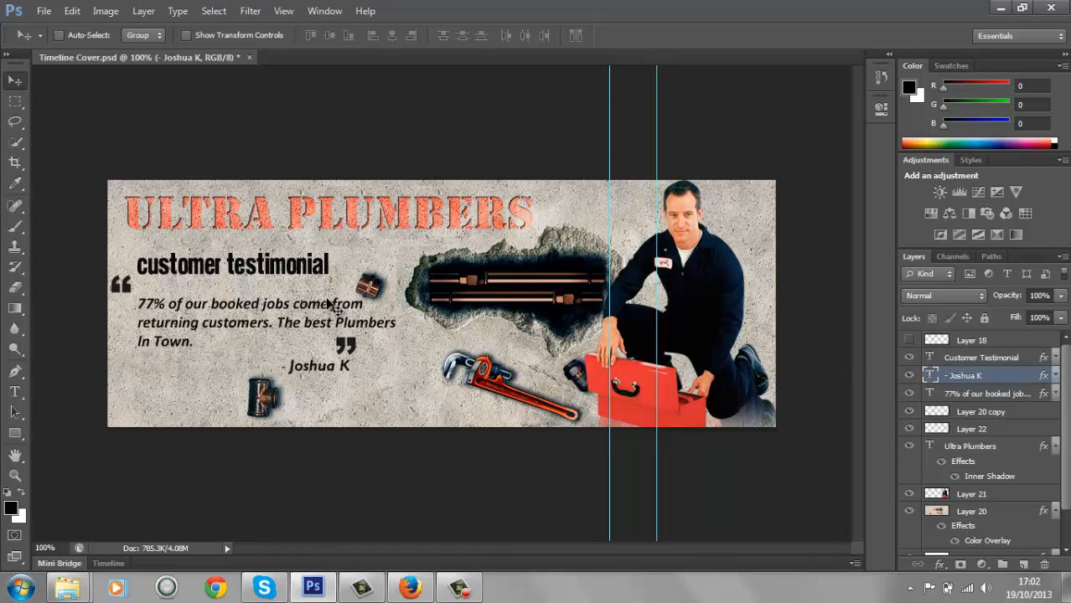
- Start a Save for Web export of the cover and set the file format to PNG-24
{"action": "left_click", "coordinate": [42, 11]}
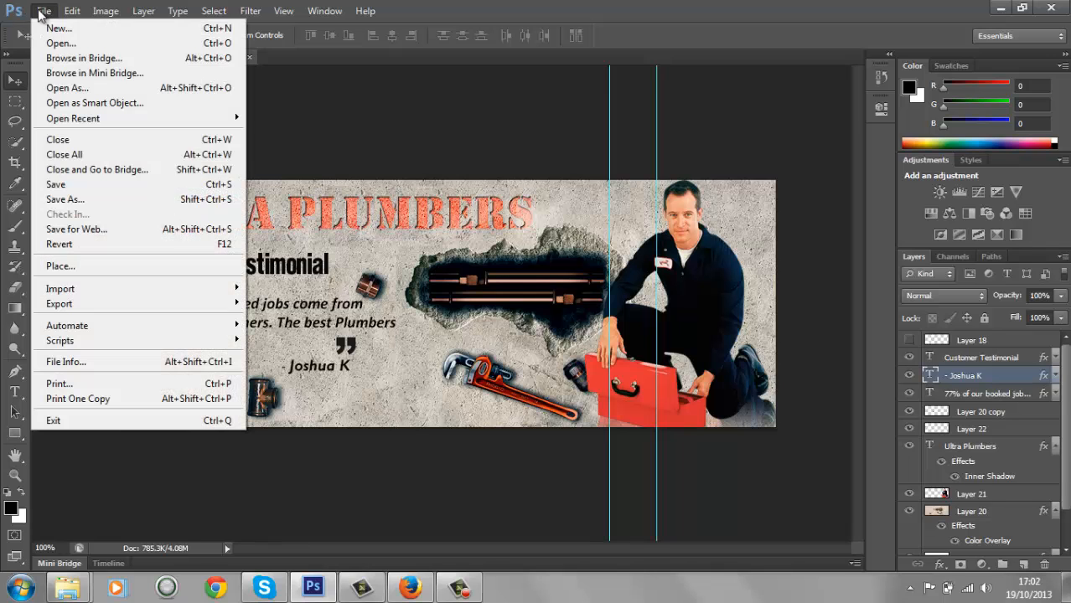
{"action": "left_click", "coordinate": [80, 234]}
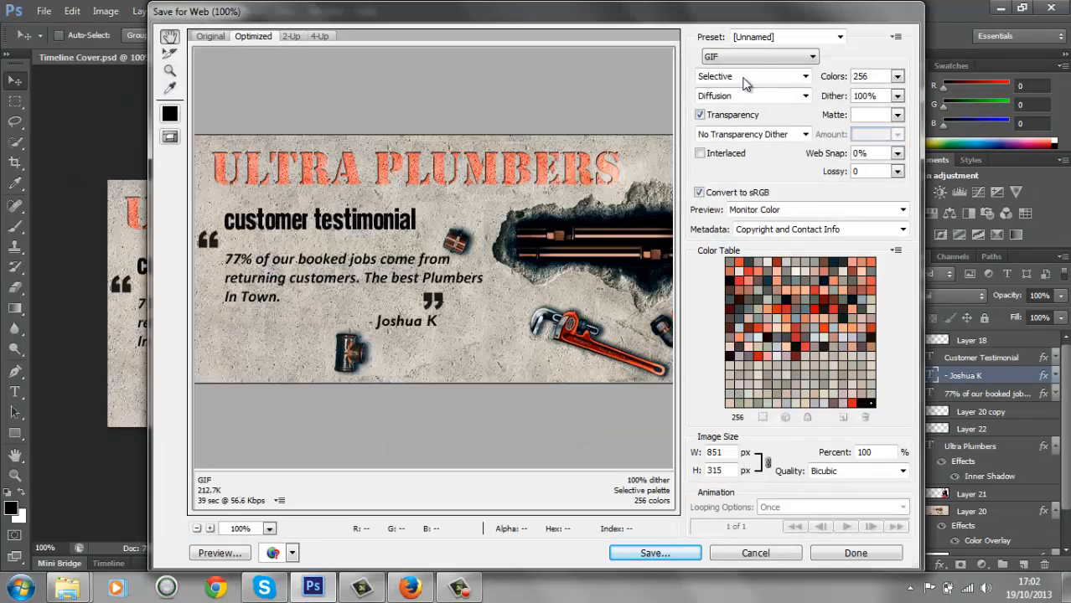
{"action": "left_click", "coordinate": [749, 58]}
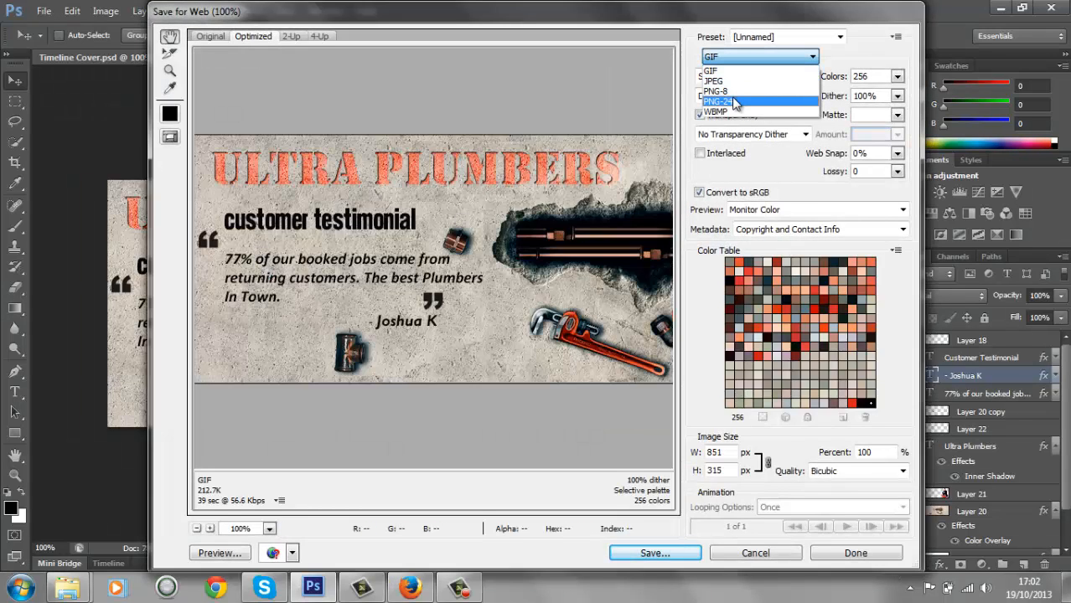
{"action": "left_click", "coordinate": [735, 102]}
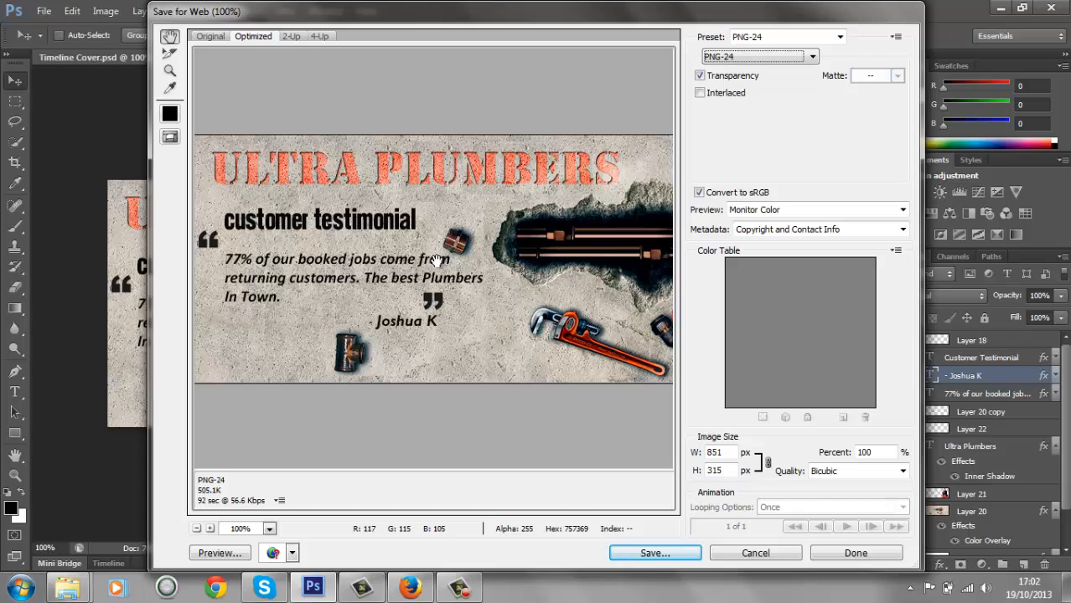
- Save the optimized image to the Desktop under the file name "Timeline-Cover Plumber"
{"action": "left_click", "coordinate": [631, 556]}
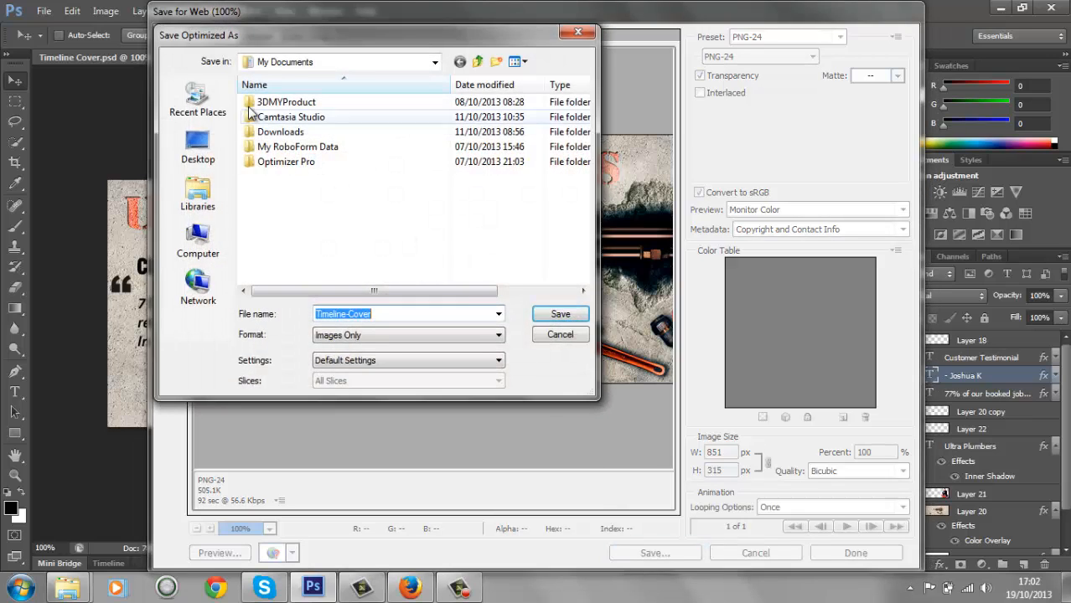
{"action": "left_click", "coordinate": [208, 149]}
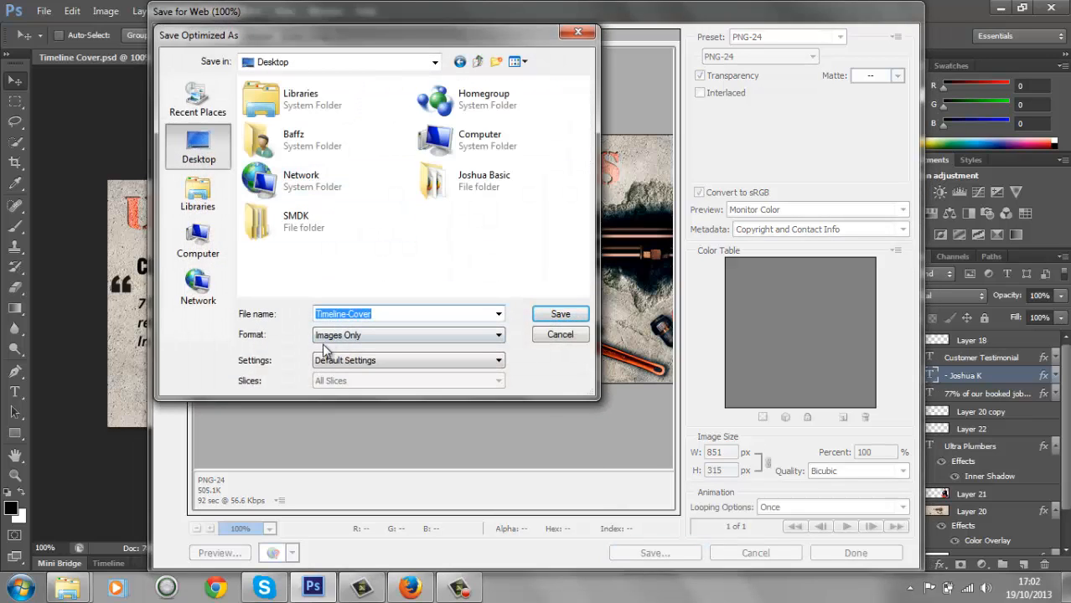
{"action": "left_click", "coordinate": [392, 313]}
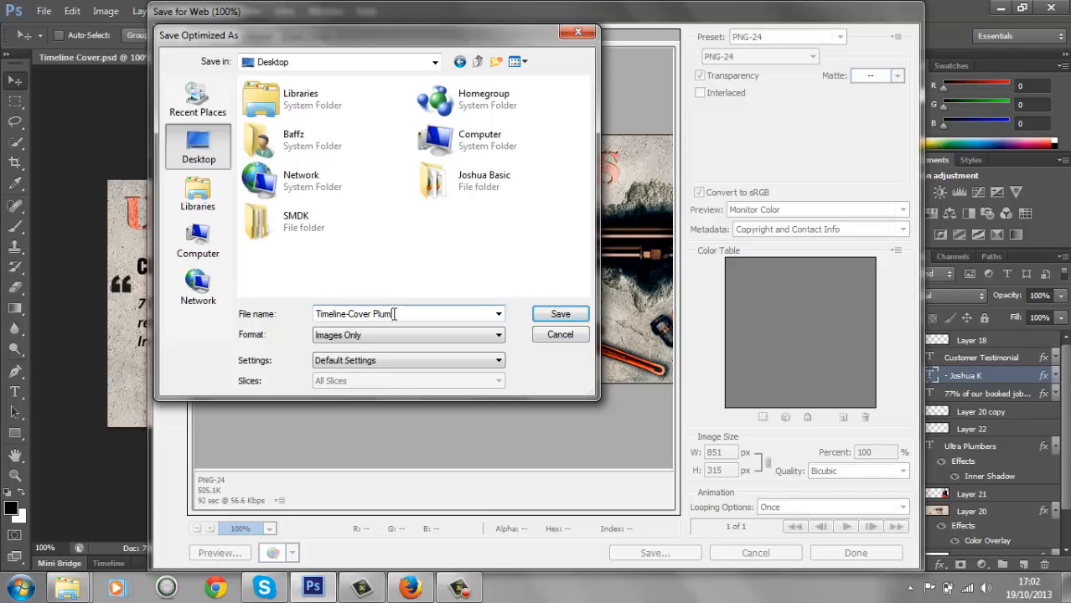
{"action": "left_click", "coordinate": [559, 316]}
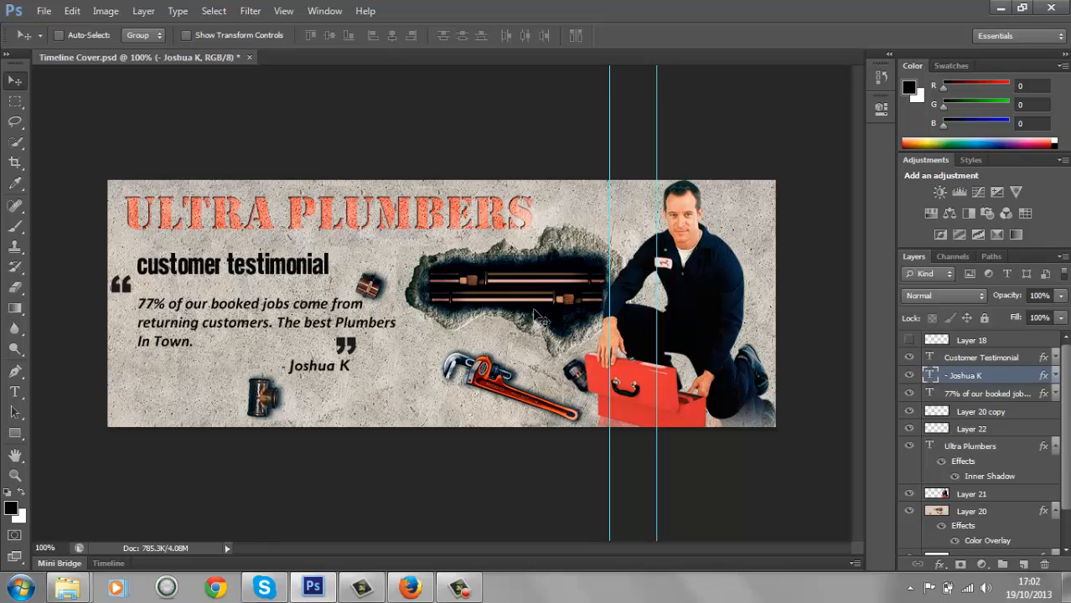
- Minimize Photoshop and Firefox, and preview the exported plumber cover from the desktop in Windows Photo Viewer
{"action": "left_click", "coordinate": [1001, 11]}
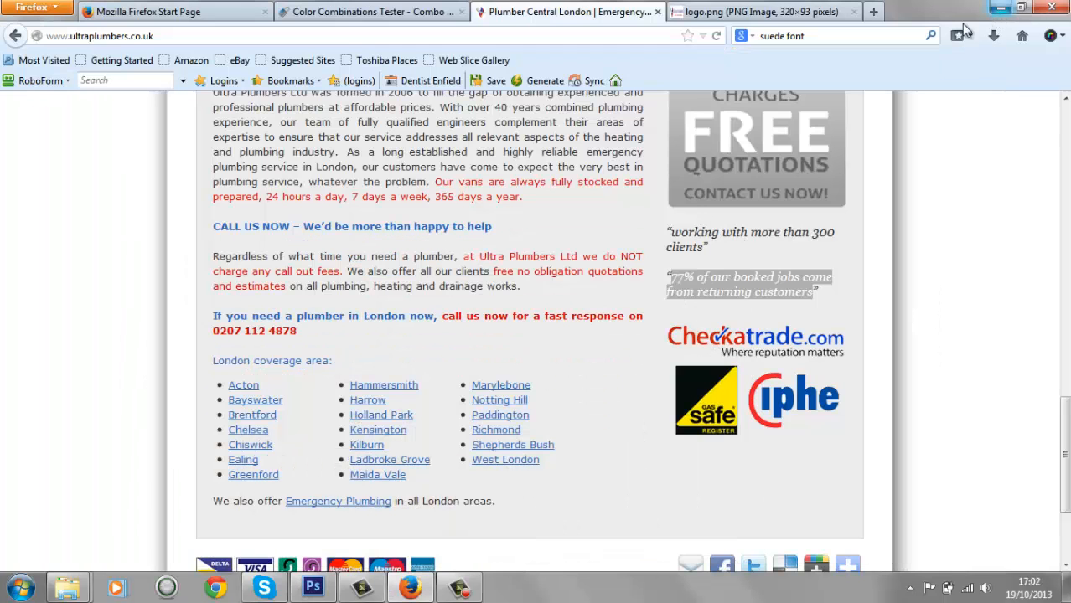
{"action": "left_click", "coordinate": [1000, 8]}
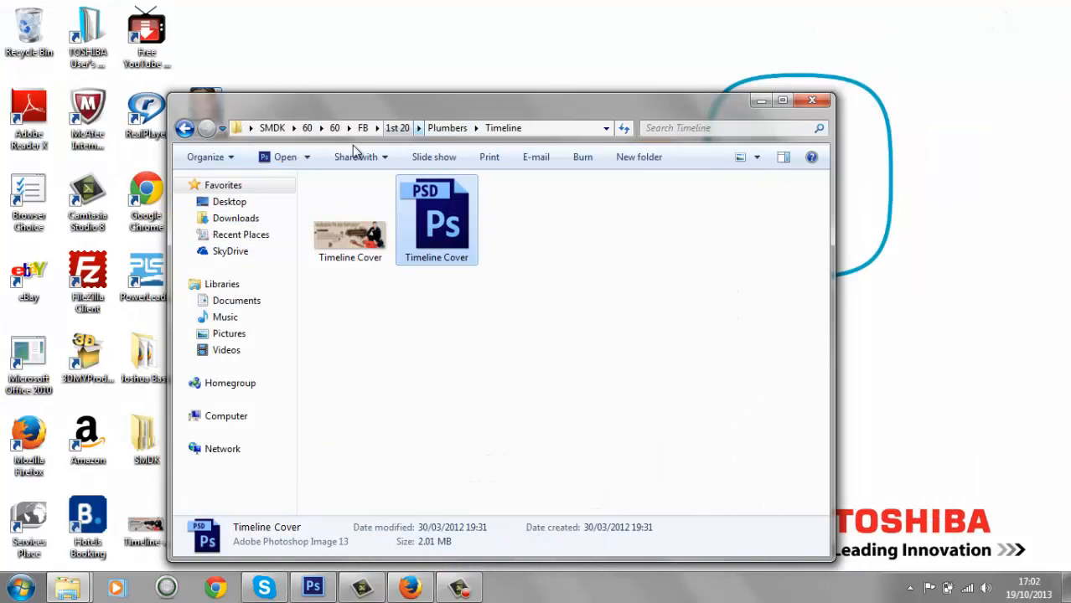
{"action": "left_click", "coordinate": [145, 524]}
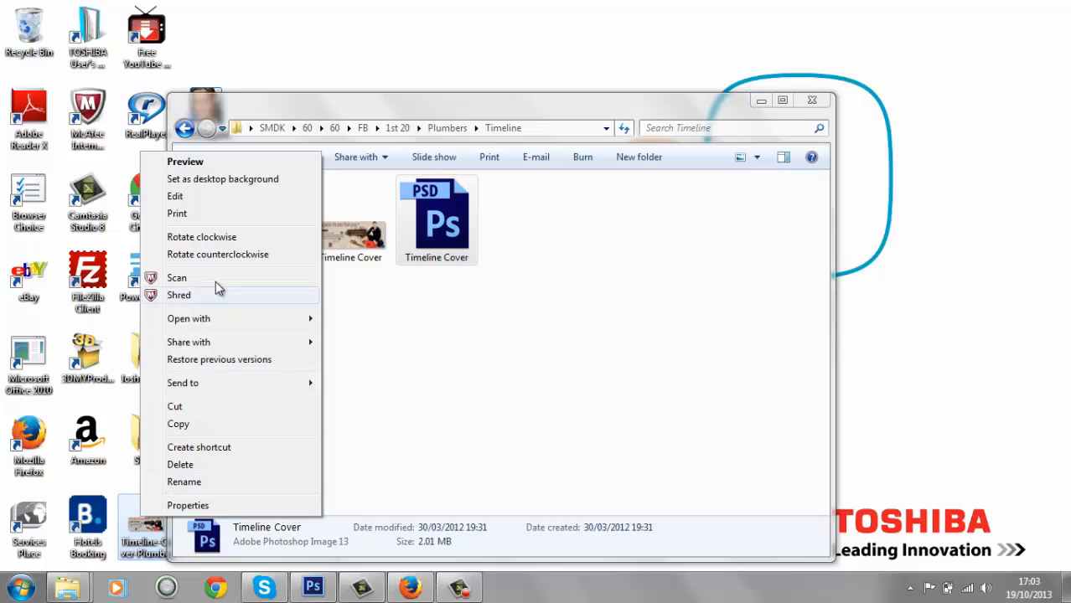
{"action": "left_click", "coordinate": [213, 164]}
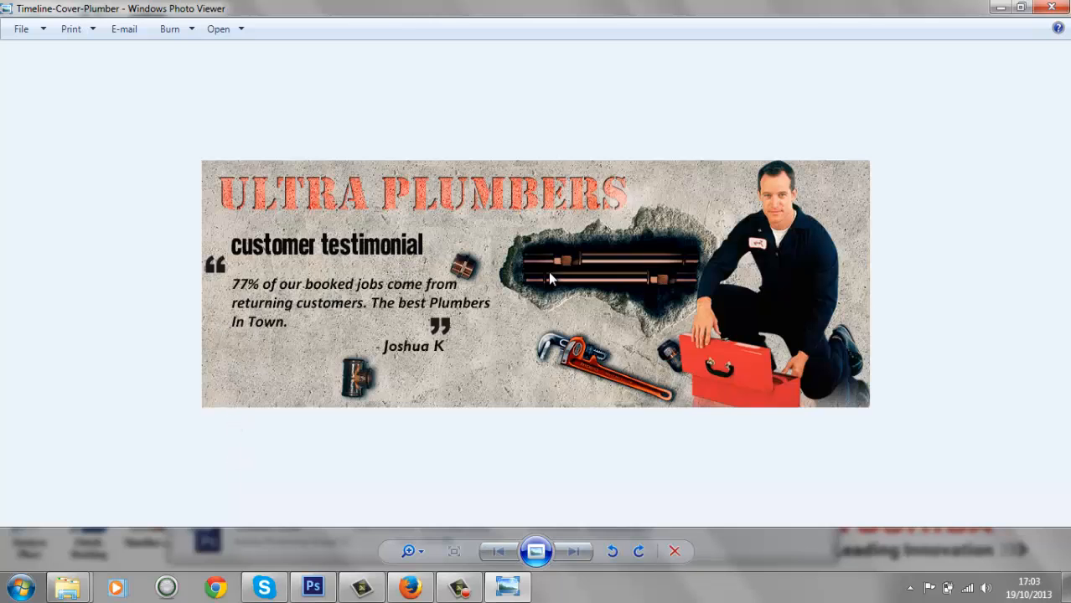
- Switch to the Timeline folder in File Explorer and open the original Timeline Cover image for comparison
{"action": "mouse_move", "coordinate": [67, 587]}
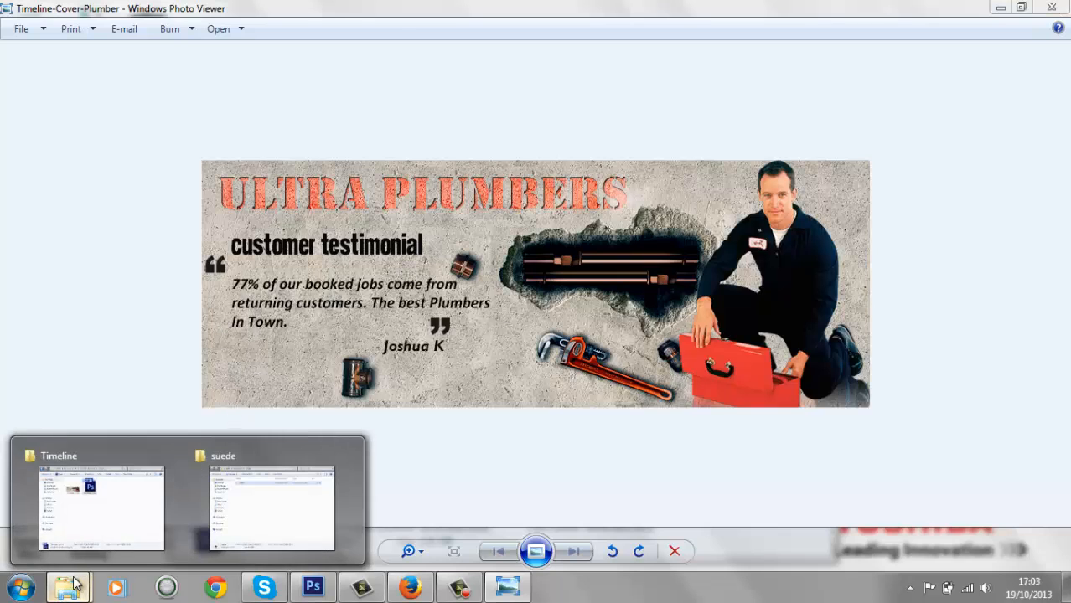
{"action": "left_click", "coordinate": [103, 517]}
{"action": "double_click", "coordinate": [349, 237]}
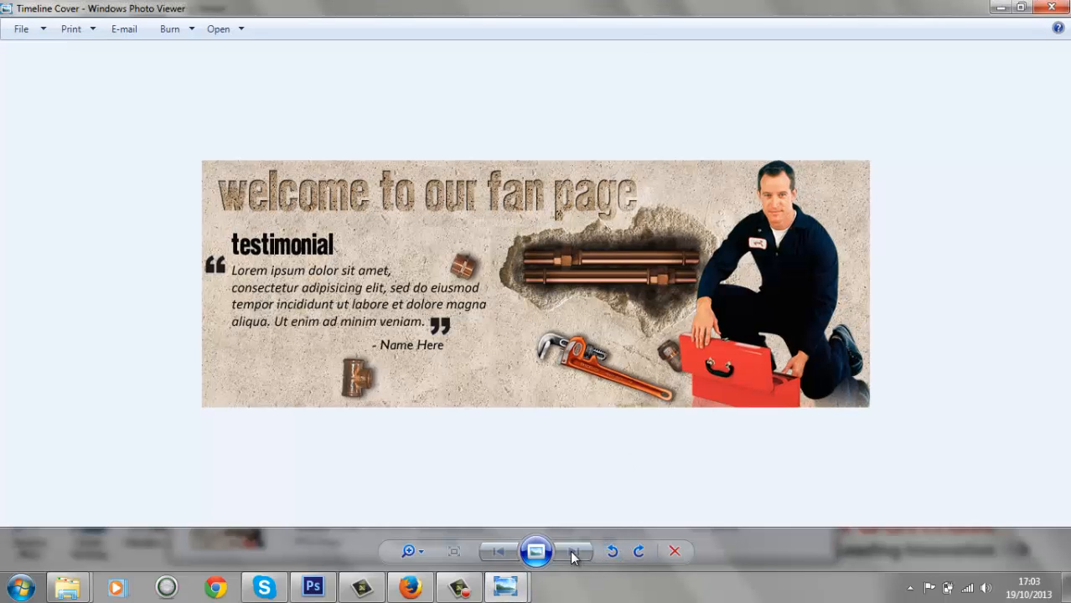
- Take both photo viewer windows out of full screen and place the original cover's window below the customized one
{"action": "left_click_drag", "start_coordinate": [786, 9], "coordinate": [767, 270]}
{"action": "left_click", "coordinate": [761, 102]}
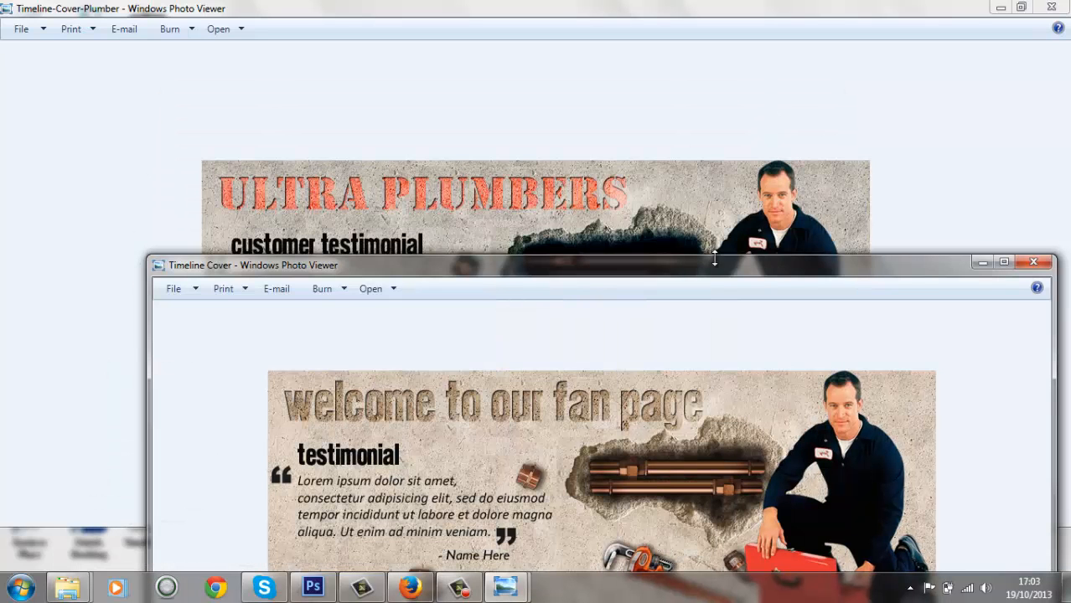
{"action": "left_click_drag", "start_coordinate": [615, 281], "coordinate": [379, 302]}
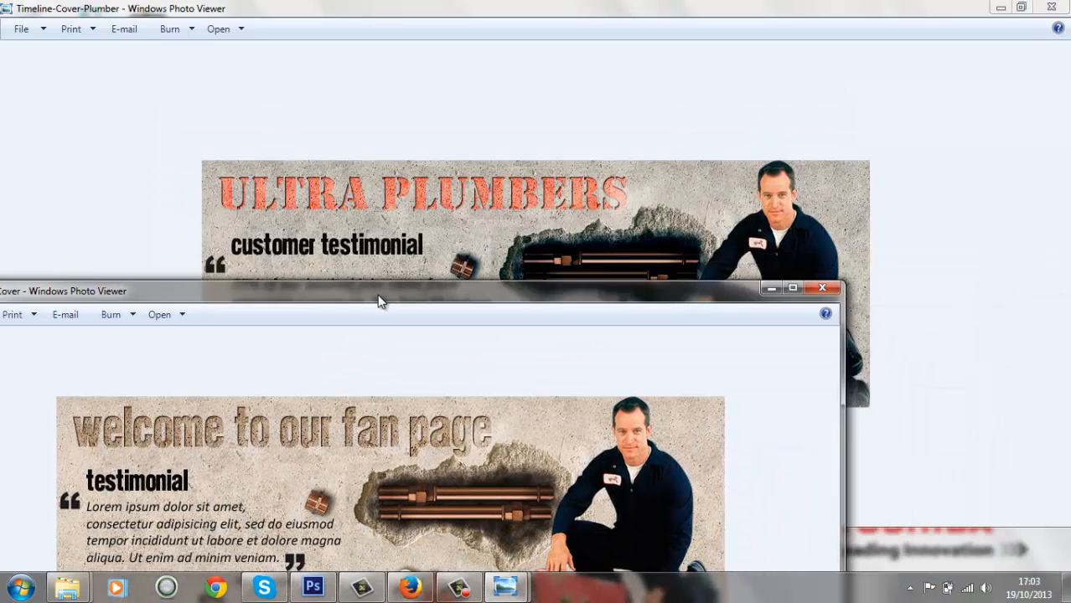
{"action": "left_click", "coordinate": [952, 12]}
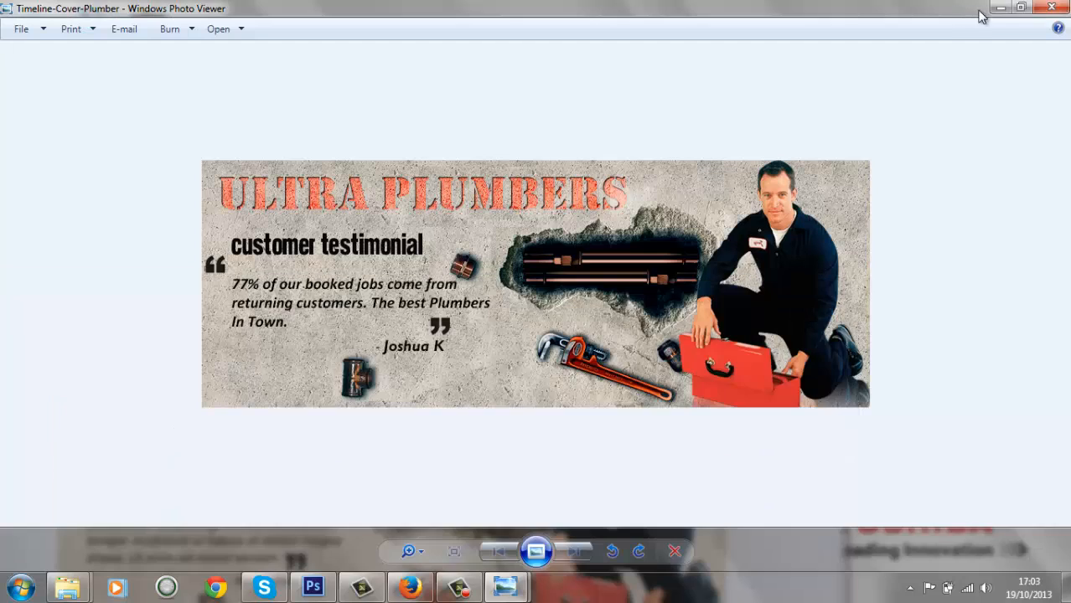
{"action": "left_click", "coordinate": [1021, 8]}
{"action": "left_click", "coordinate": [506, 587]}
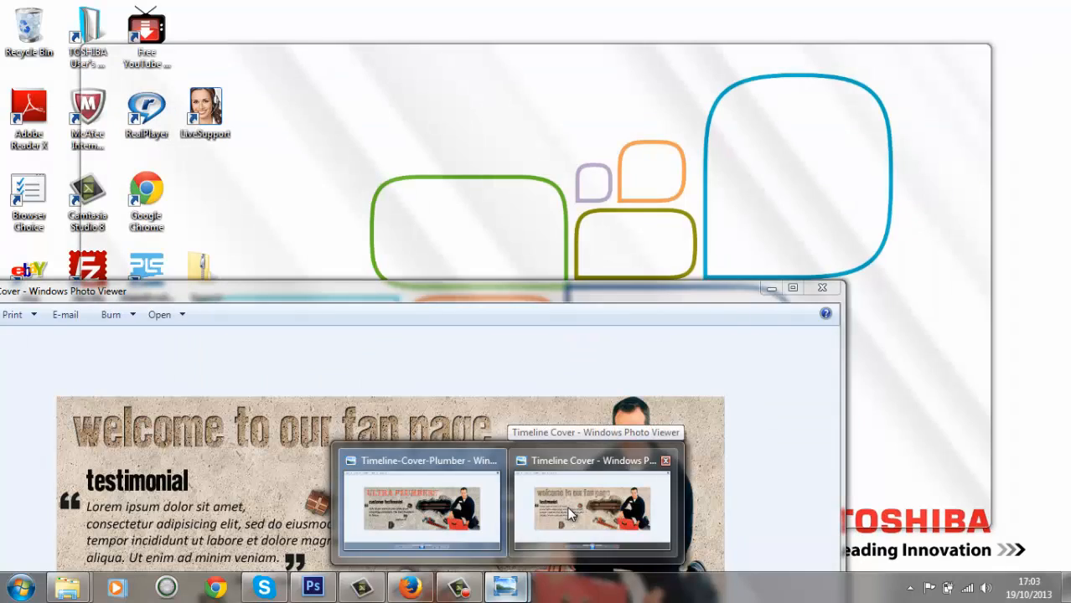
{"action": "left_click", "coordinate": [570, 506]}
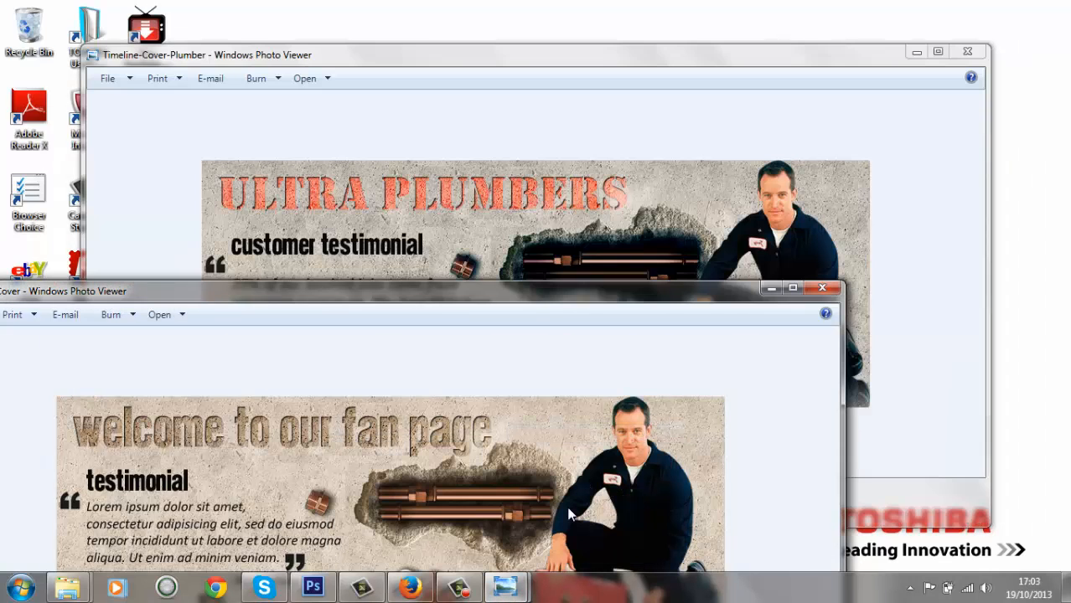
{"action": "left_click_drag", "start_coordinate": [545, 300], "coordinate": [694, 352]}
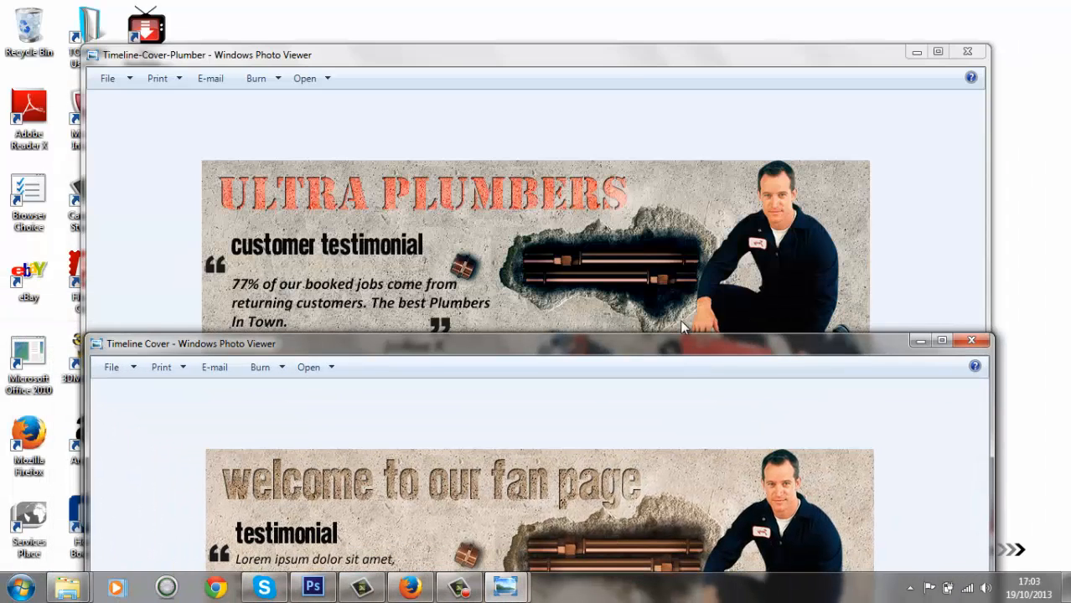
- Narrow both photo viewer windows to about the same width, keeping each whole cover image in view
{"action": "left_click_drag", "start_coordinate": [612, 64], "coordinate": [562, 1]}
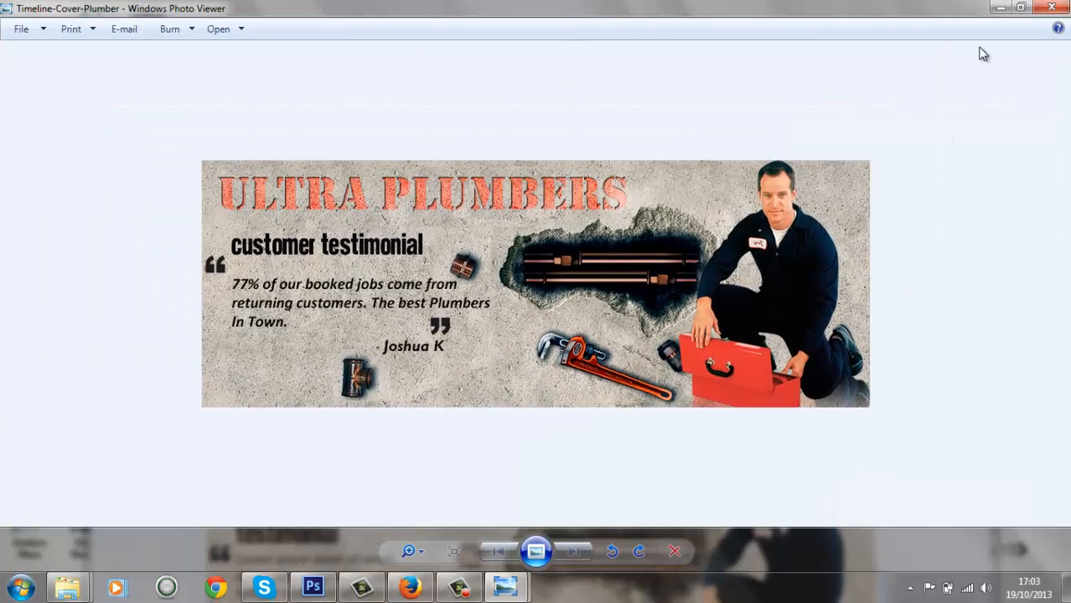
{"action": "left_click", "coordinate": [1021, 8]}
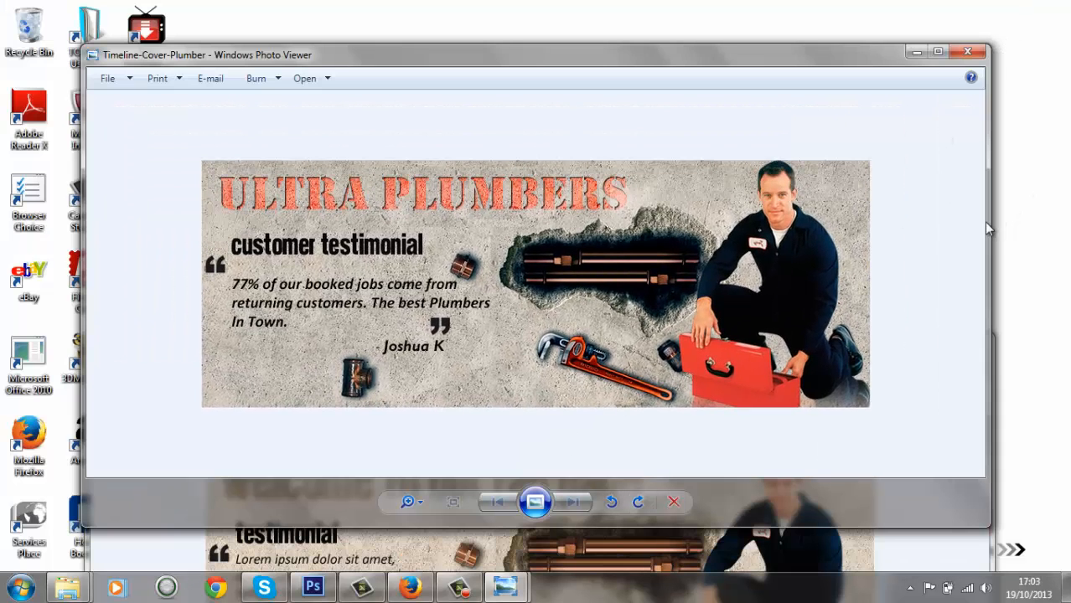
{"action": "left_click_drag", "start_coordinate": [990, 220], "coordinate": [670, 194]}
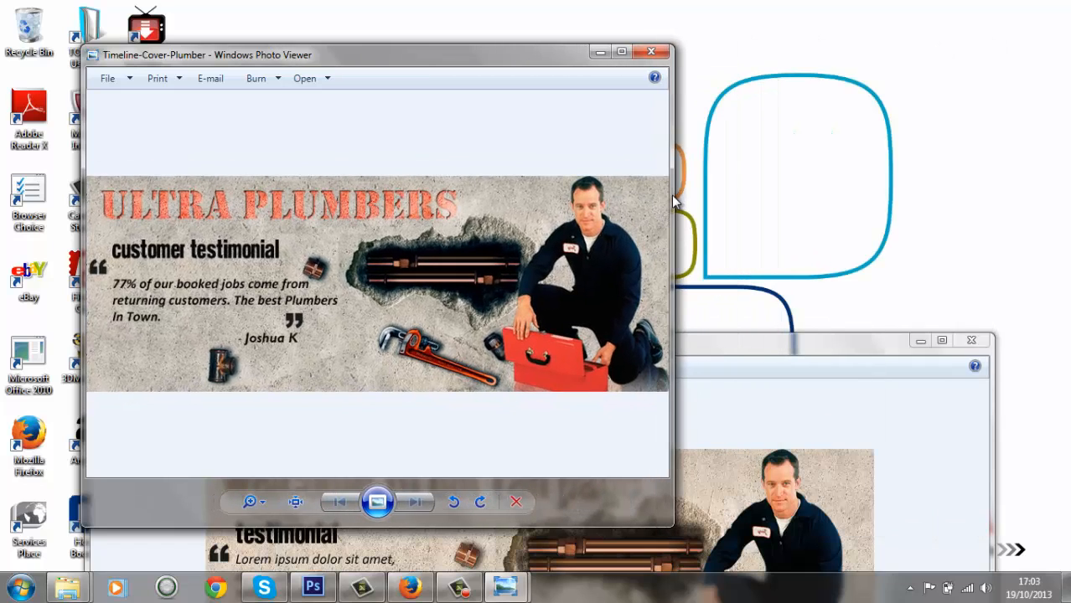
{"action": "left_click", "coordinate": [845, 346]}
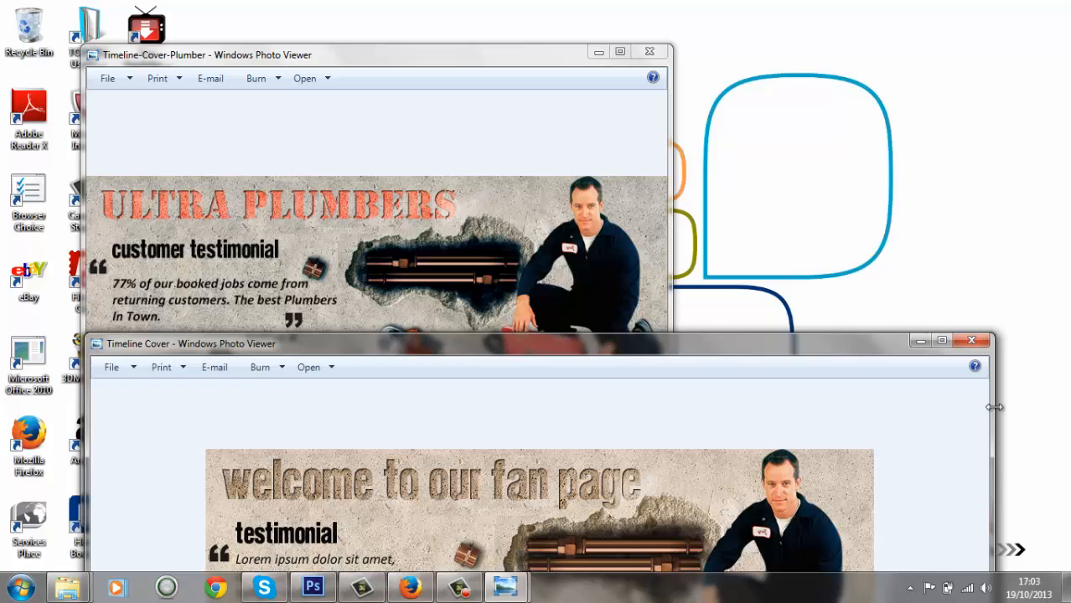
{"action": "left_click_drag", "start_coordinate": [992, 408], "coordinate": [671, 366]}
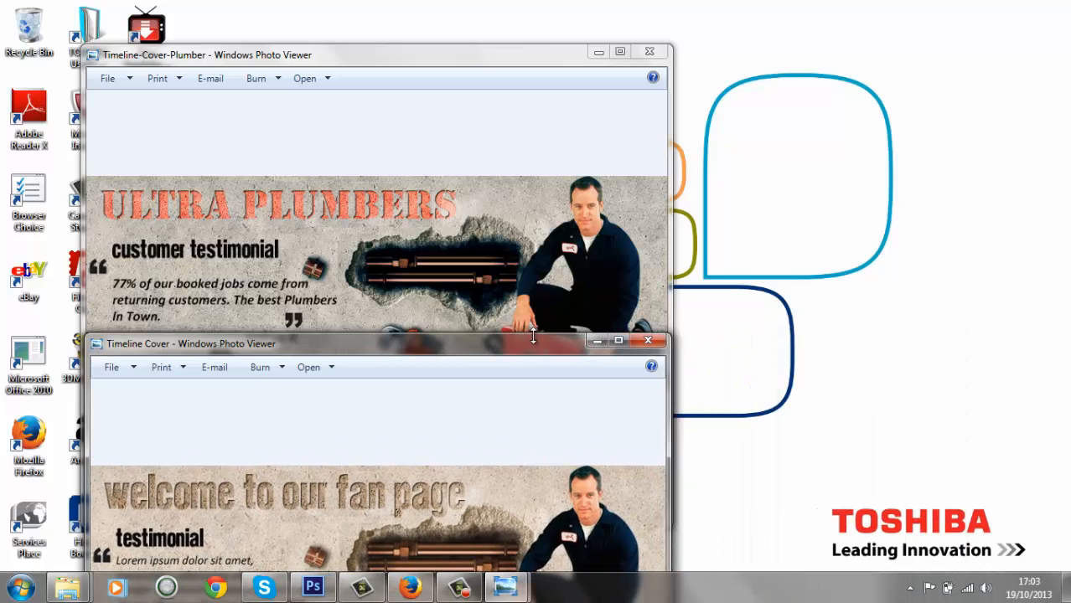
- Arrange the customized and original cover windows side by side, with the original in front, to compare the designs
{"action": "left_click_drag", "start_coordinate": [531, 349], "coordinate": [964, 149]}
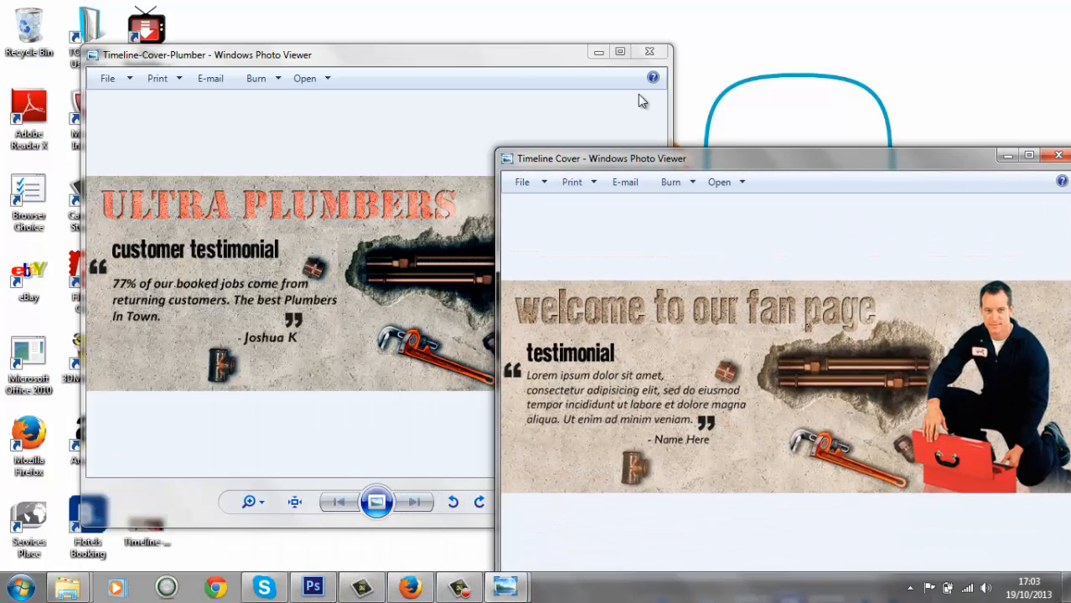
{"action": "left_click", "coordinate": [498, 59]}
{"action": "left_click_drag", "start_coordinate": [498, 59], "coordinate": [424, 97]}
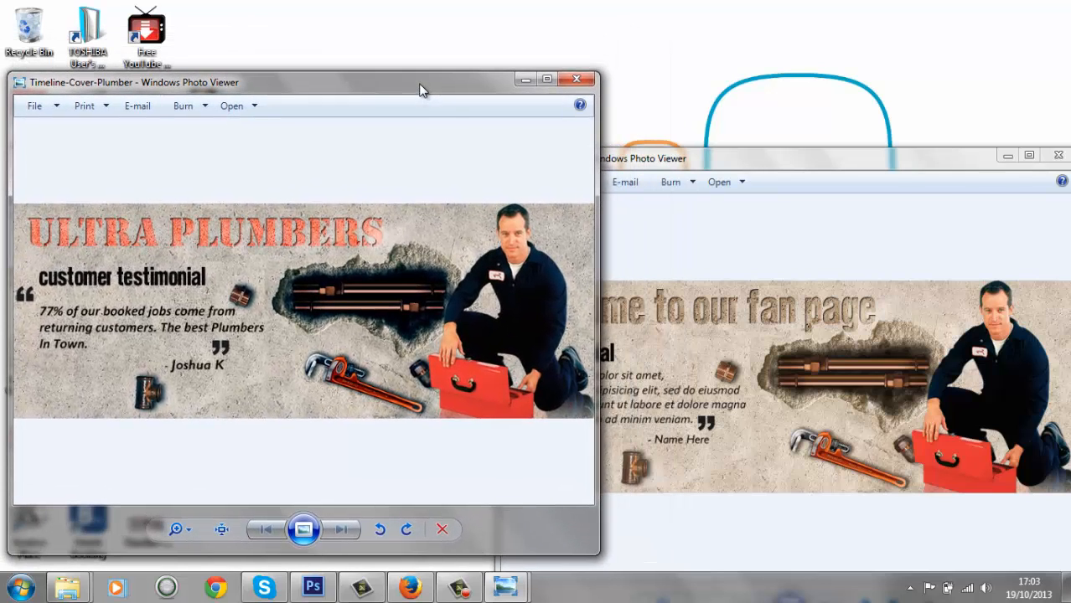
{"action": "left_click", "coordinate": [780, 172]}
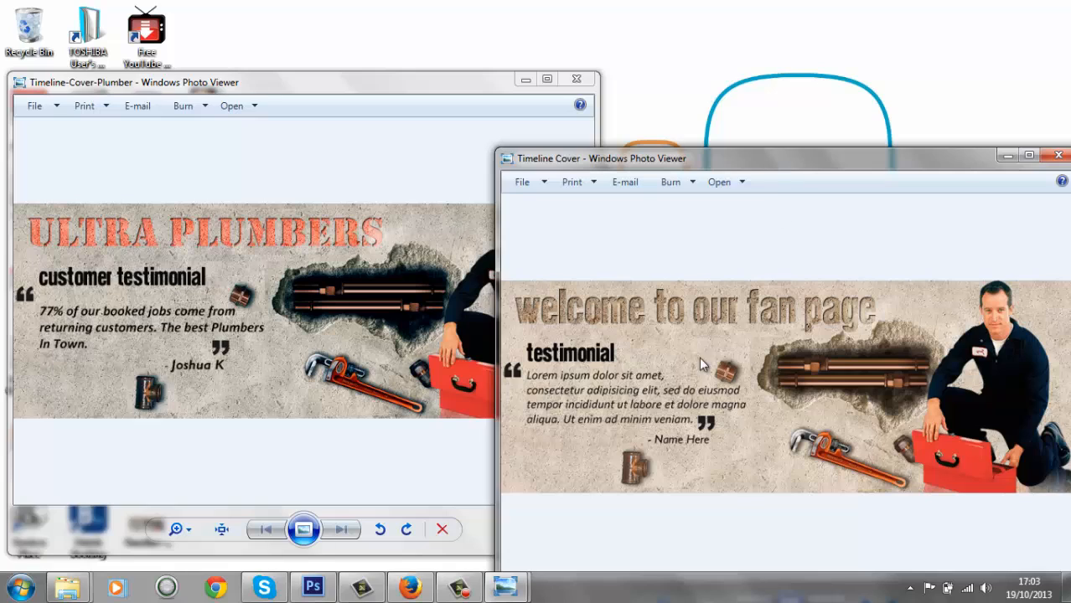